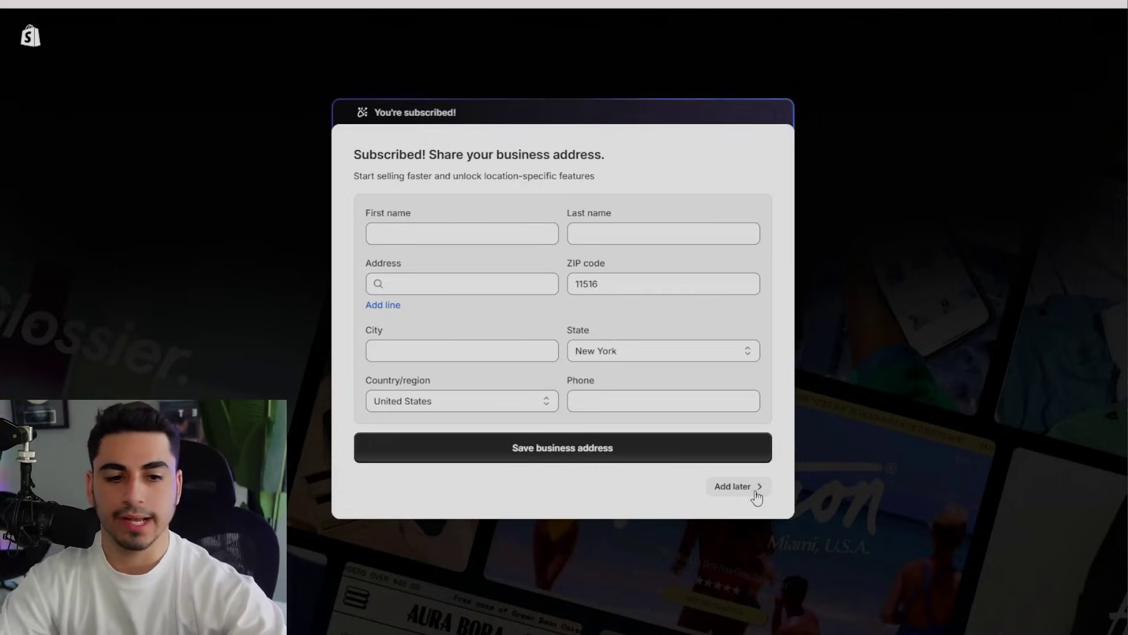
Skip adding the business address and open the Shopify App Store from the recommended apps.
click(757, 494)
click(331, 408)
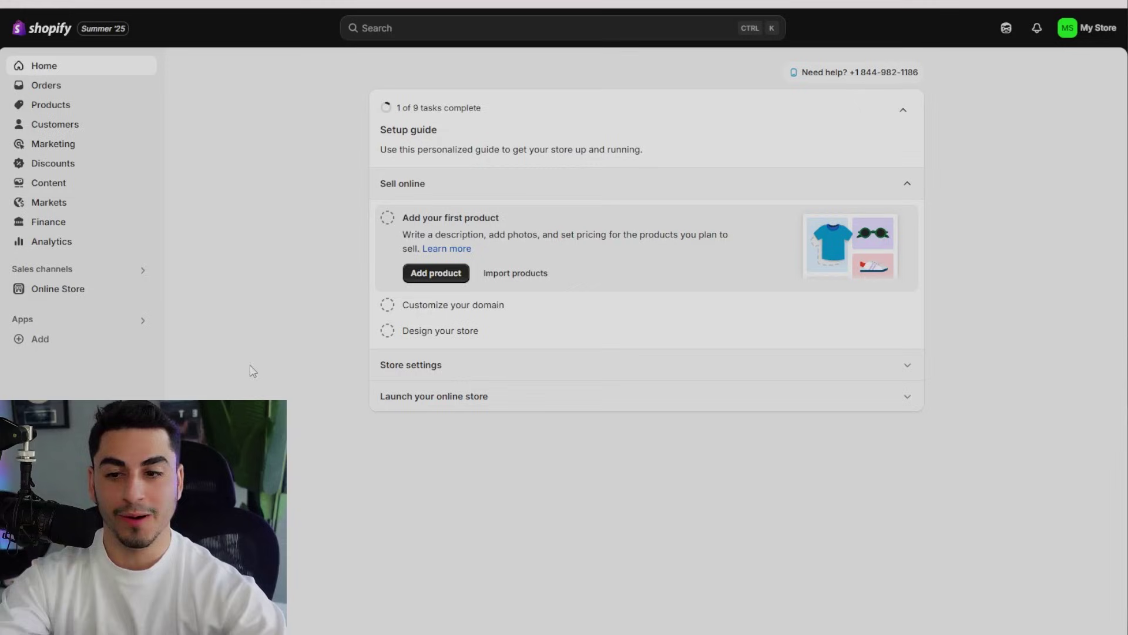
click(97, 353)
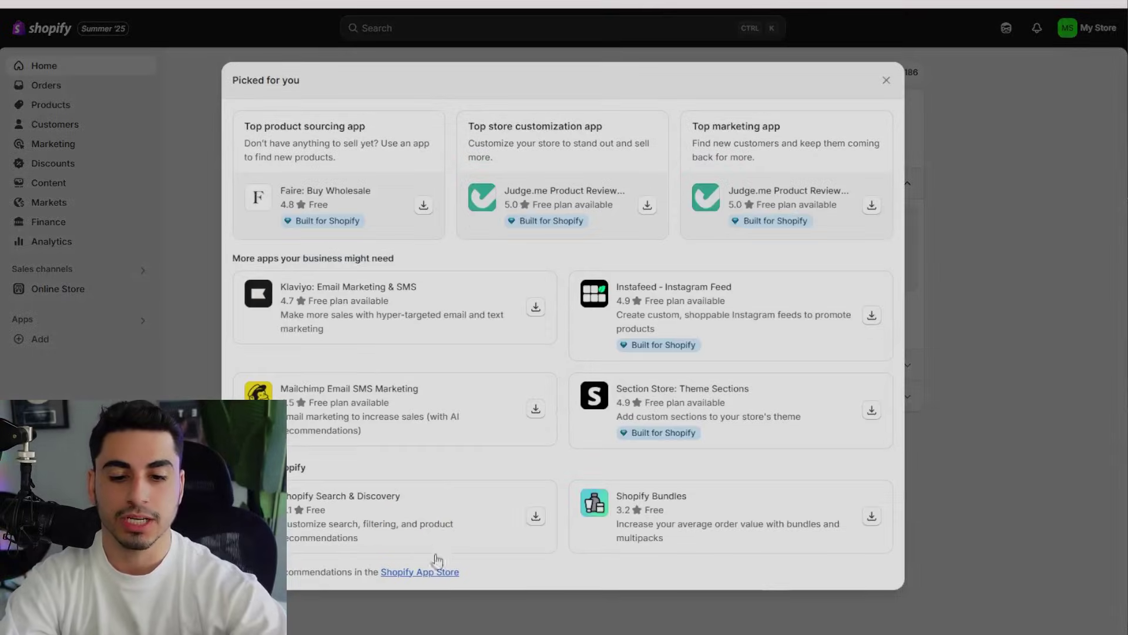
click(436, 574)
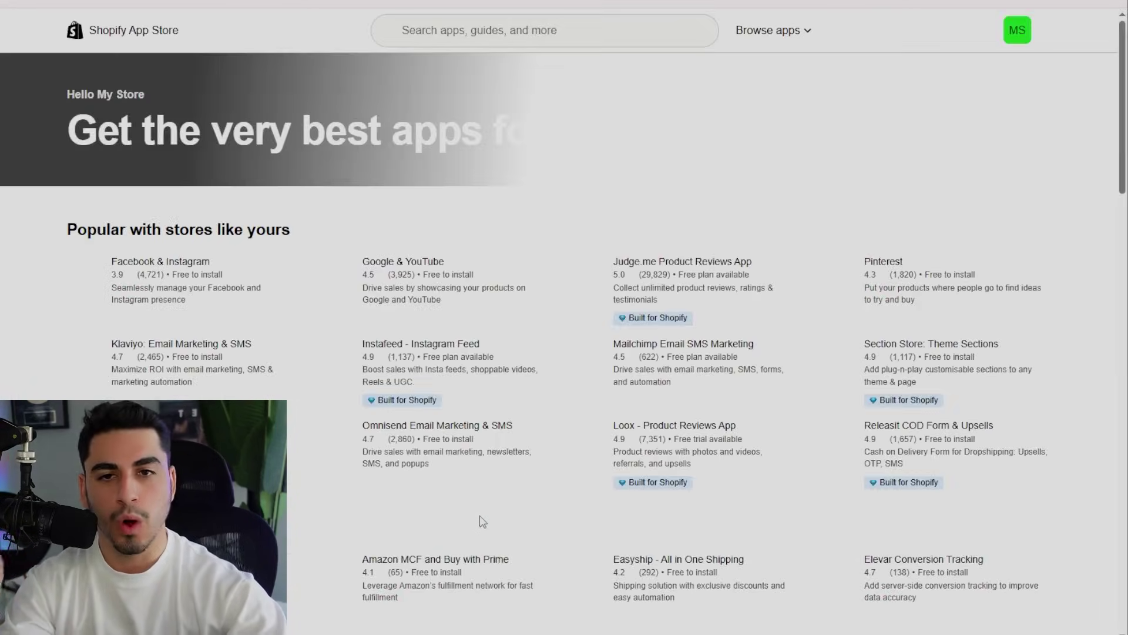
Search the app store for "atlas" and choose Atlas: AI Store Builder.
click(595, 26)
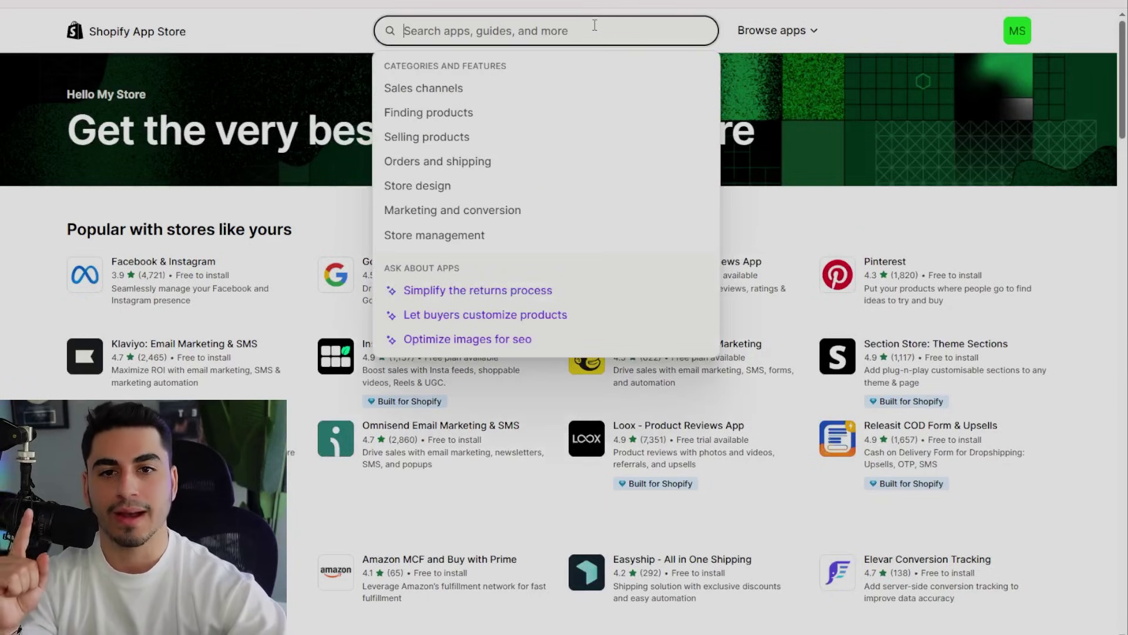
text(atlas)
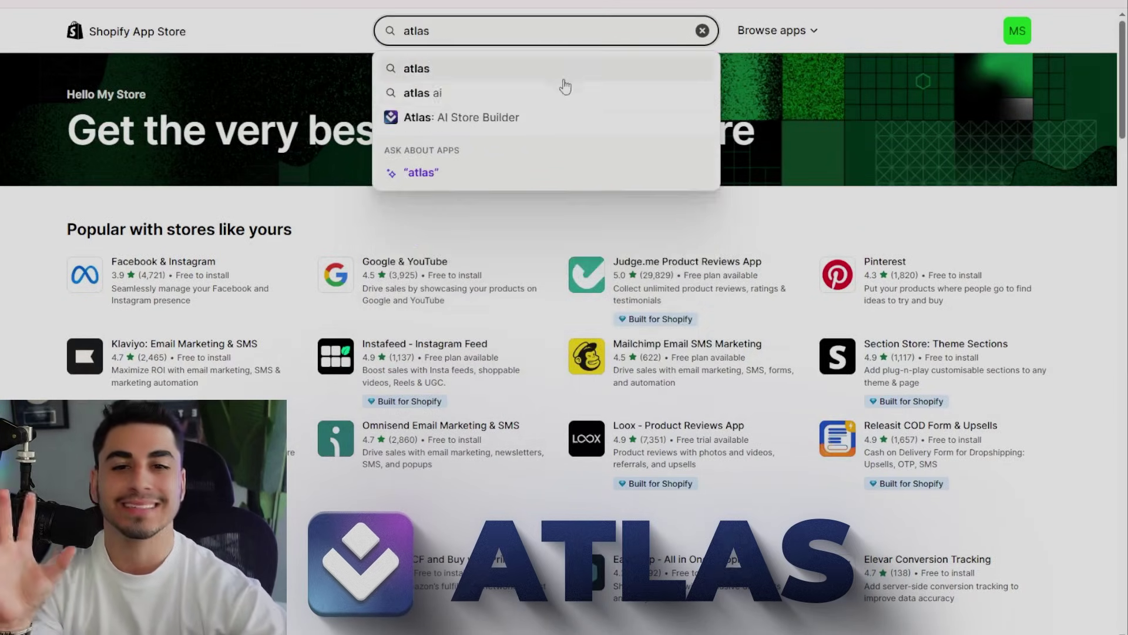
click(573, 116)
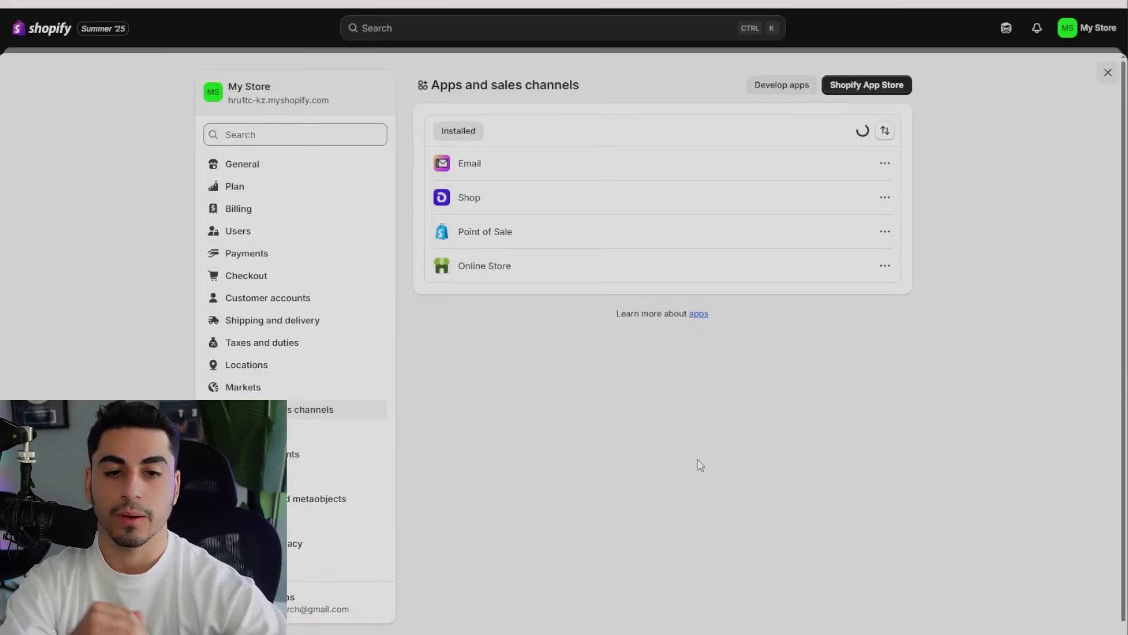
Start the Atlas setup and answer the ecommerce journey question with "I am just getting started and have never launched a store before".
click(376, 487)
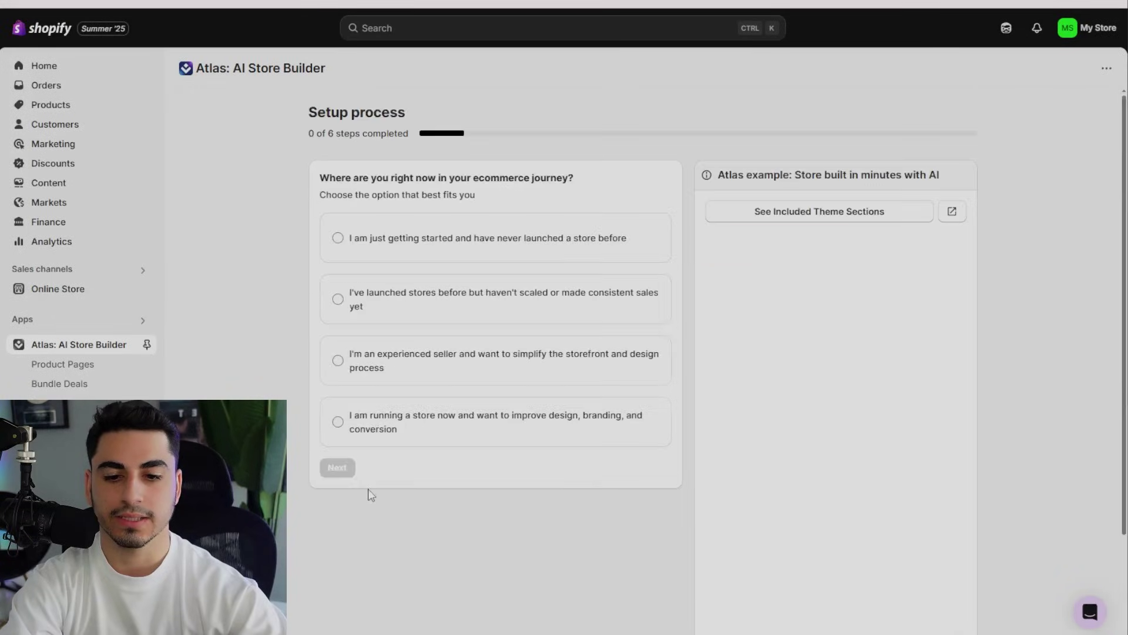
click(80, 365)
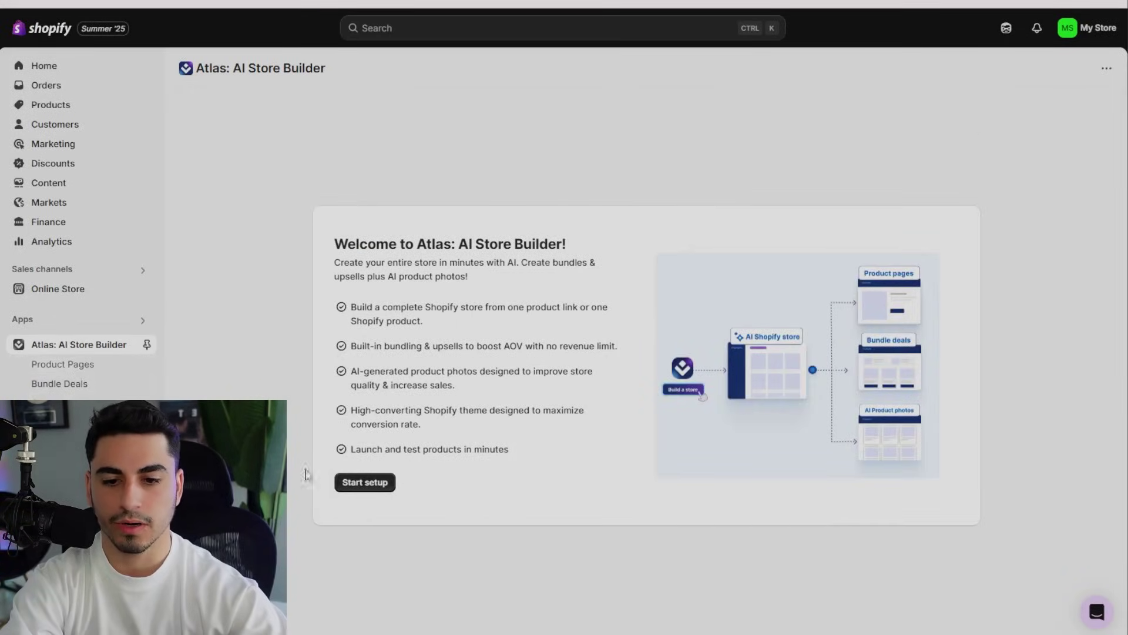
click(365, 482)
click(431, 244)
click(337, 467)
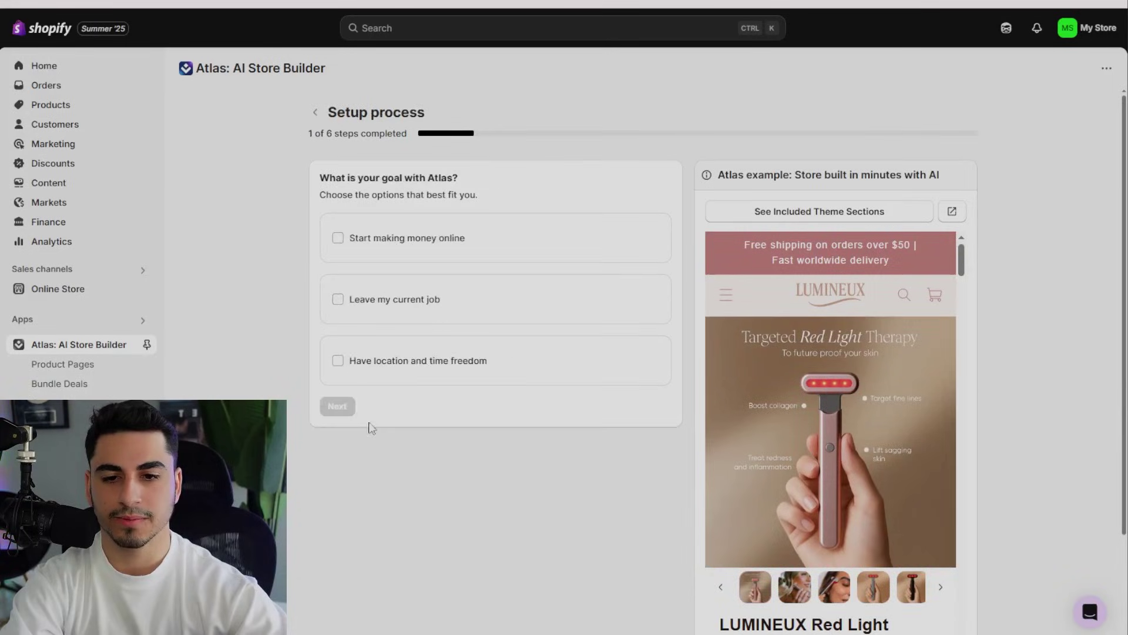
Set the Atlas goal to "Start making money online" and finish the questionnaire with "Yes - Generate store".
click(431, 244)
click(337, 406)
click(442, 247)
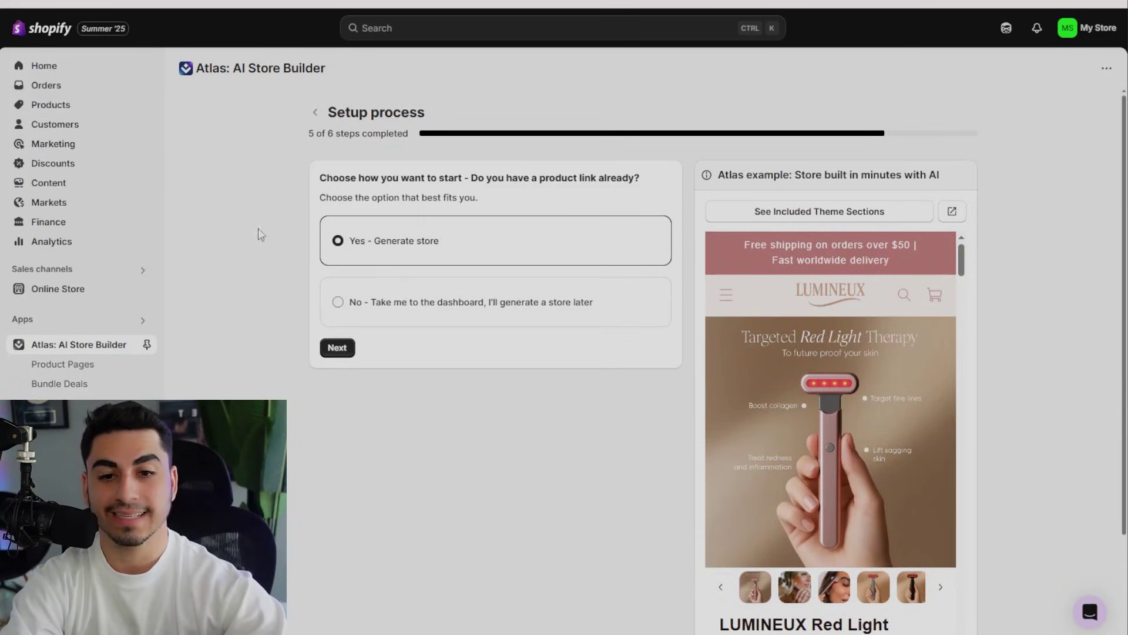
click(336, 348)
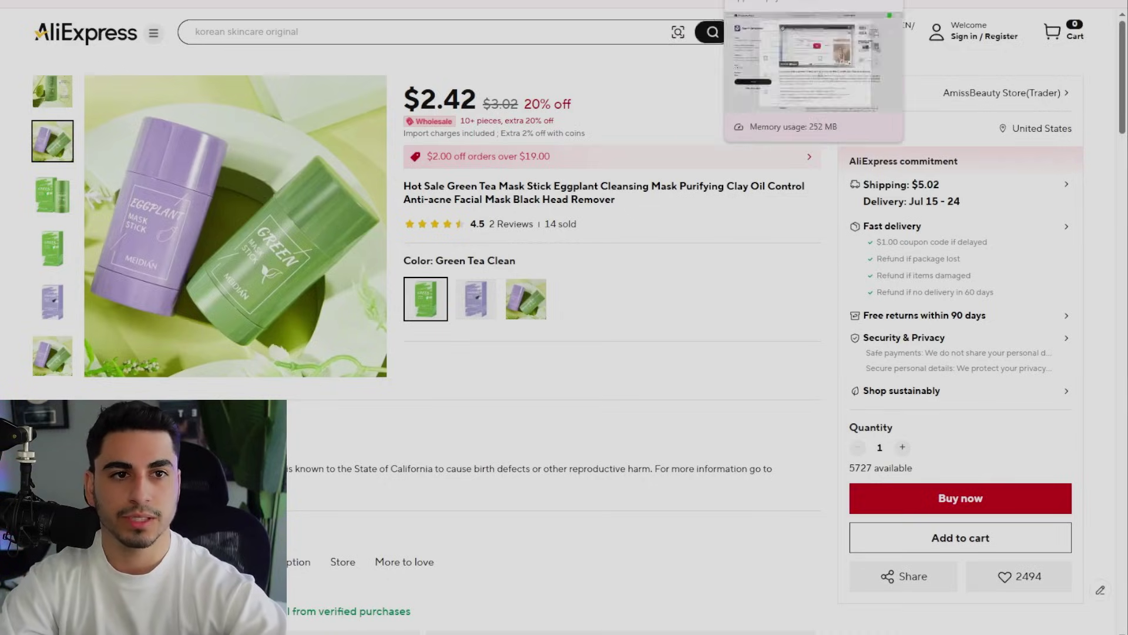
Paste the AliExpress link of the green tea mask stick as the product source and proceed with English as store language.
click(823, 3)
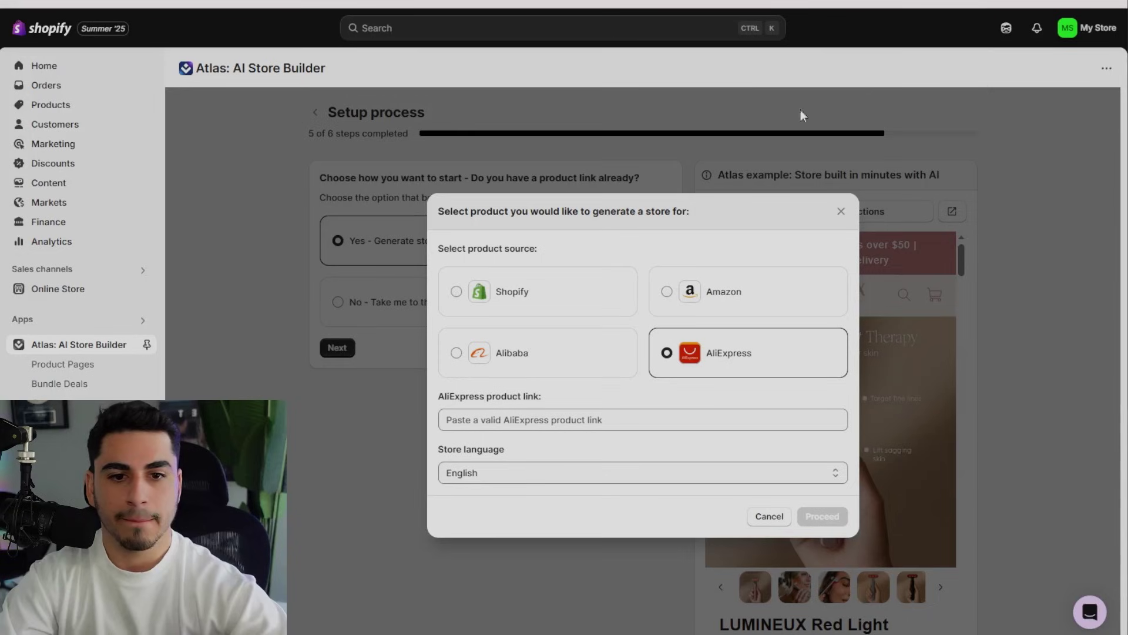
click(530, 426)
key(ctrl+v)
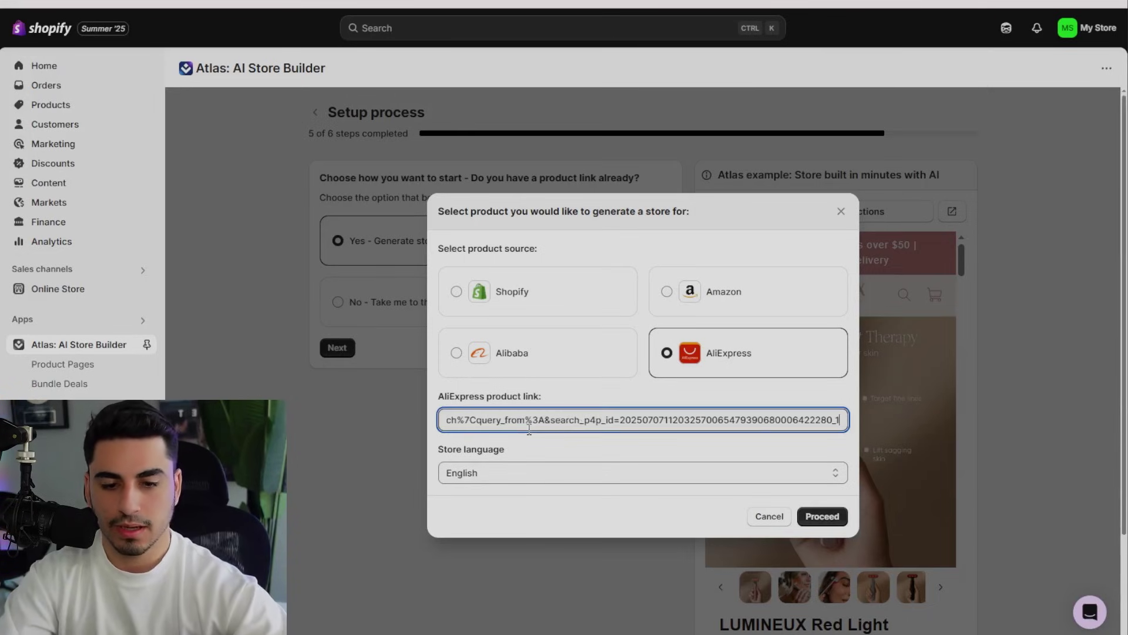
click(821, 518)
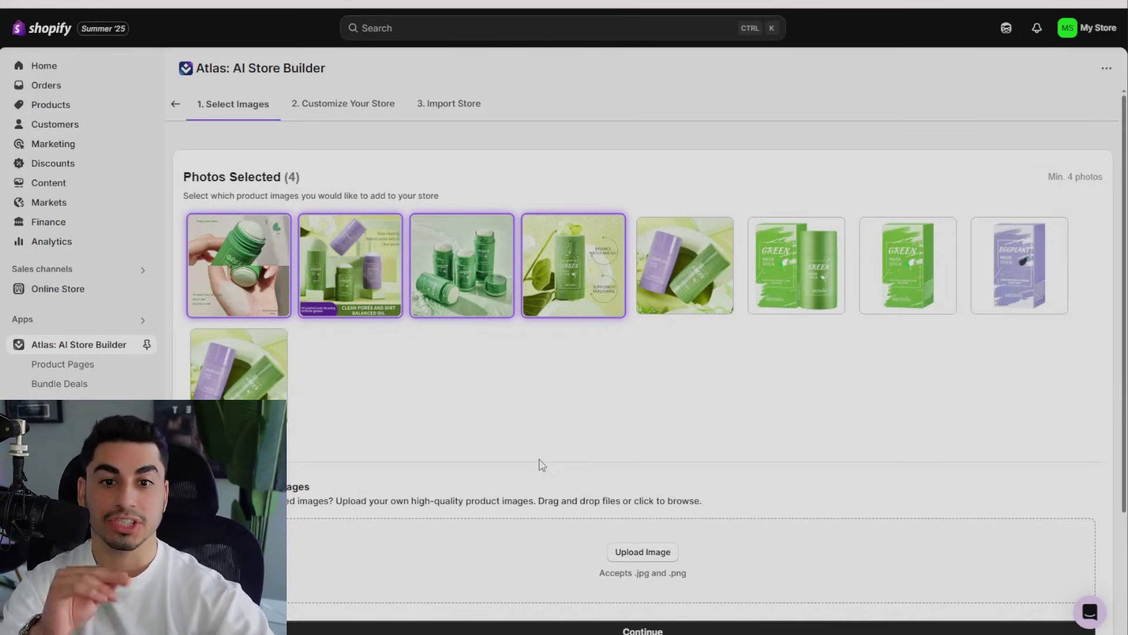
Keep the four selected product images and continue to customizing the store.
scroll(536, 470, down, 3)
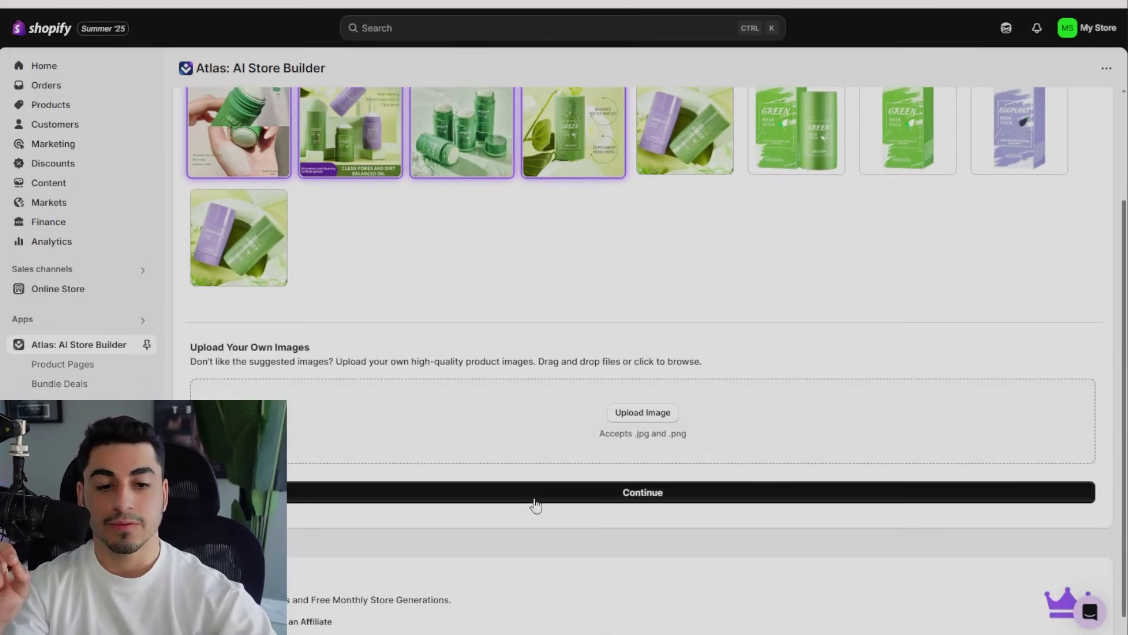
click(536, 494)
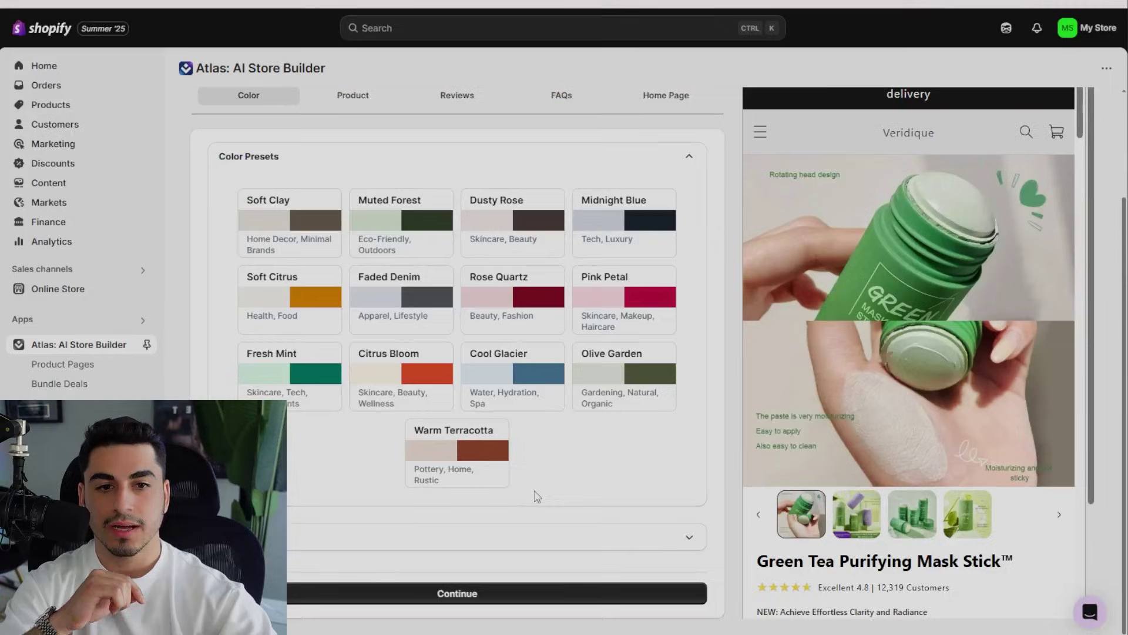
Look through the generated product page preview and apply the Muted Forest color preset.
scroll(693, 424, up, 3)
scroll(811, 352, down, 6)
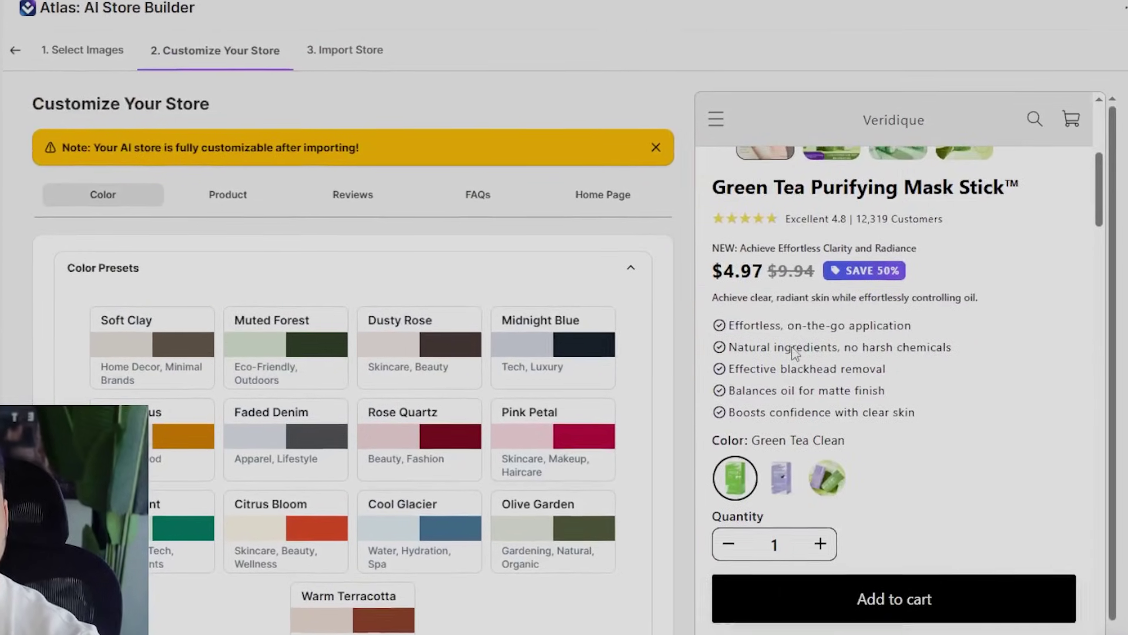
scroll(796, 437, down, 15)
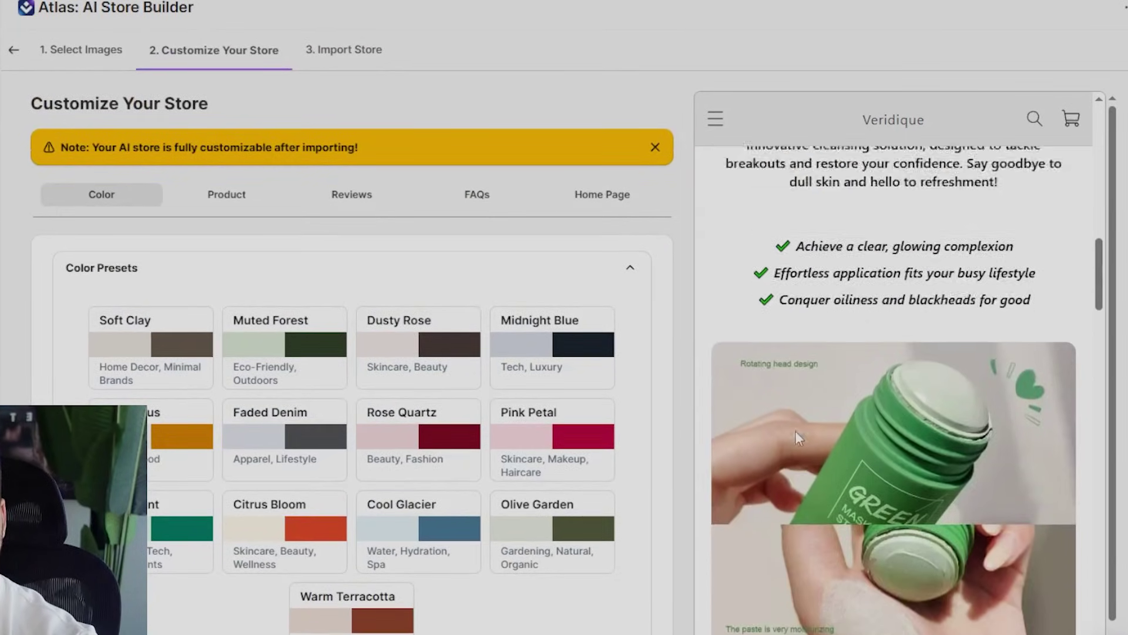
scroll(795, 431, up, 20)
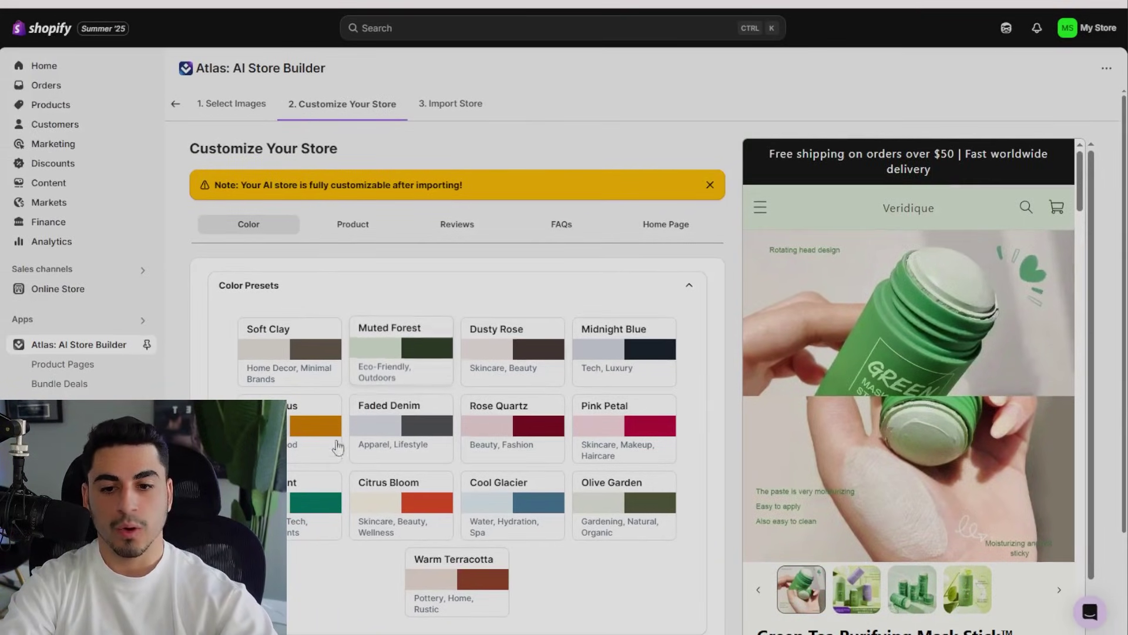
Check the recolored product page preview, the color presets and the custom color pickers.
scroll(908, 423, down, 7)
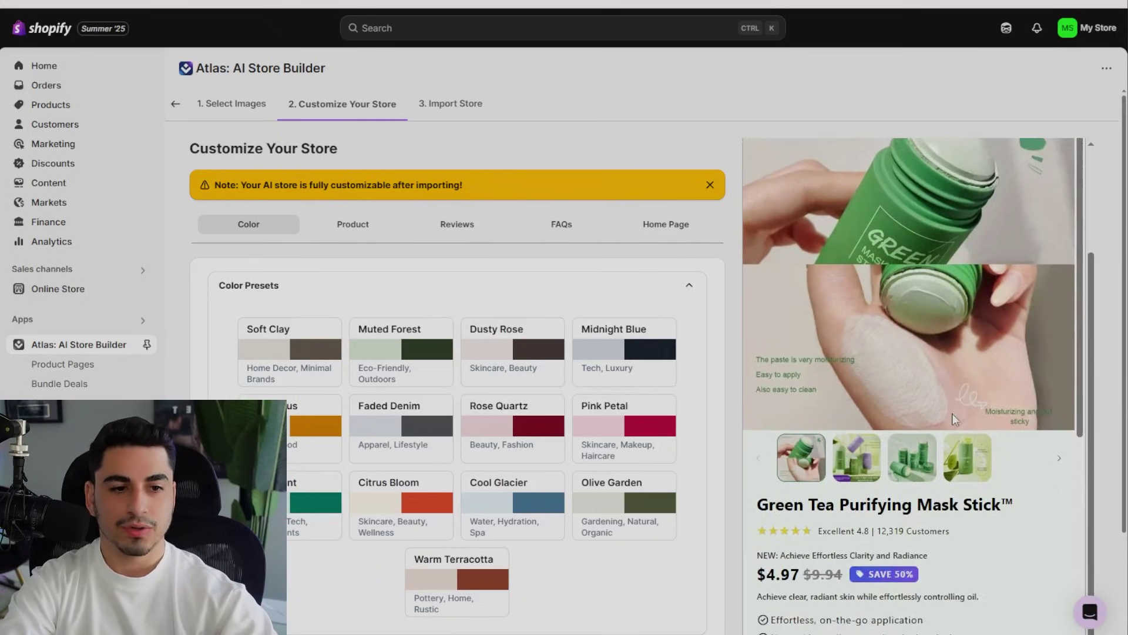
scroll(917, 412, up, 7)
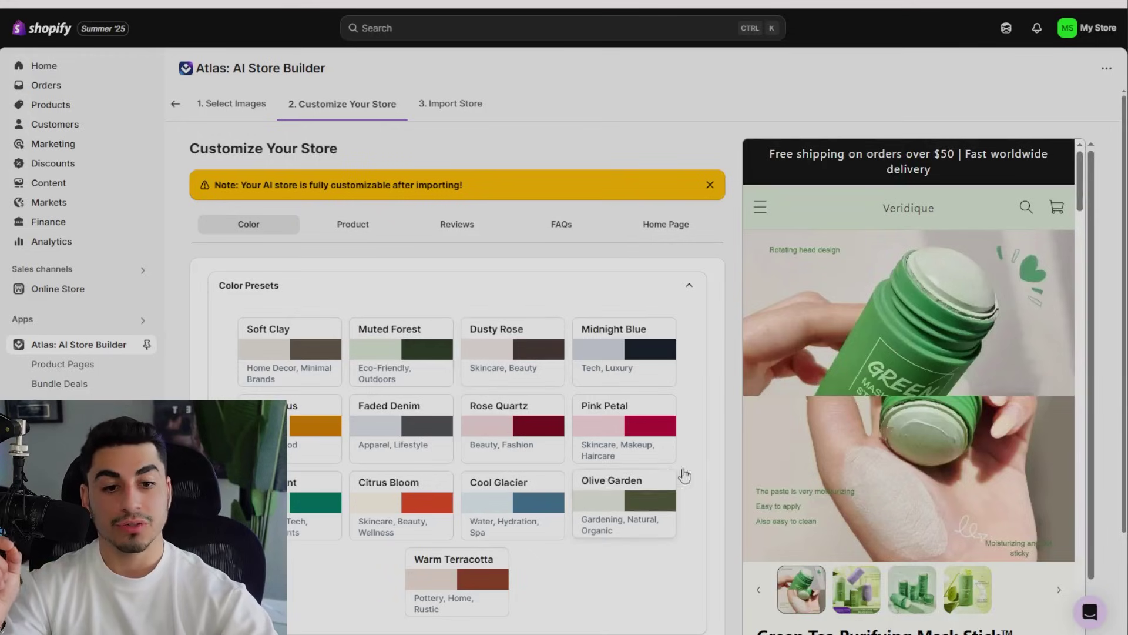
scroll(622, 463, down, 2)
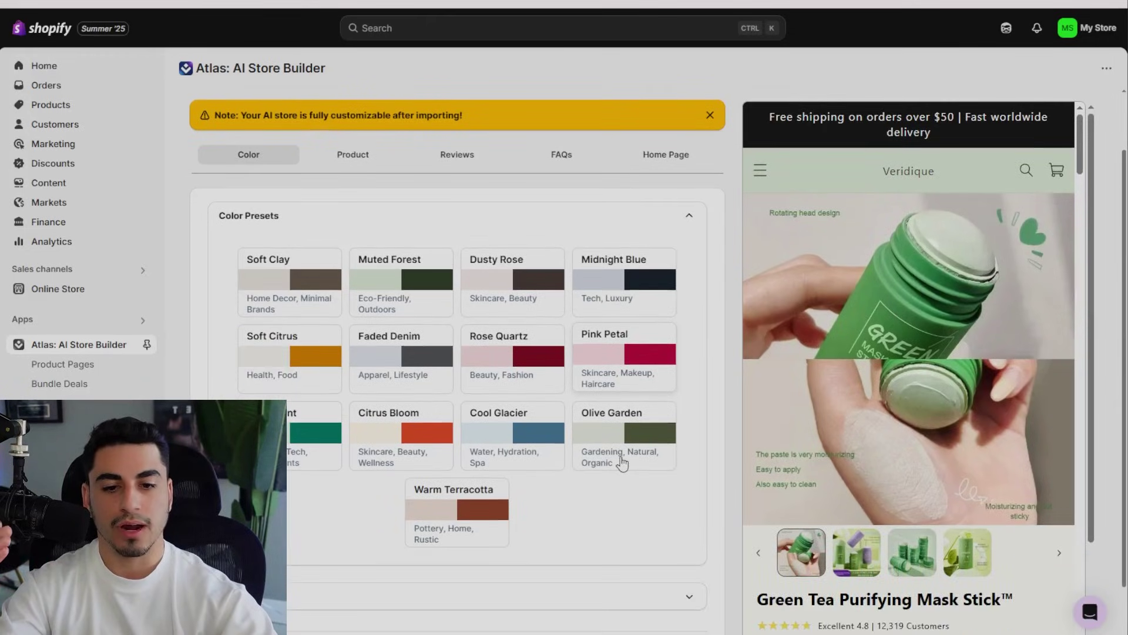
scroll(622, 463, down, 7)
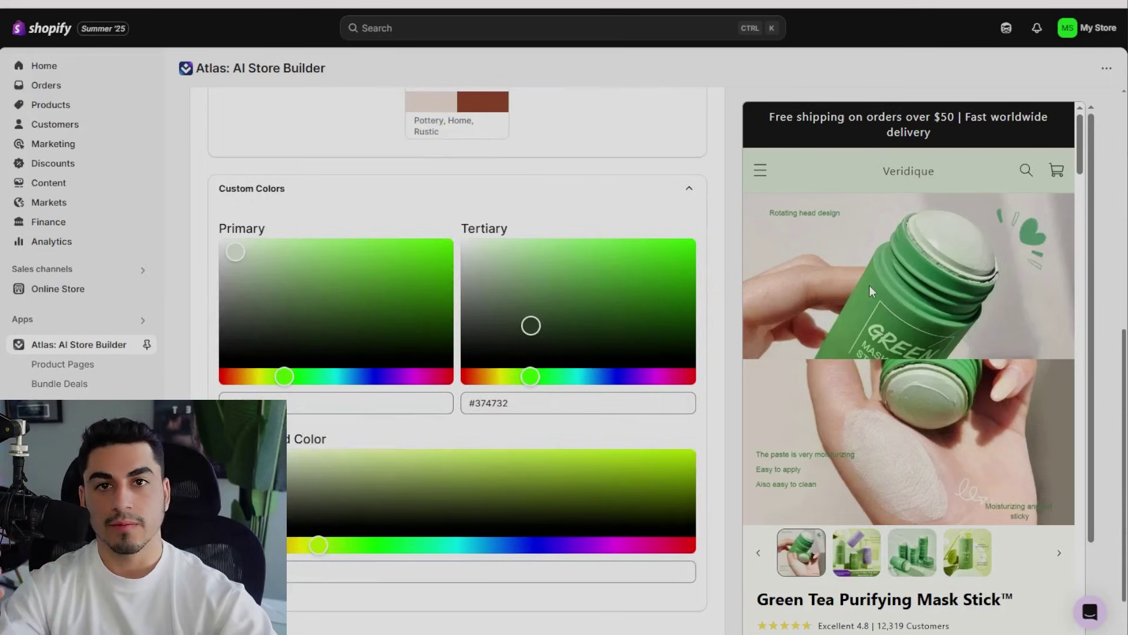
scroll(479, 360, up, 8)
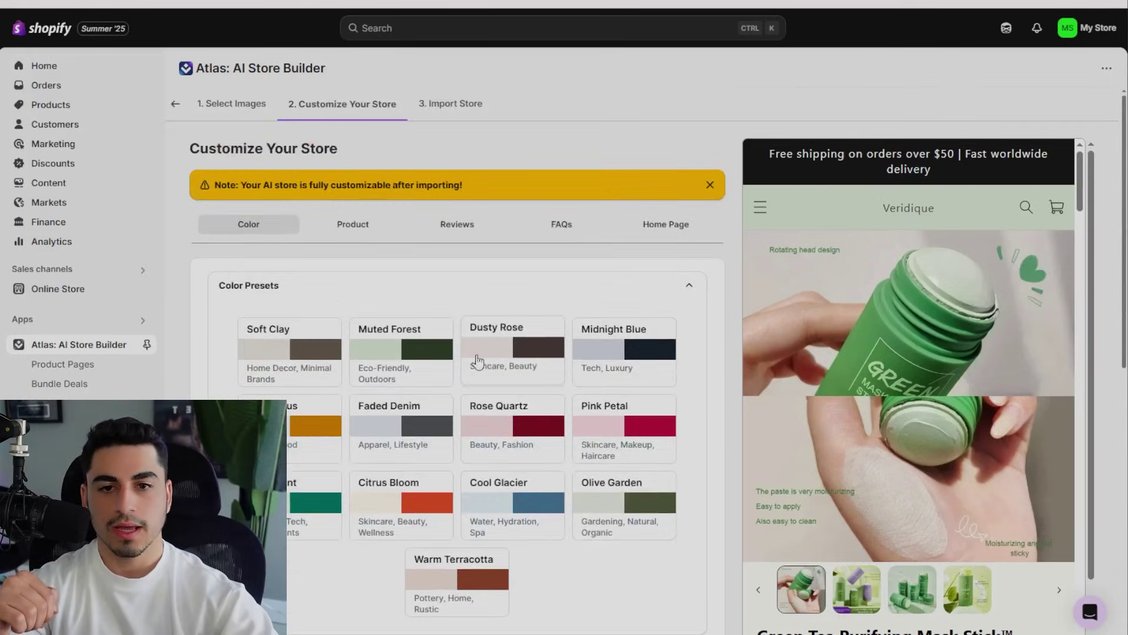
Review the Product customization sections, including the fields under Product Basic Information.
click(355, 231)
click(391, 286)
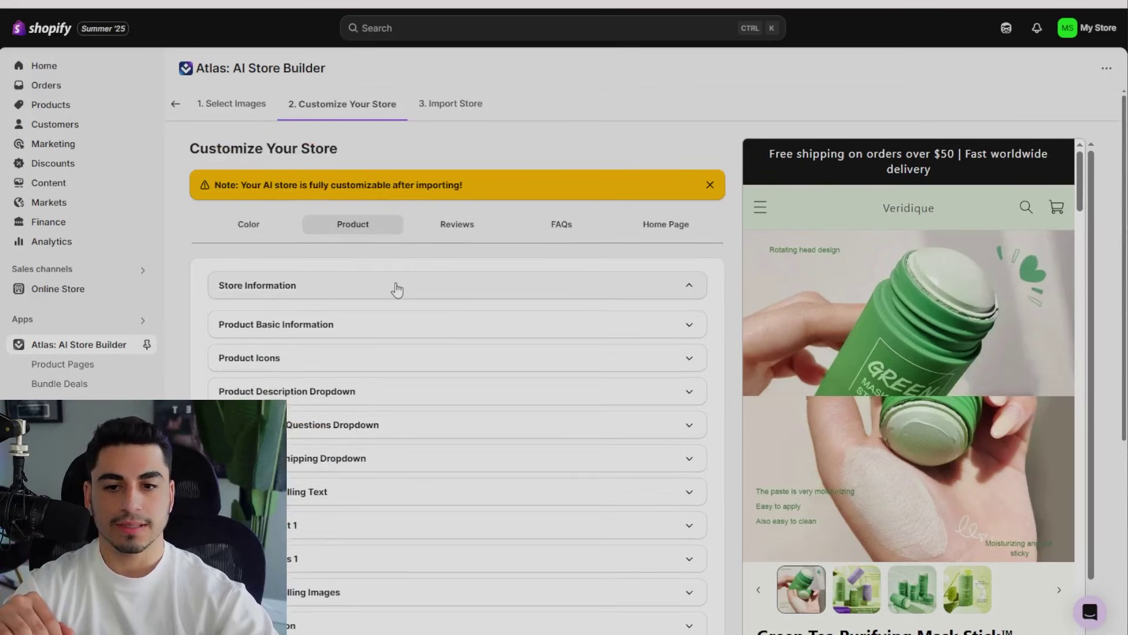
click(418, 296)
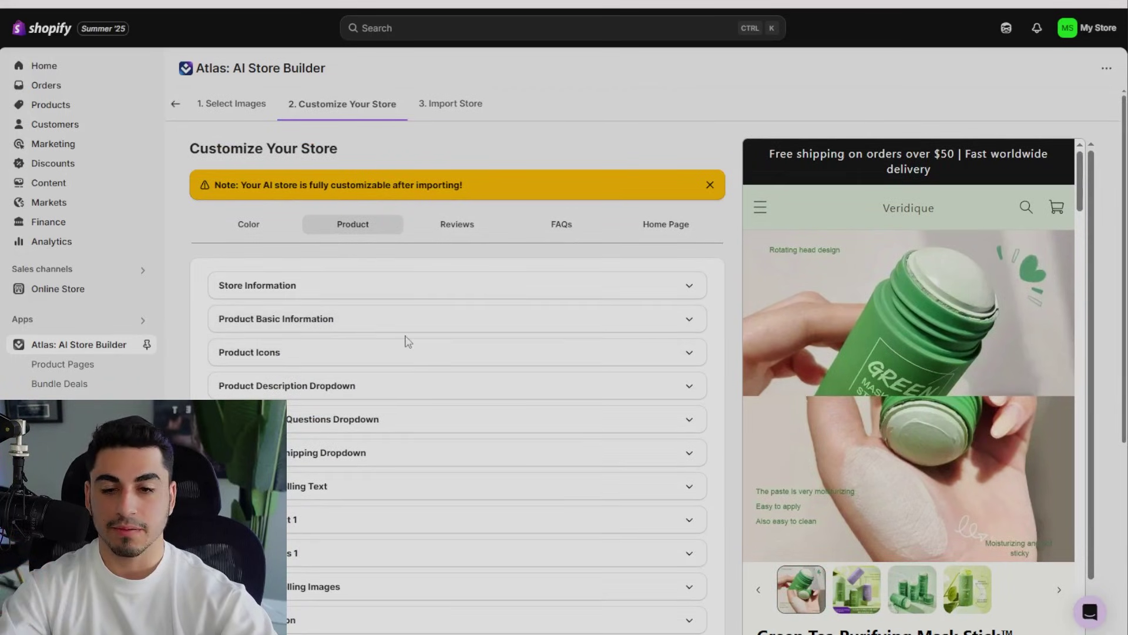
click(405, 324)
scroll(402, 385, down, 3)
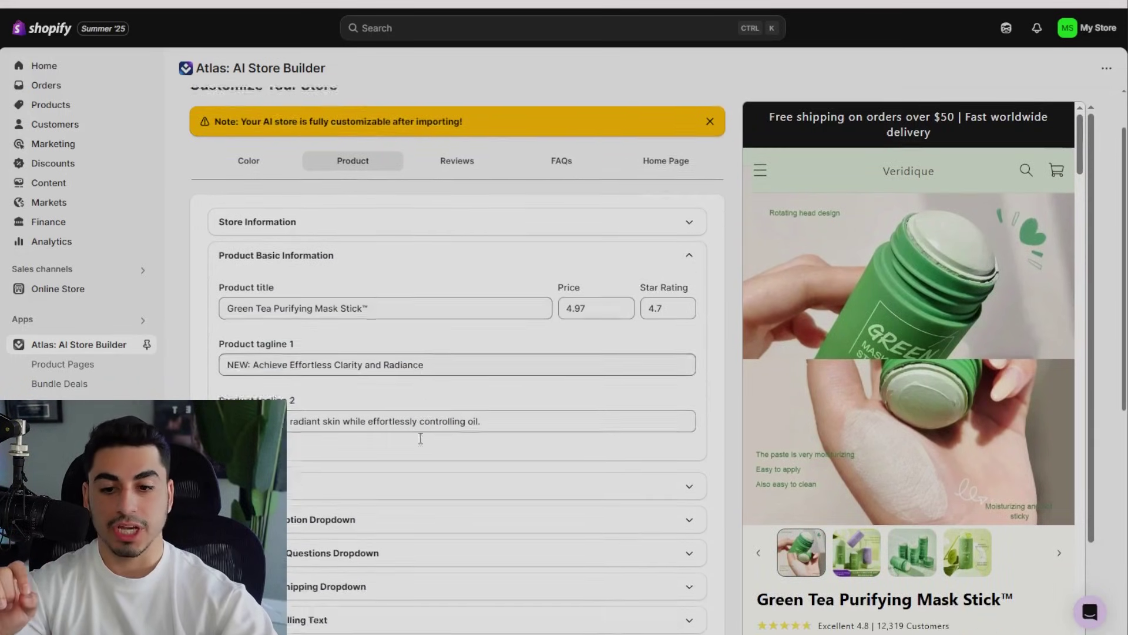
scroll(823, 417, down, 5)
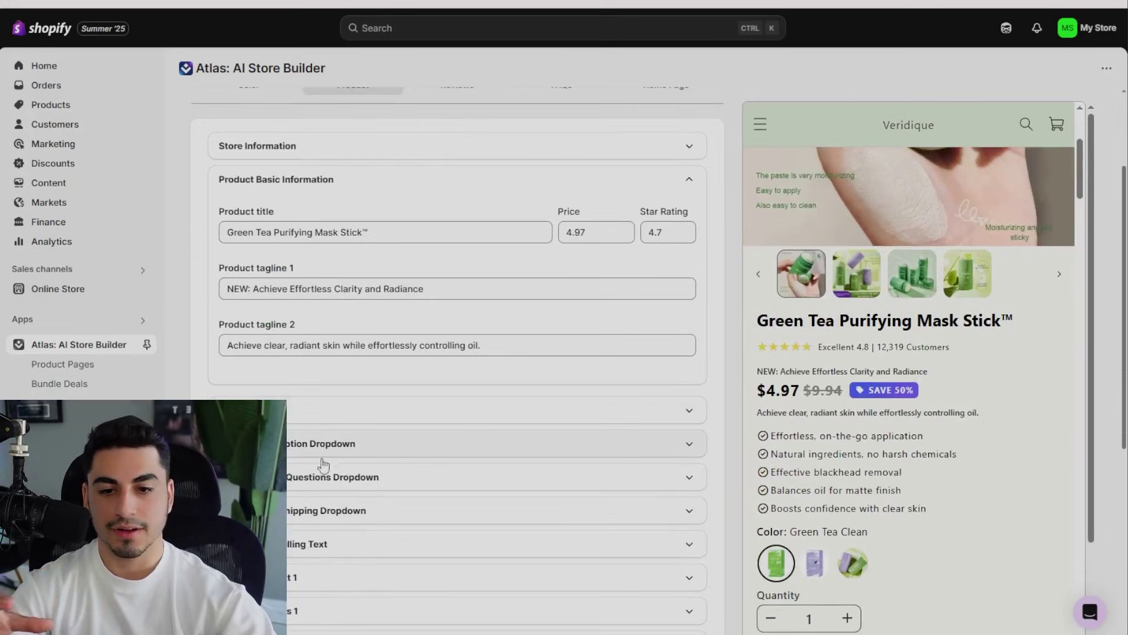
scroll(323, 465, down, 5)
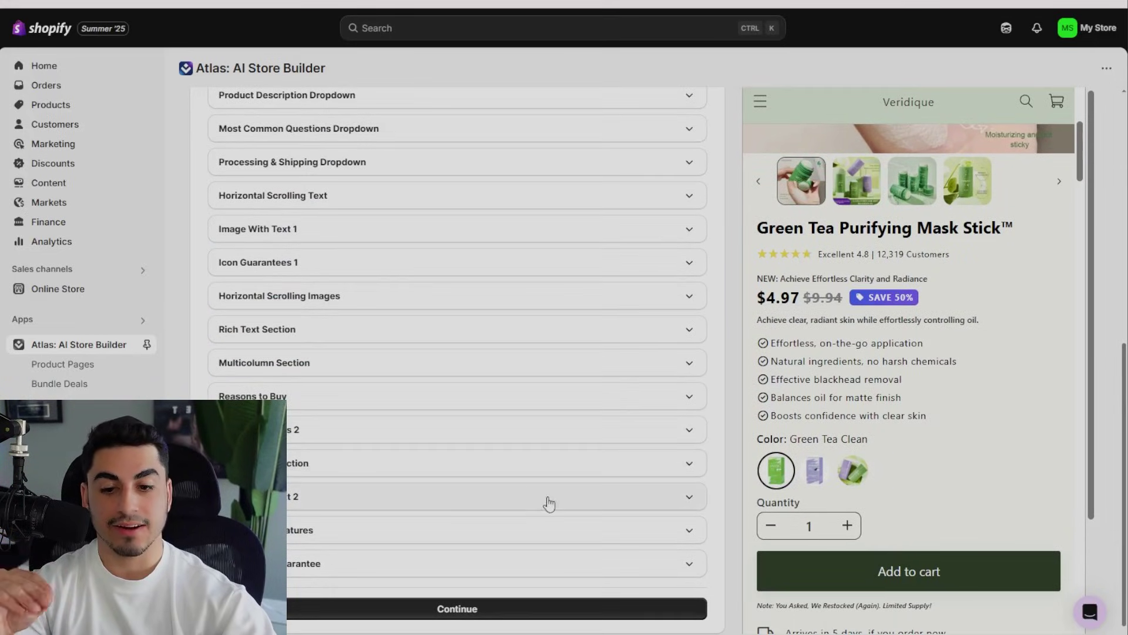
scroll(518, 488, up, 10)
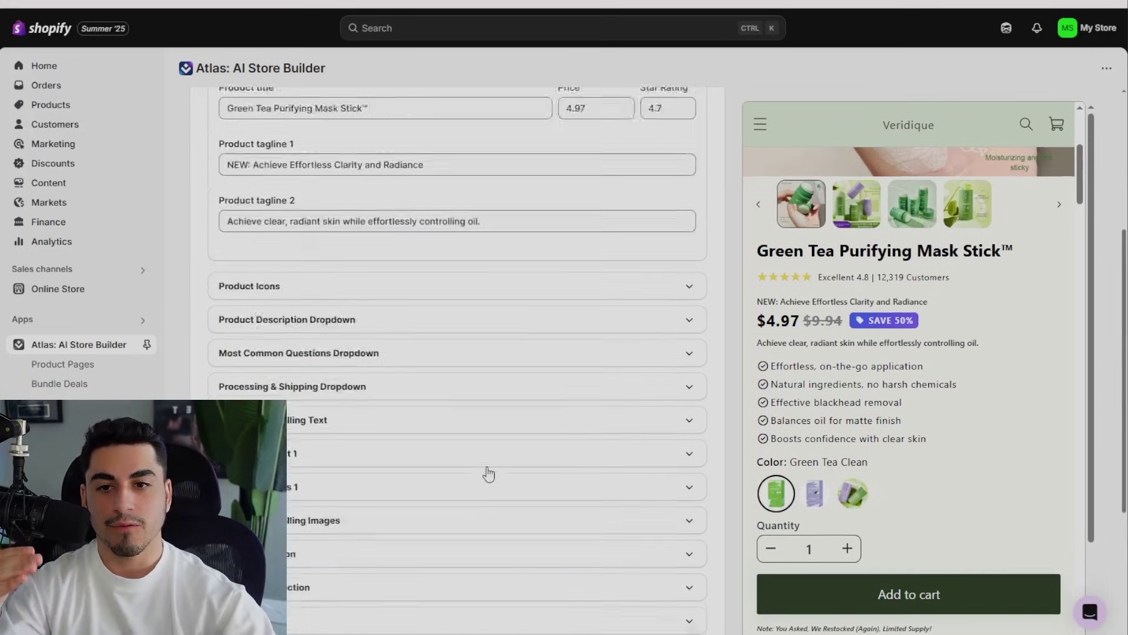
Look over the Reviews, FAQs and Home Page customization sections.
click(487, 230)
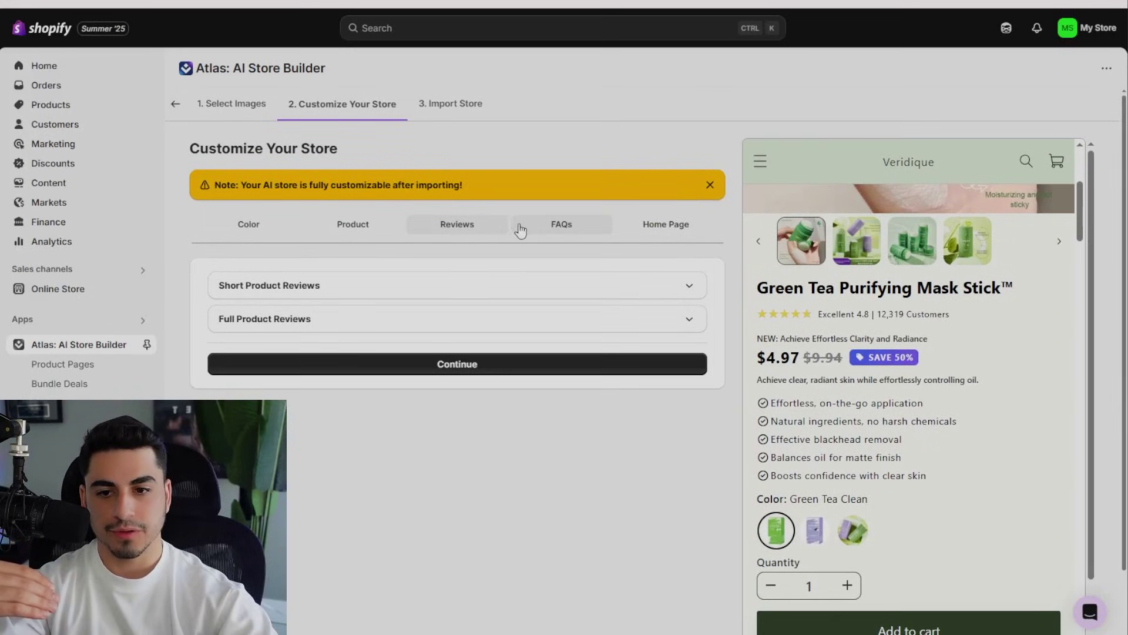
click(561, 226)
click(668, 229)
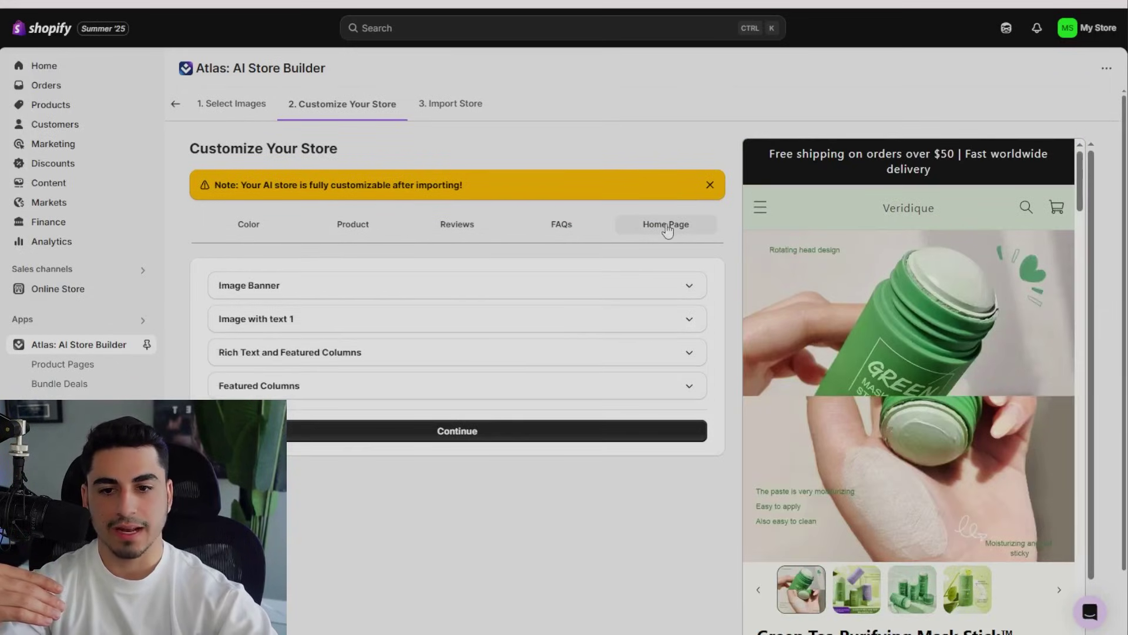
Continue from store customization to the import stage and apply the coupon code ECOMUPRISE.
click(465, 432)
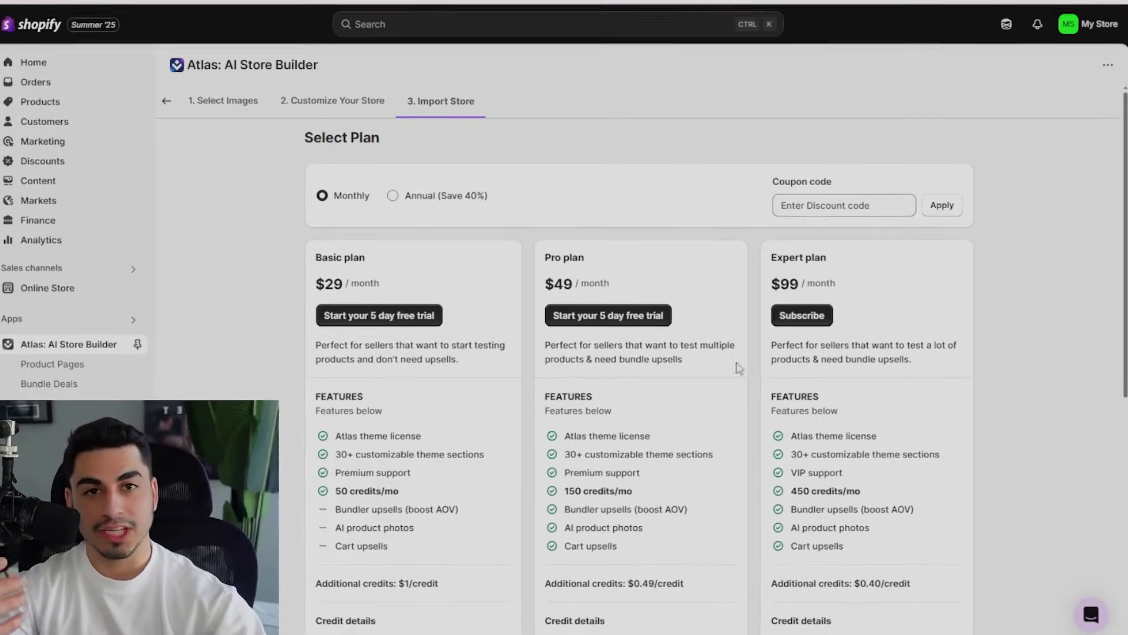
click(814, 206)
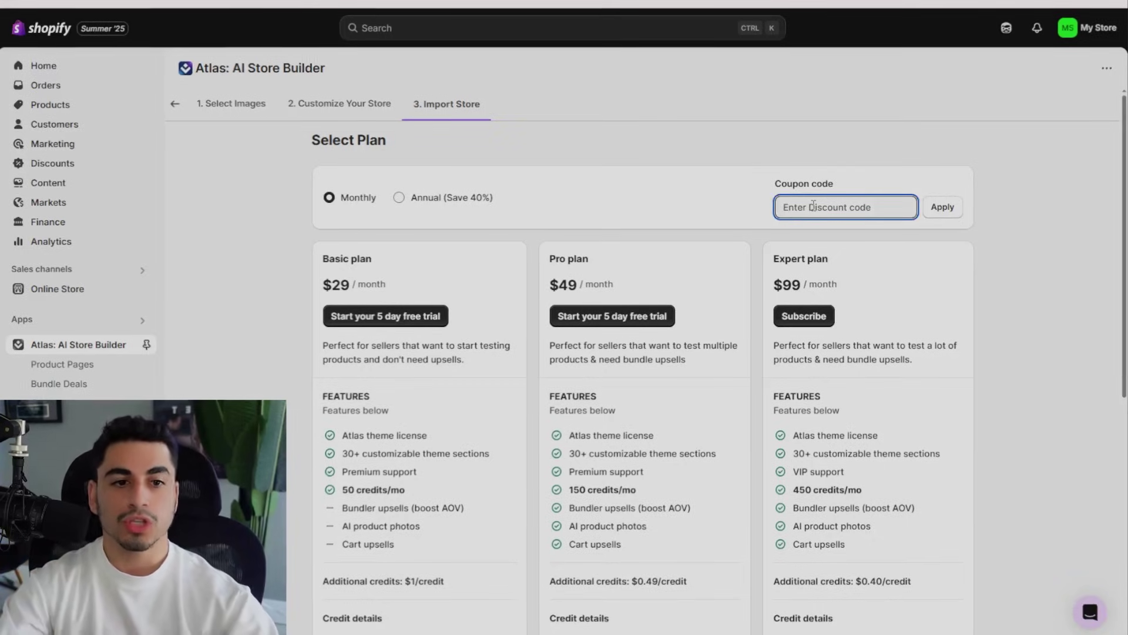
text(ECOMUPRISE)
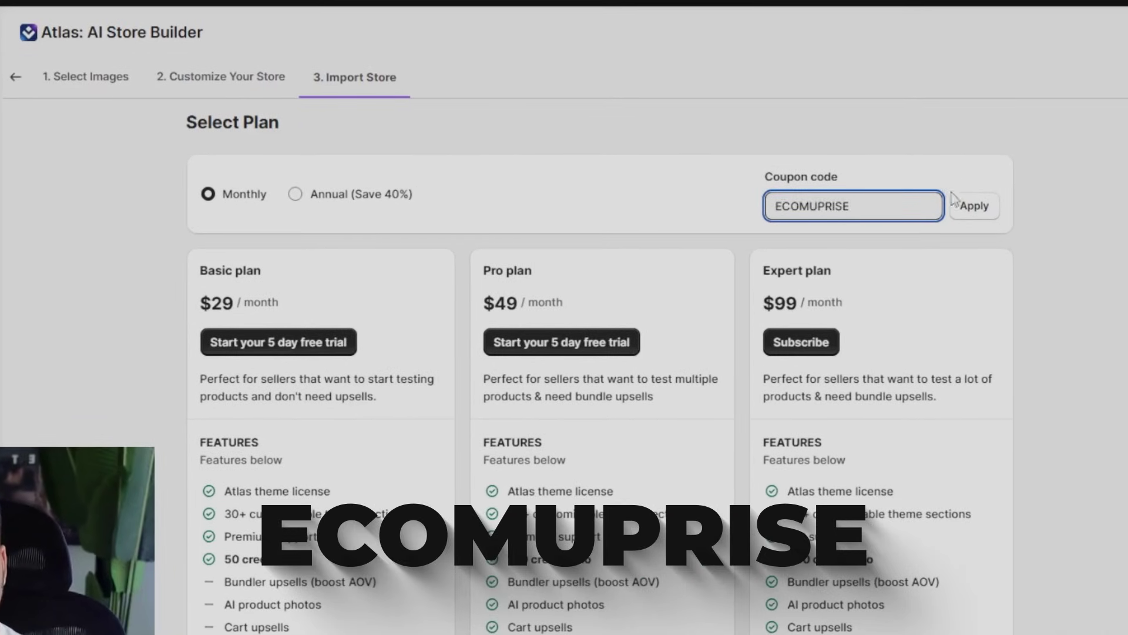
click(973, 212)
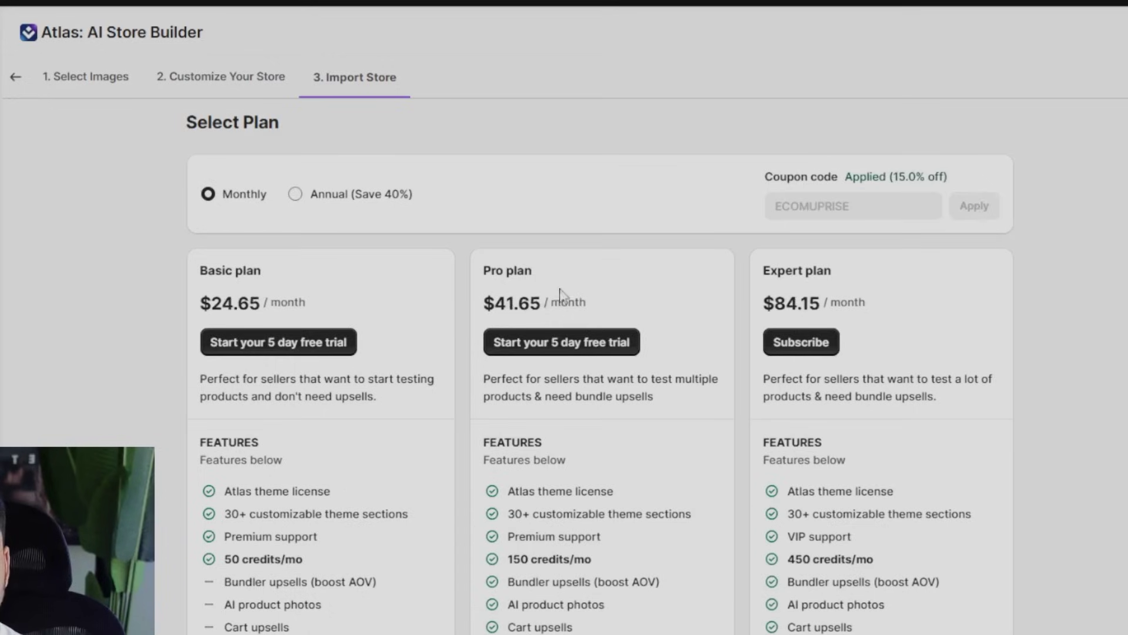
Compare the plan features and start the 5-day free trial of the monthly Pro plan.
scroll(581, 330, down, 2)
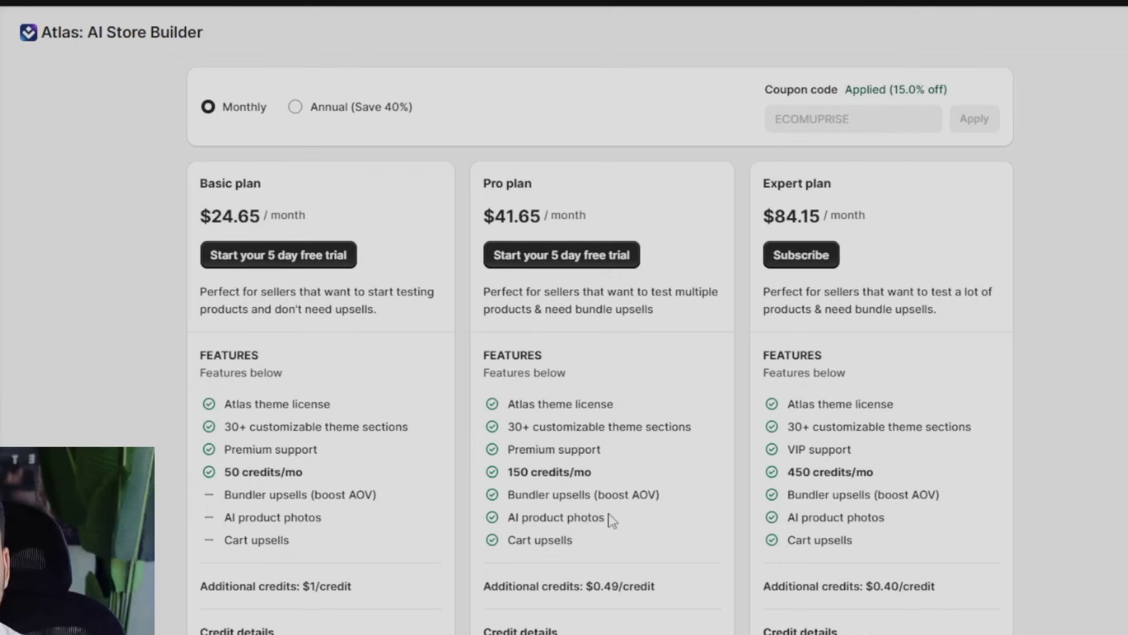
drag(516, 494, 606, 494)
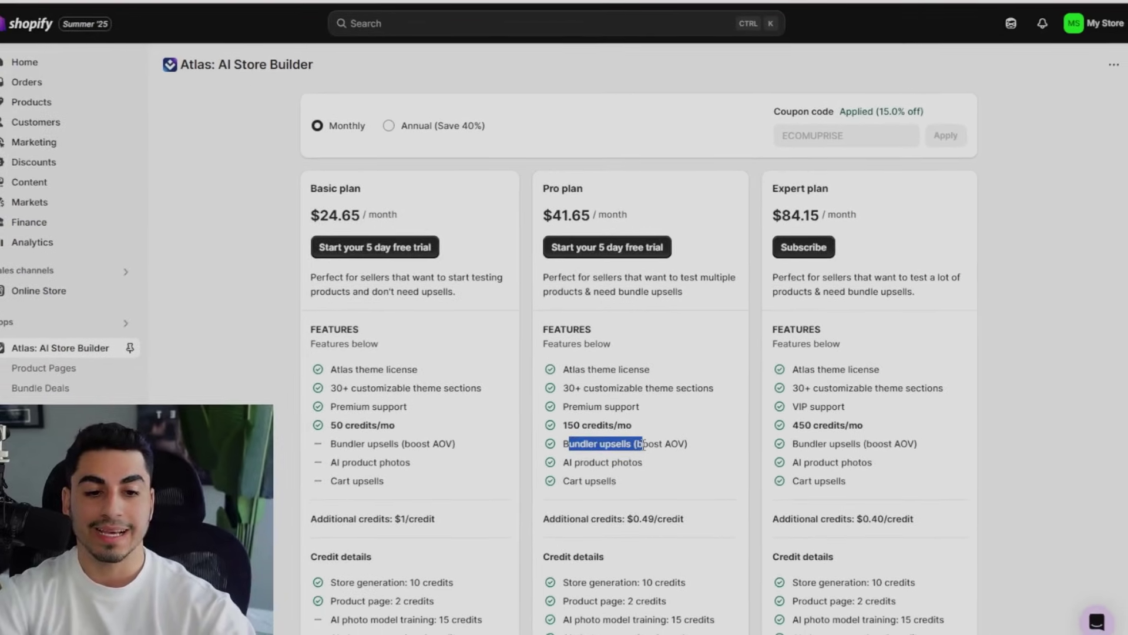
click(643, 443)
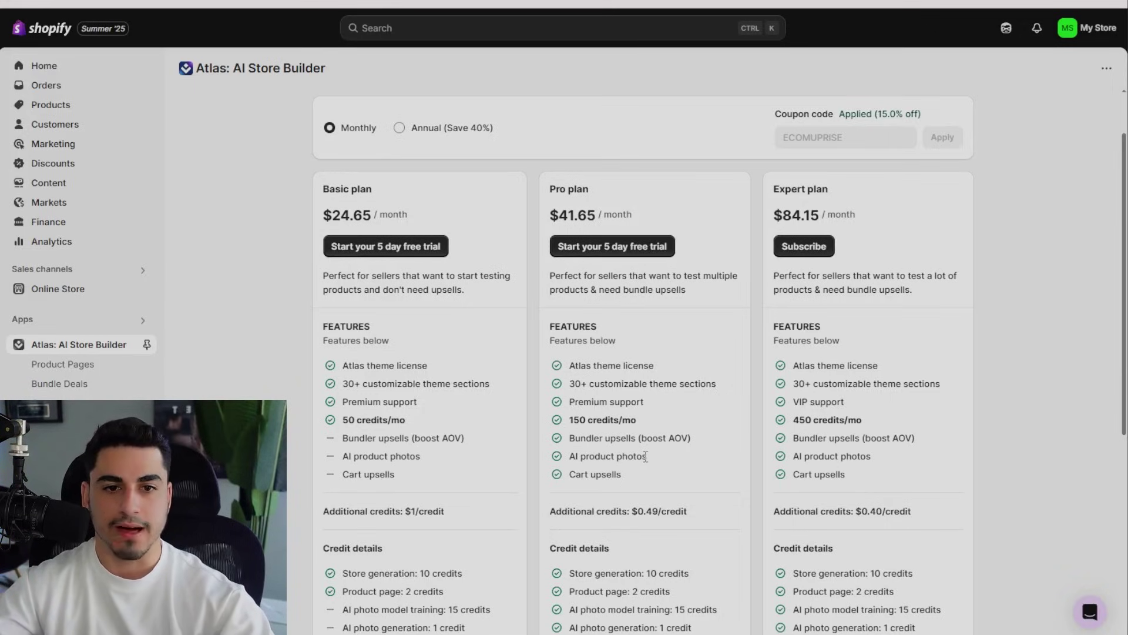
click(621, 249)
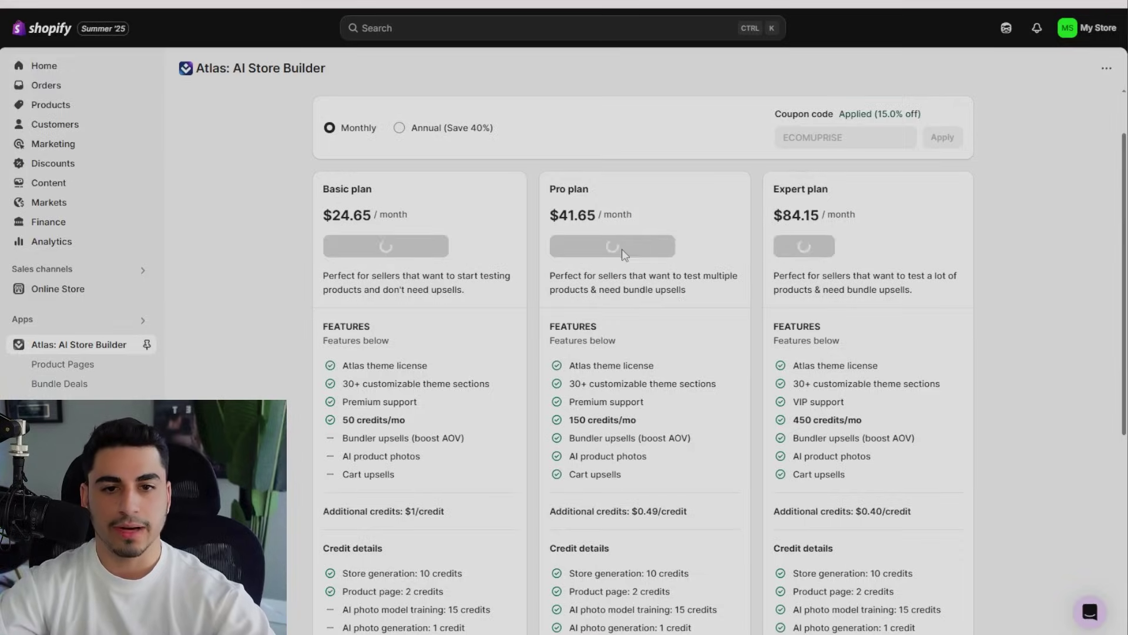
click(867, 291)
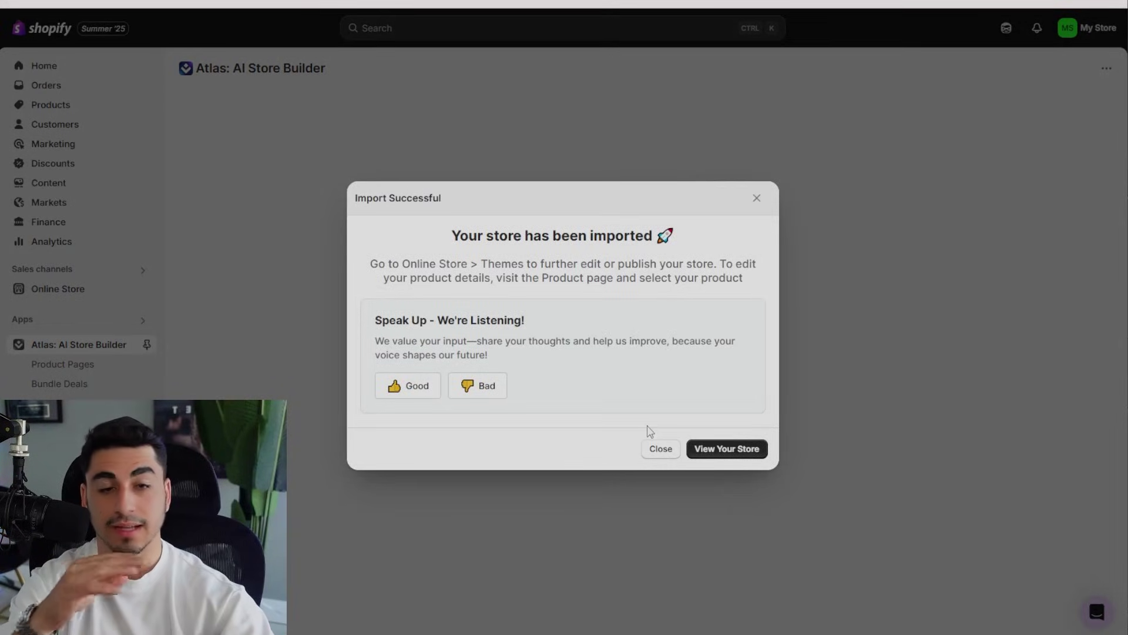
Go to the imported store's themes and publish the Atlas Theme.
click(711, 454)
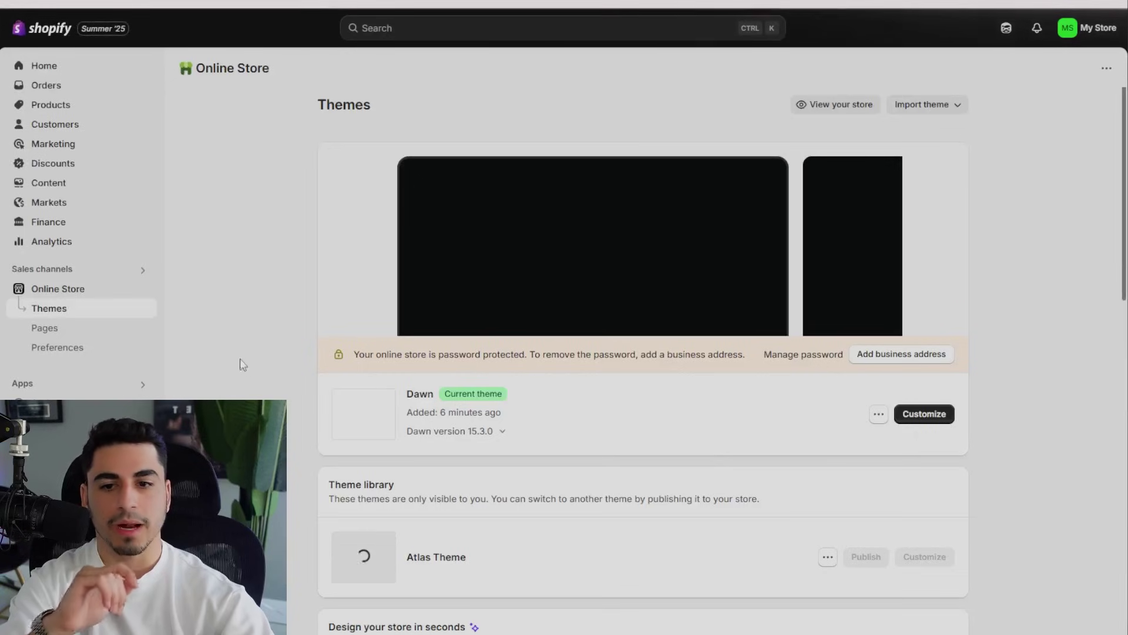
scroll(361, 403, down, 2)
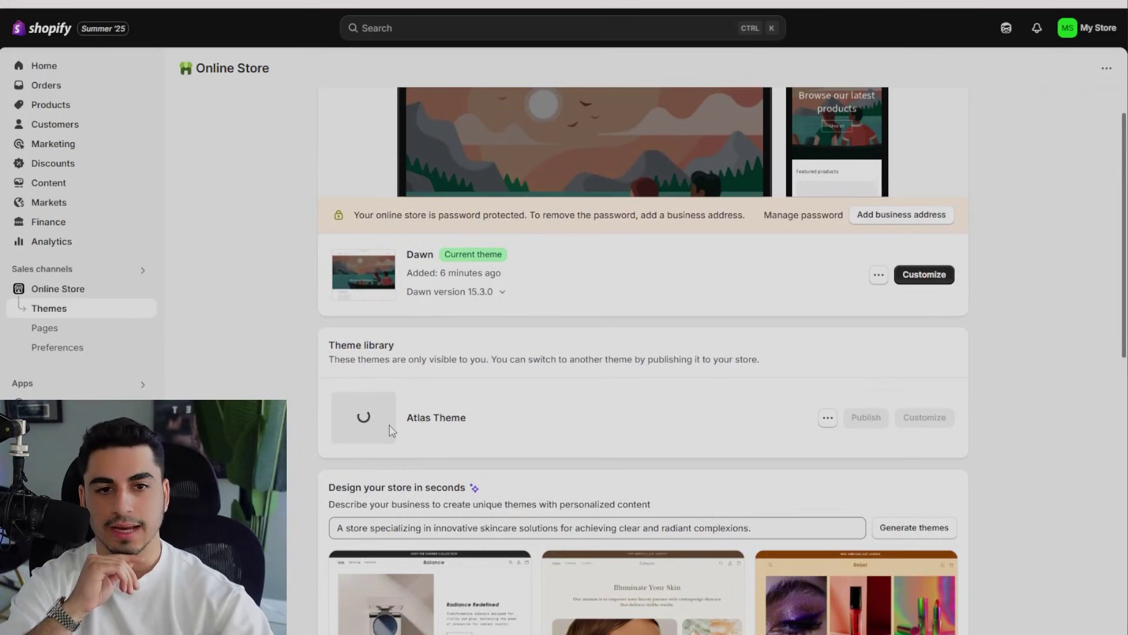
click(866, 418)
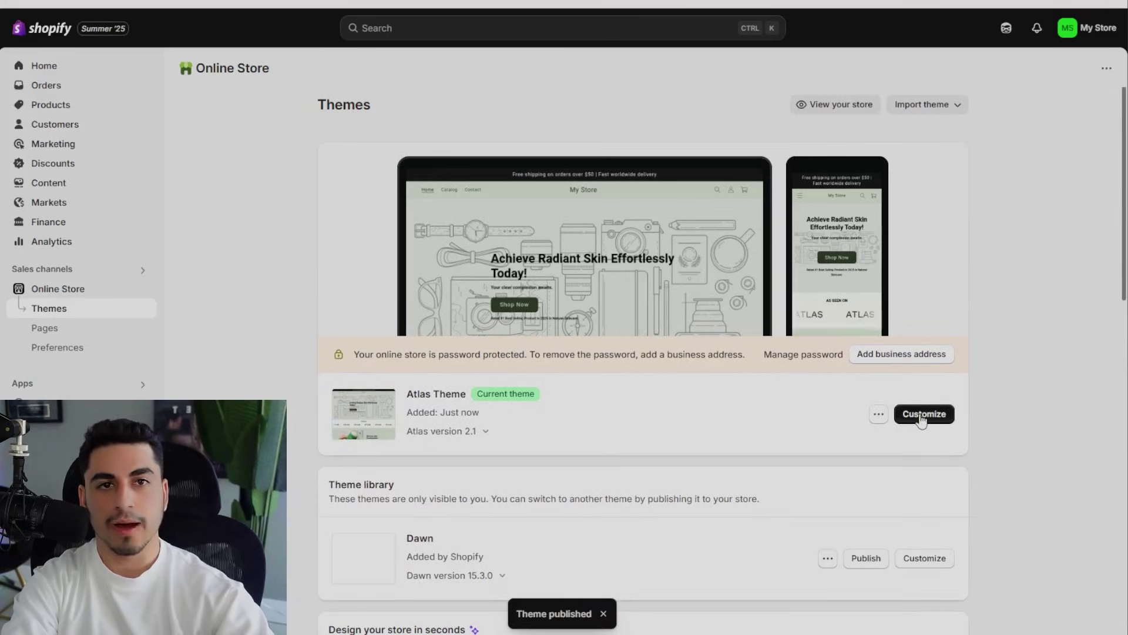
Open the Atlas Theme for customization and switch from the home page to the Default product template.
click(923, 415)
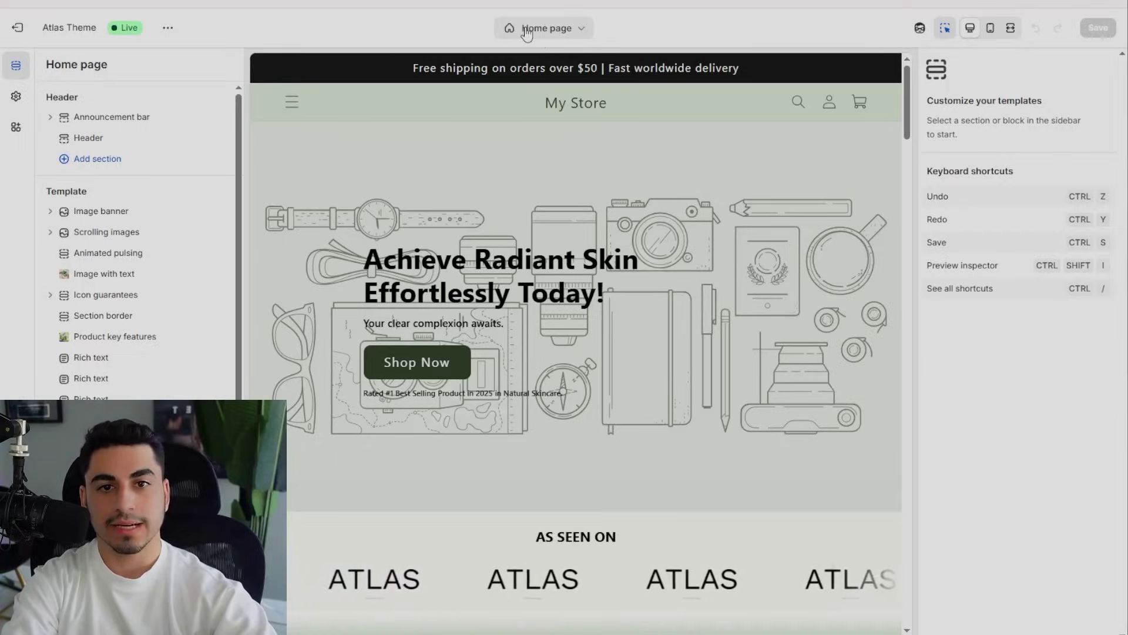
click(523, 30)
click(542, 105)
click(549, 125)
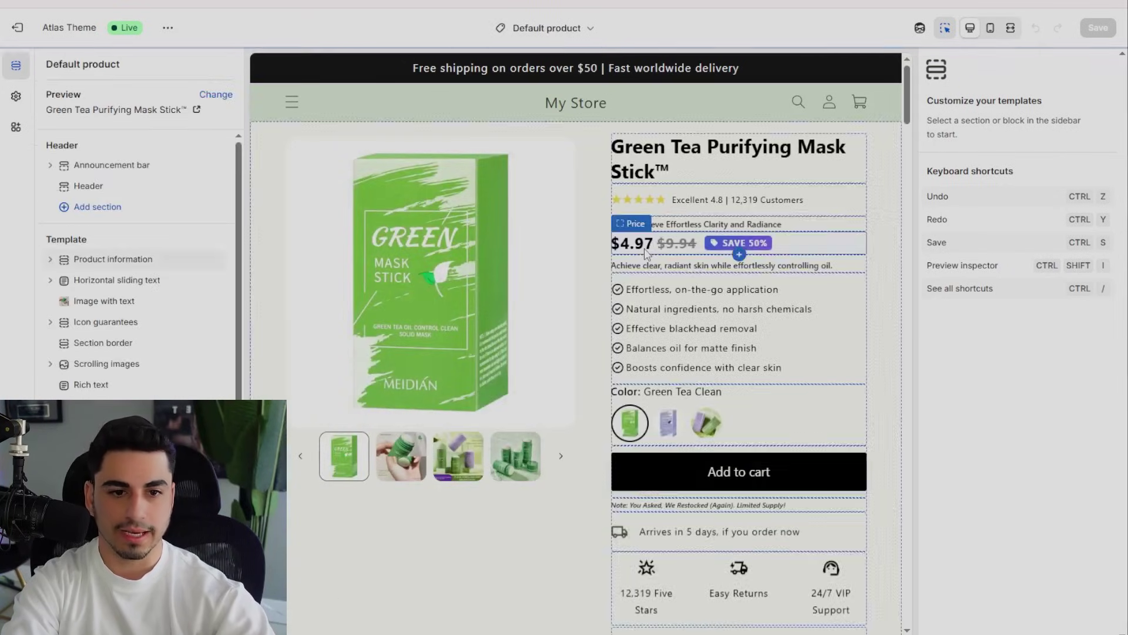
Look over the product page preview, its template sections and the Author reviews block.
scroll(653, 241, down, 5)
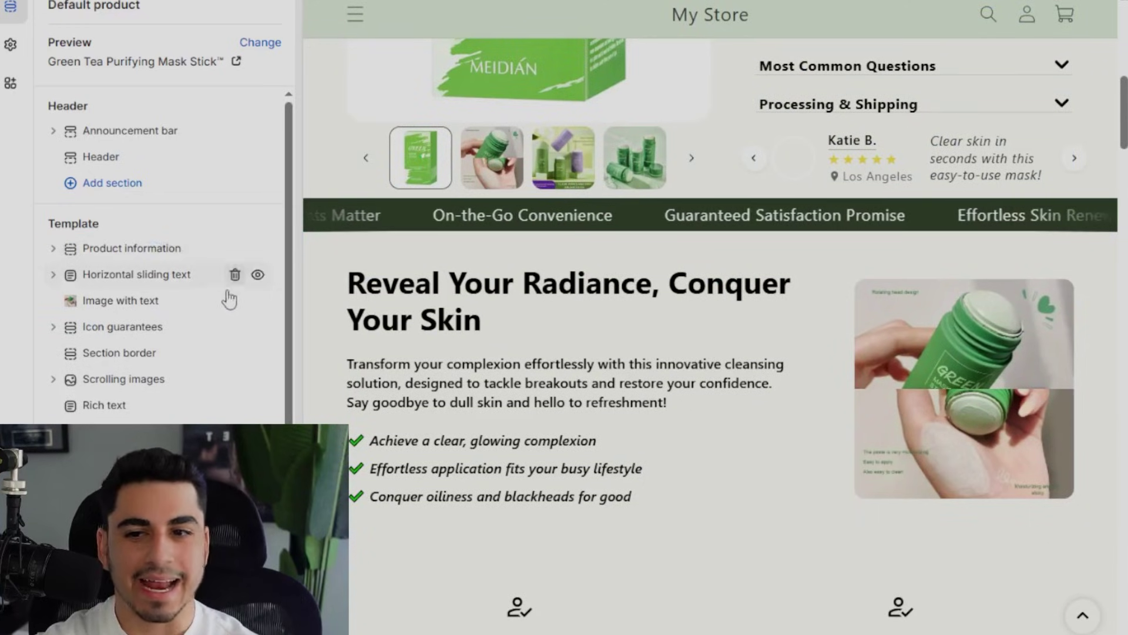
scroll(512, 234, up, 5)
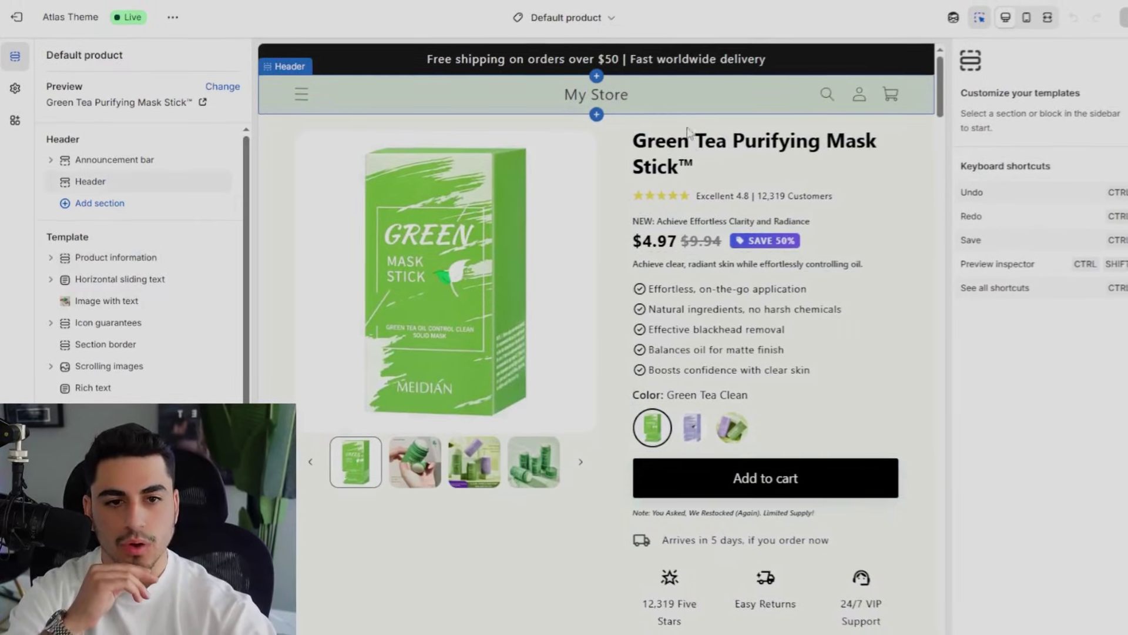
click(826, 259)
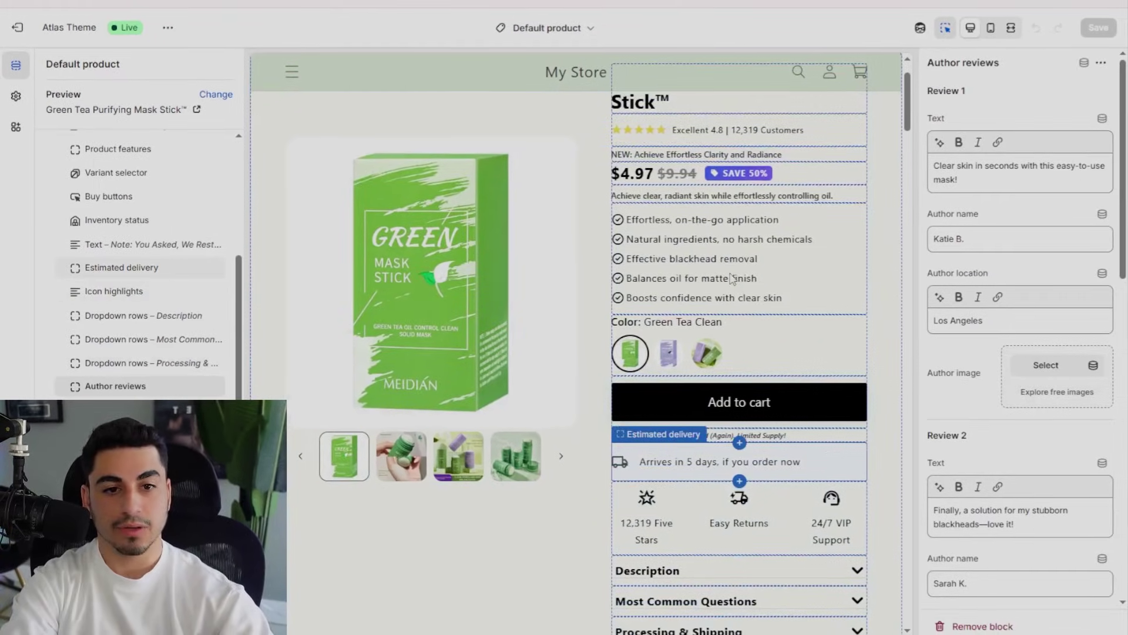
scroll(734, 447, down, 4)
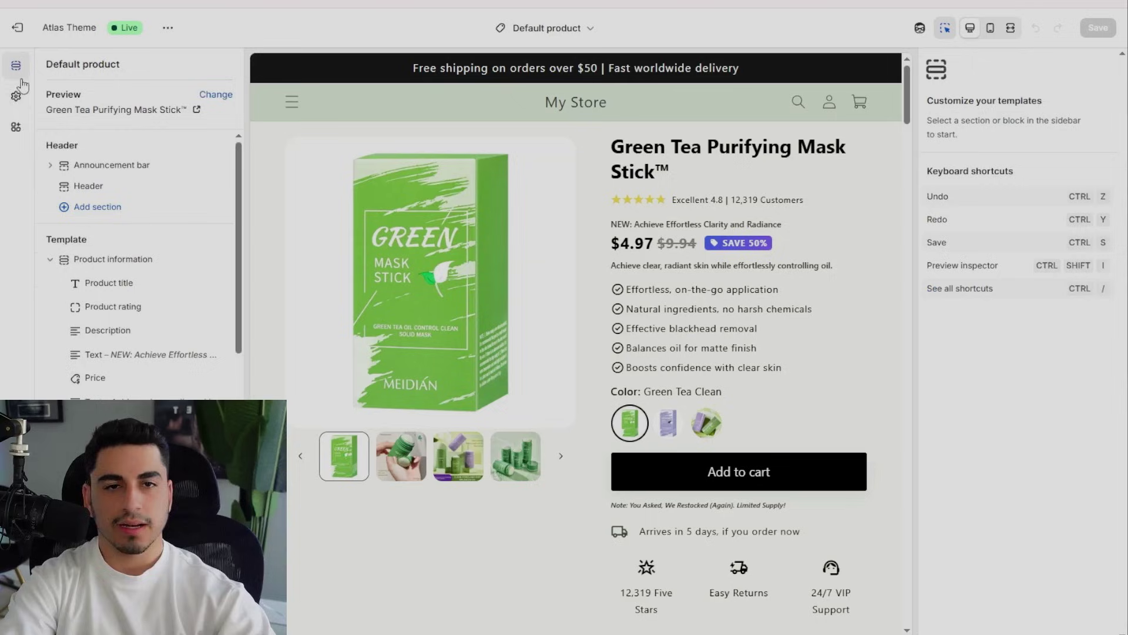
Open the Logo section of the theme settings.
click(16, 97)
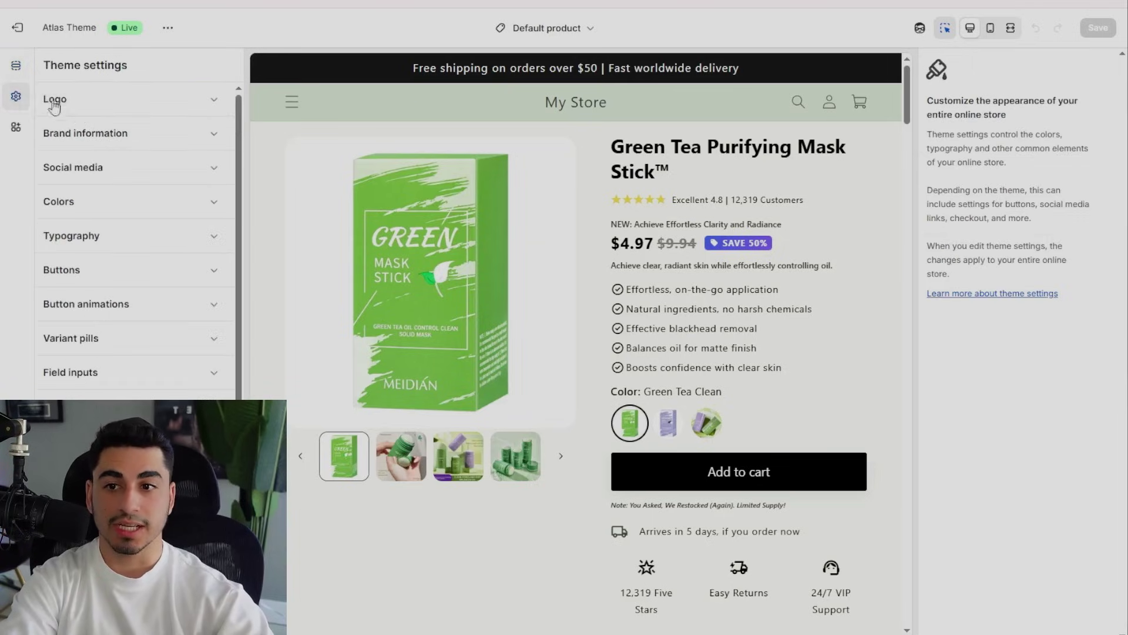
click(106, 112)
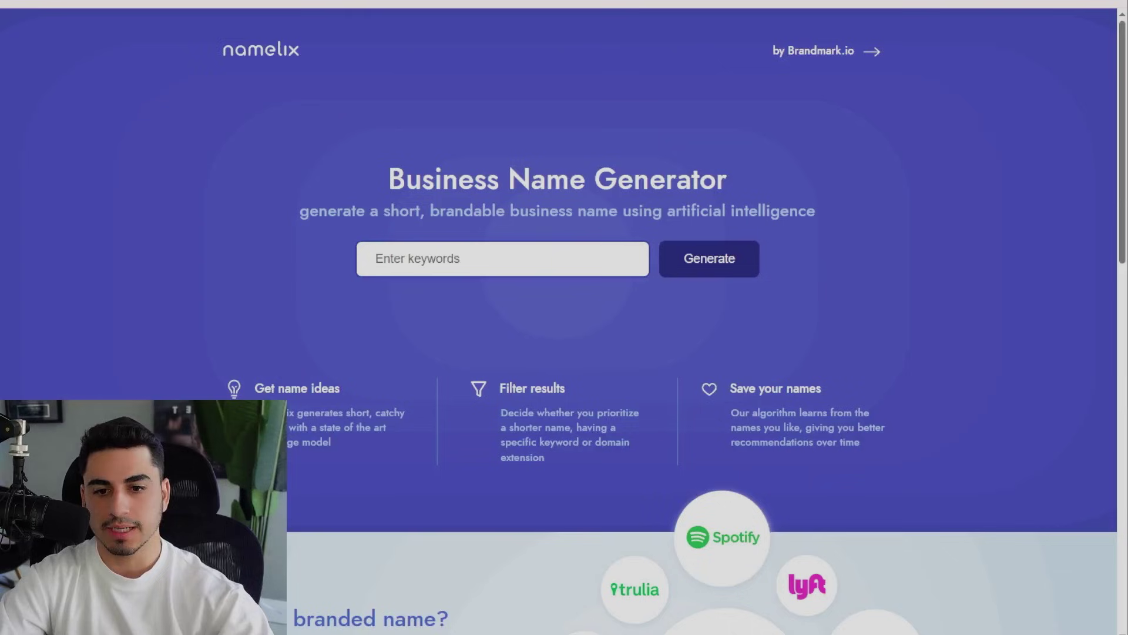
Switch to Namelix and start a name search for "green tea skin care", keeping the Auto name style and the preset randomness.
click(463, 244)
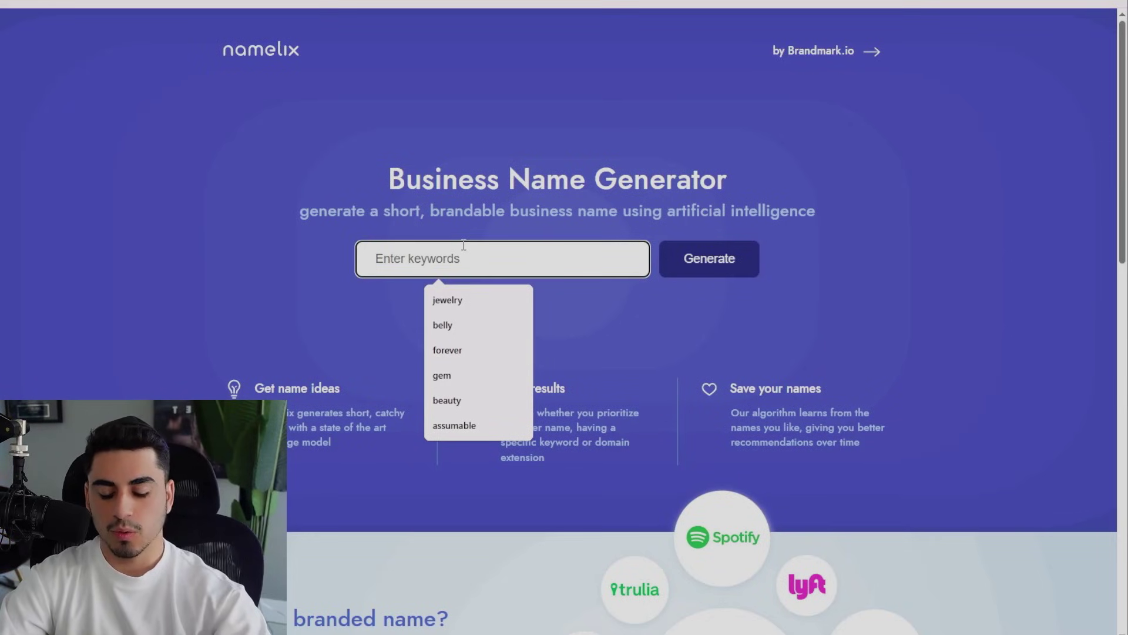
text(green tea skin care)
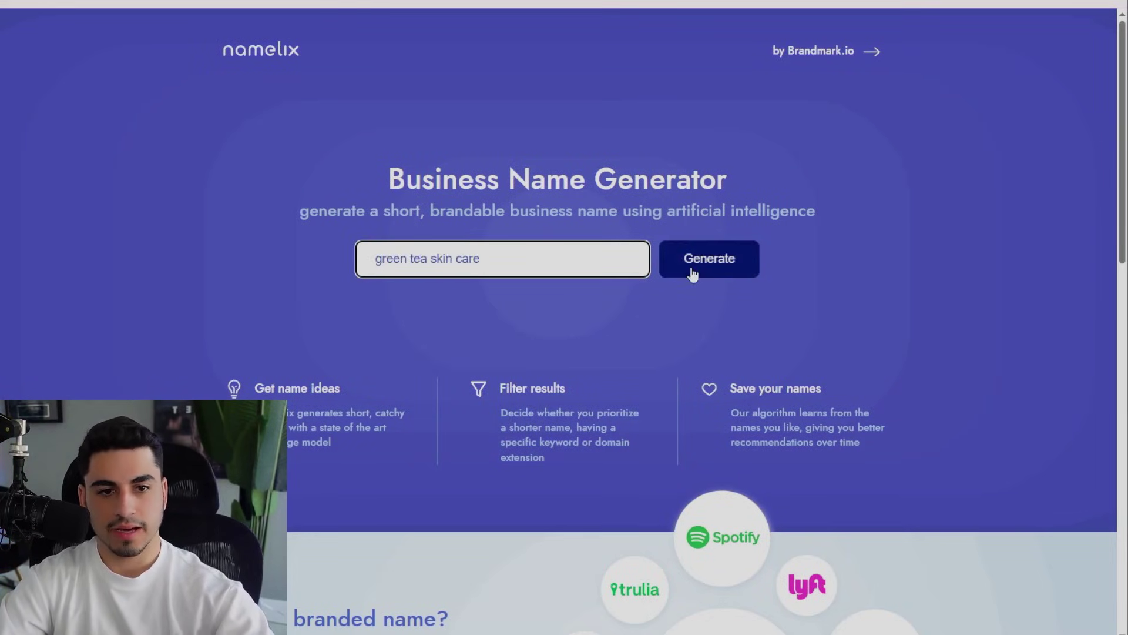
click(691, 272)
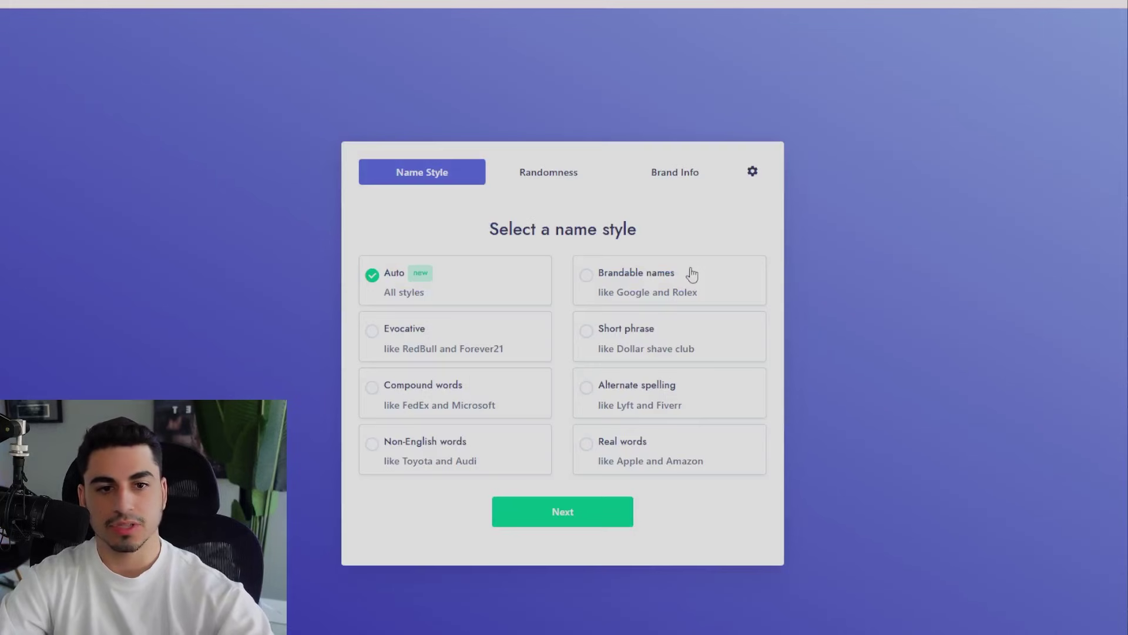
click(538, 520)
click(546, 518)
Replace the business description with "green tea skin care mask" and generate the brand names.
click(493, 351)
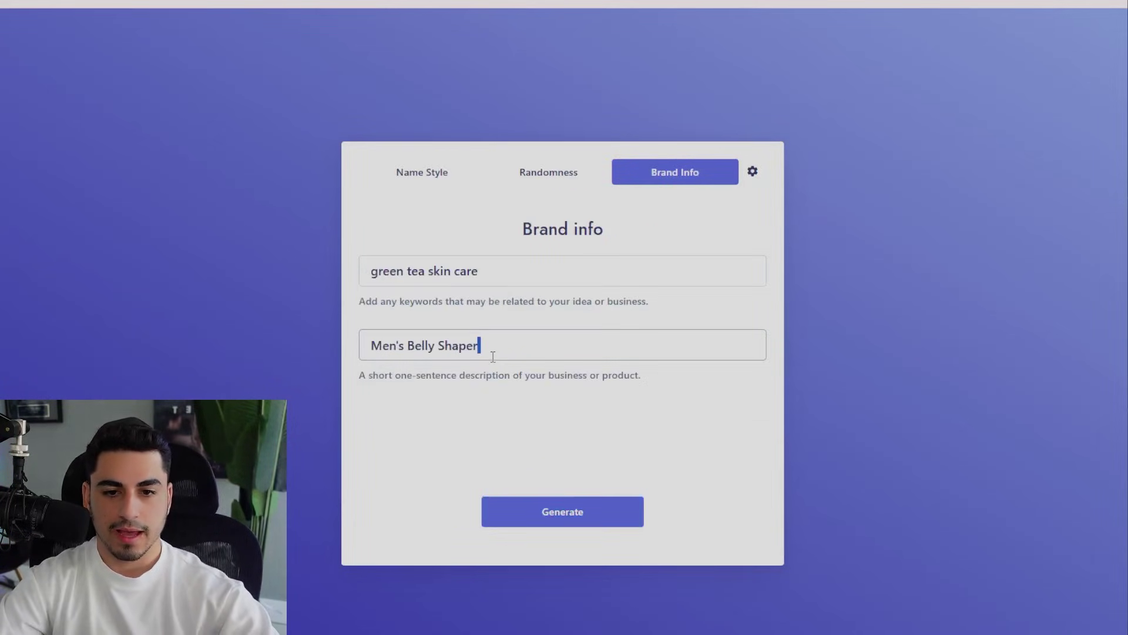
key(ctrl+a)
key(BackSpace)
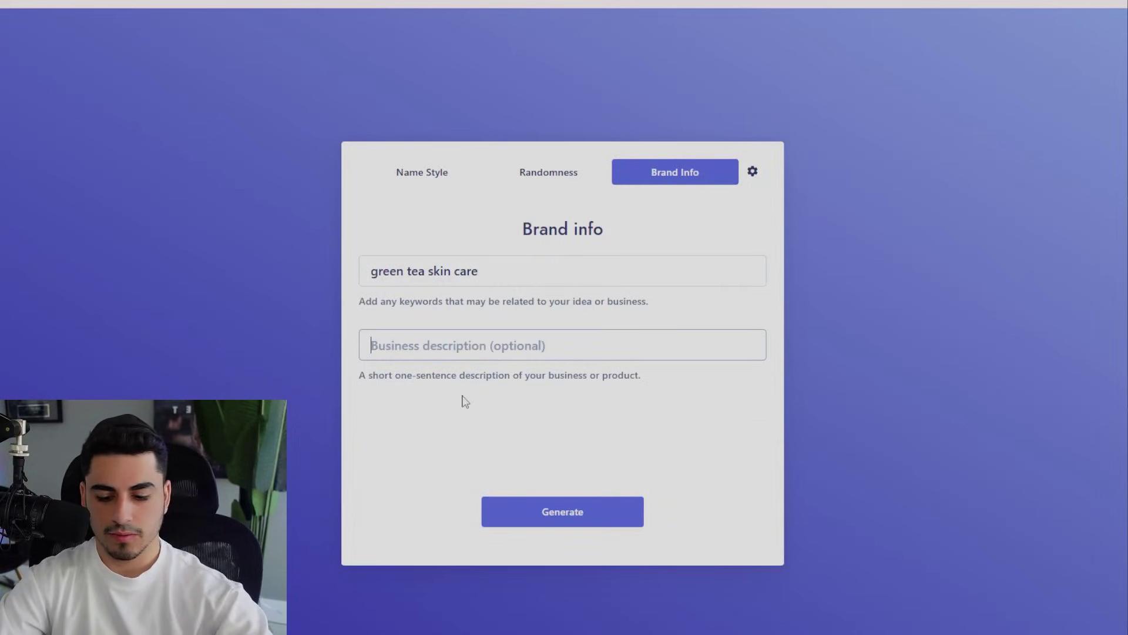
click(507, 268)
key(ctrl+a)
key(ctrl+c)
key(Tab)
key(ctrl+v)
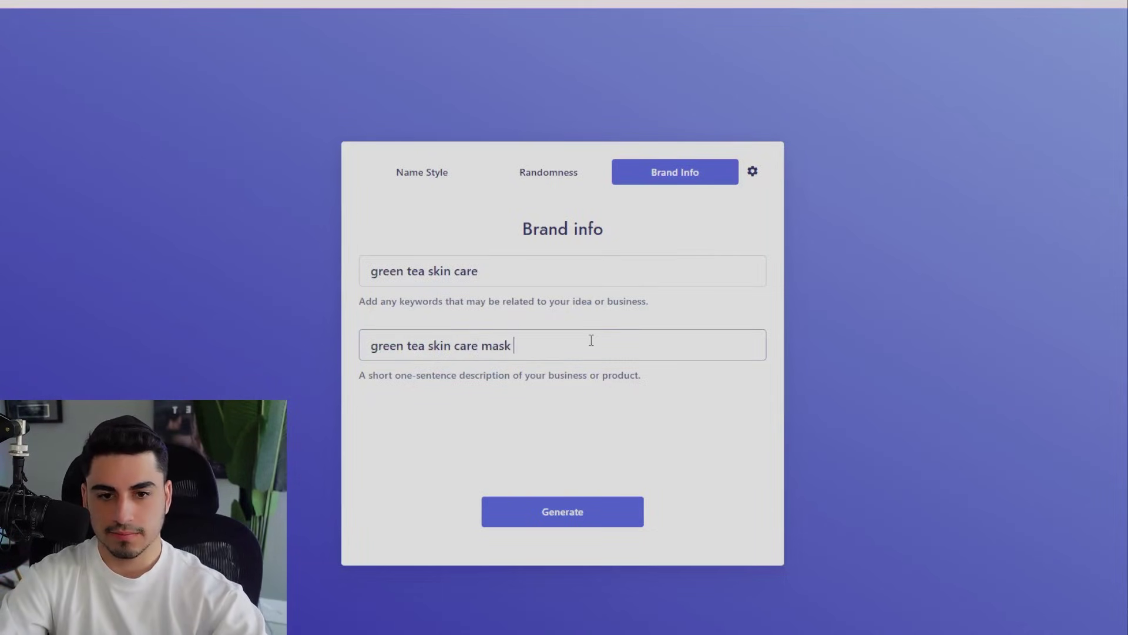
click(569, 506)
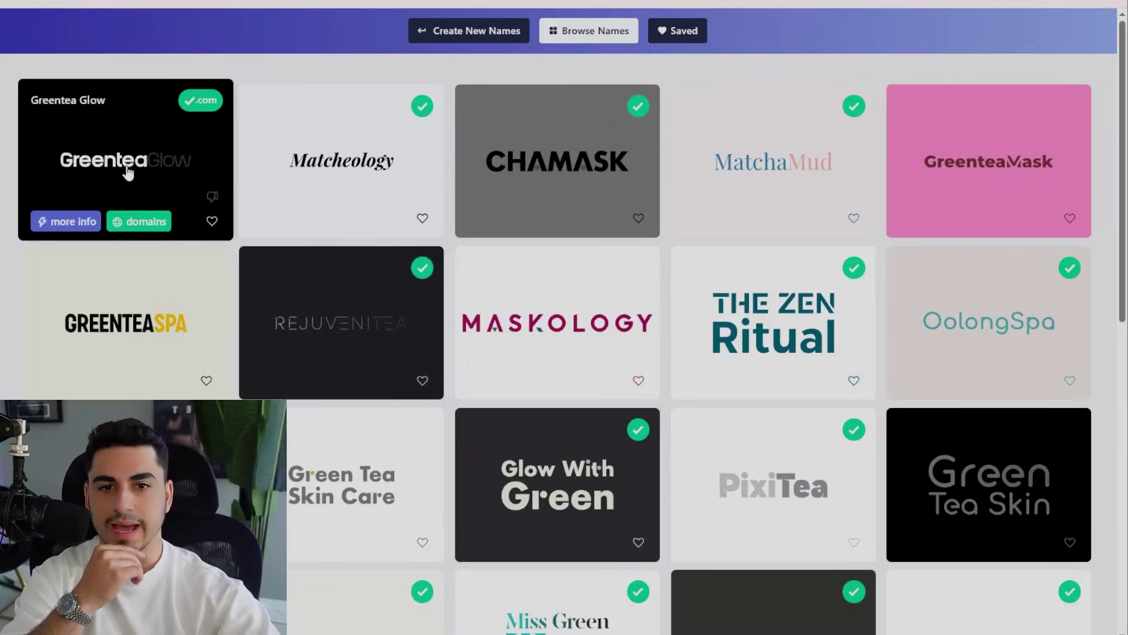
Open the Greentea Glow logo for editing and give it a white background and solid black name text.
click(128, 172)
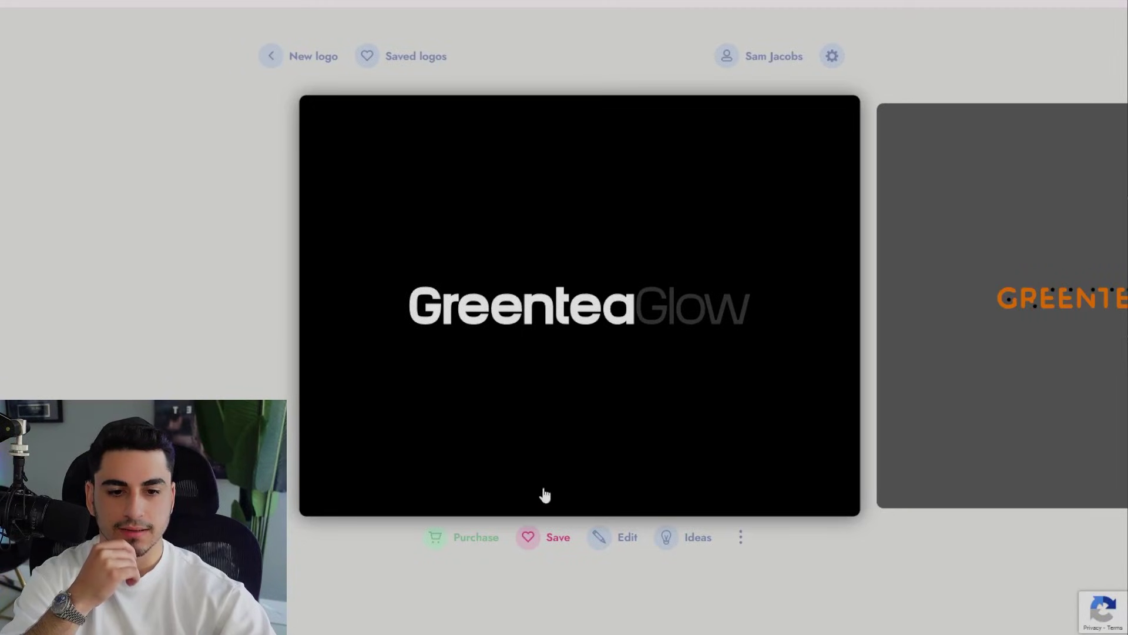
click(600, 536)
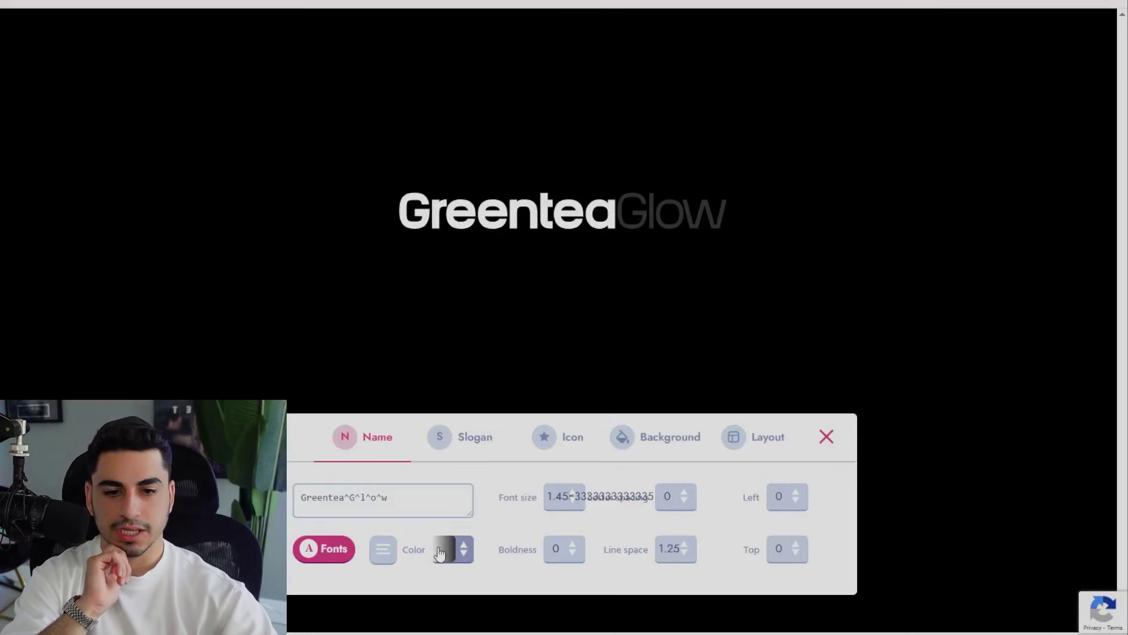
click(656, 437)
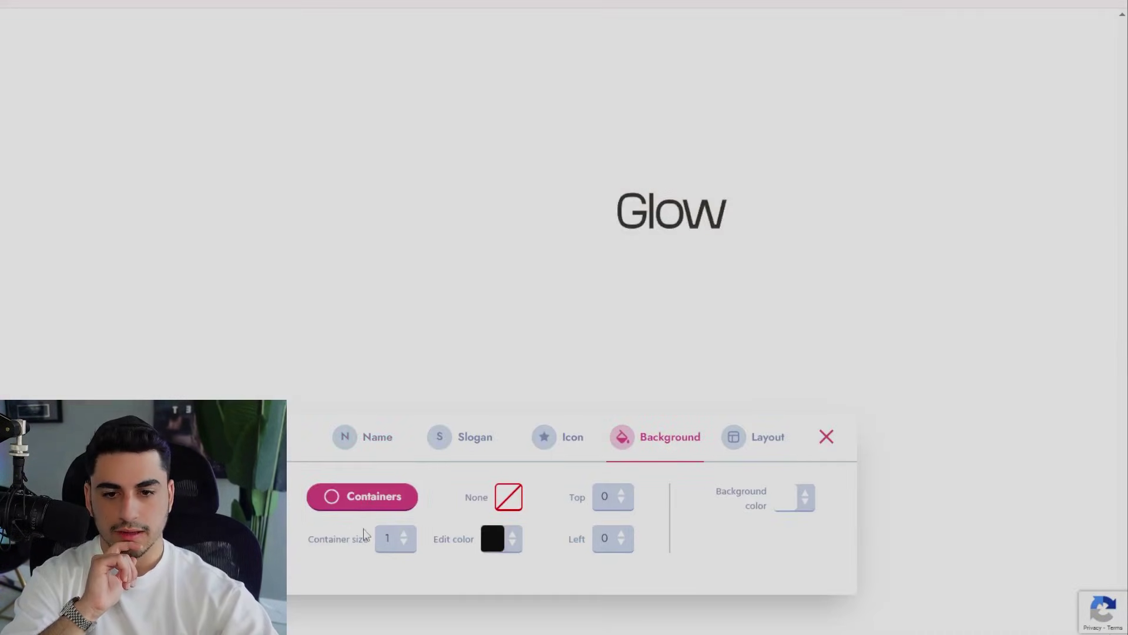
click(378, 438)
click(411, 548)
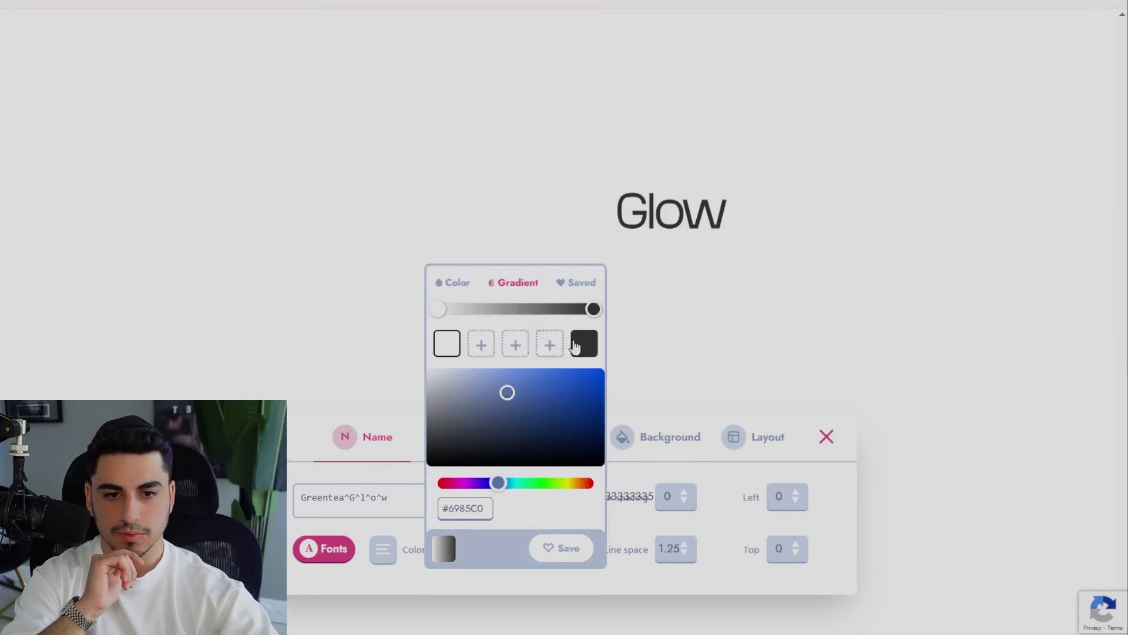
click(670, 359)
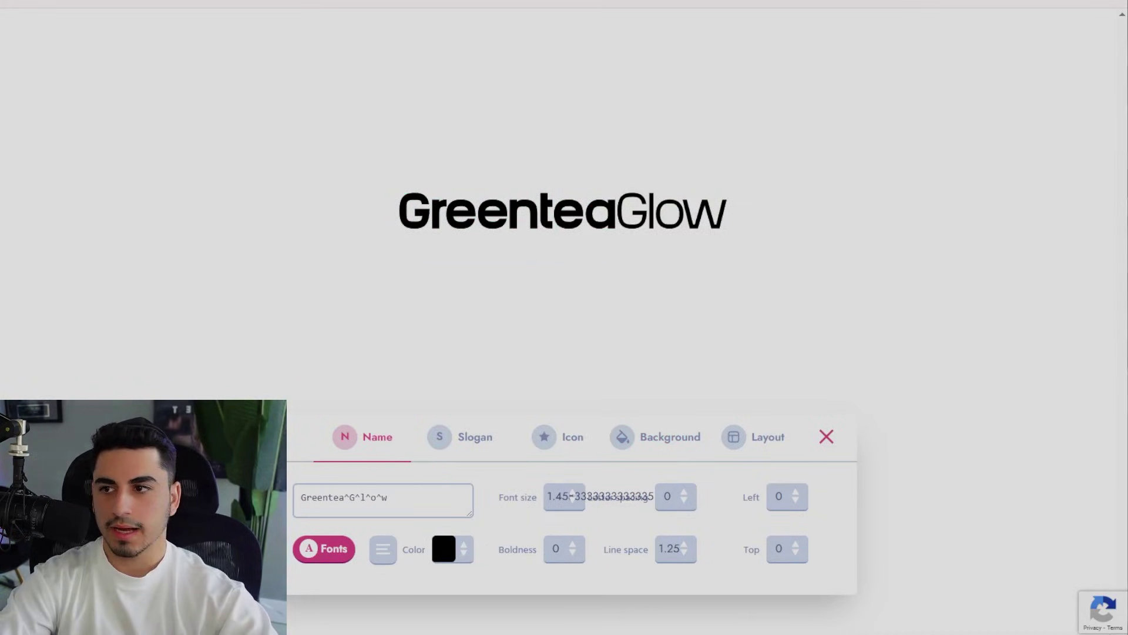
Capture the GreenteaGlow logo with the Snipping Tool and save the snip as an image.
click(397, 178)
click(344, 81)
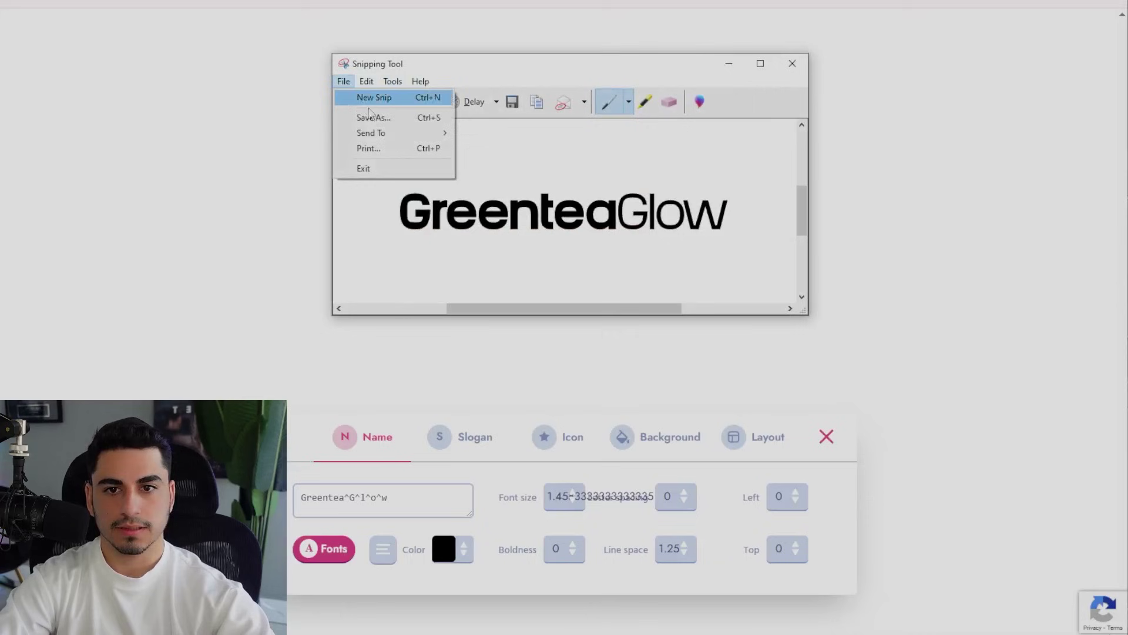
click(792, 64)
click(792, 64)
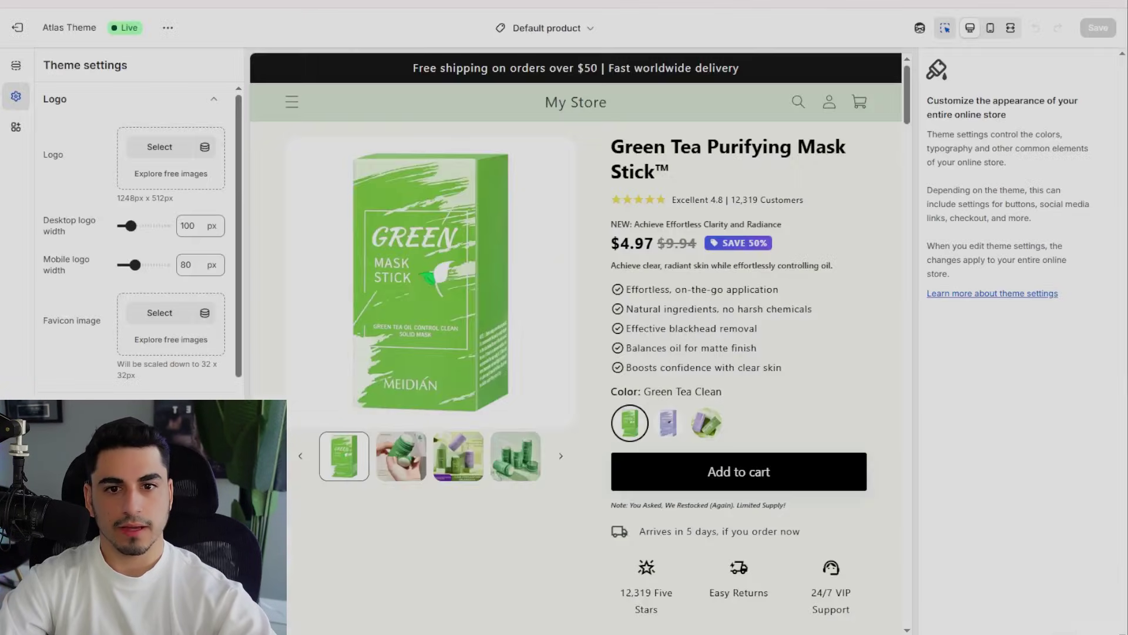
Upload the saved GreenteaGlow logo image and set it as the theme's logo.
click(158, 148)
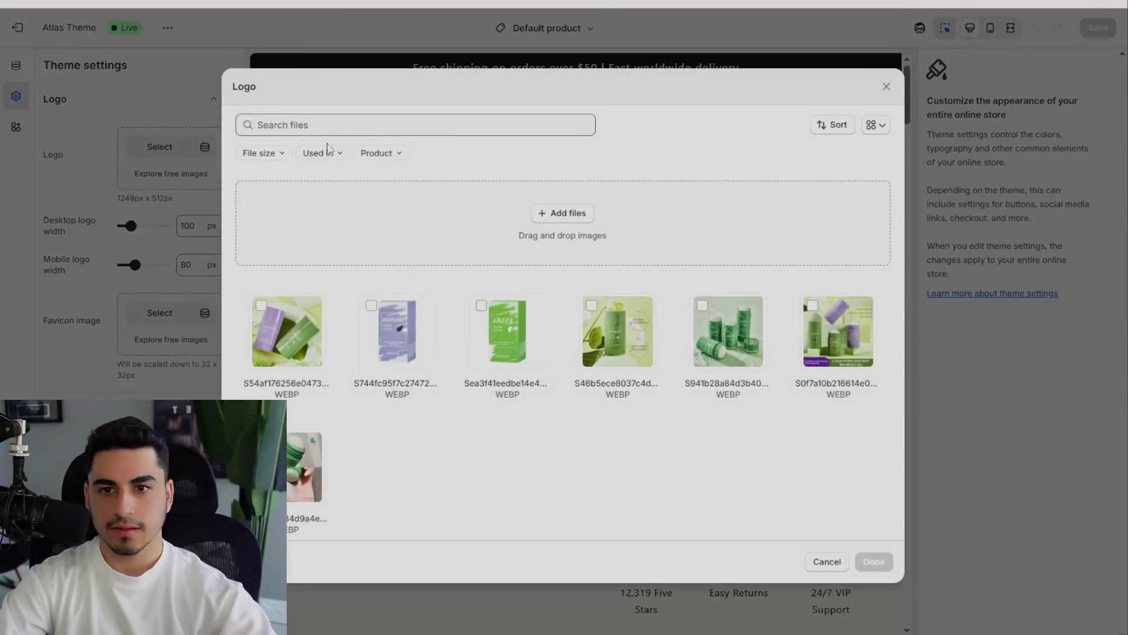
click(557, 213)
double_click(208, 37)
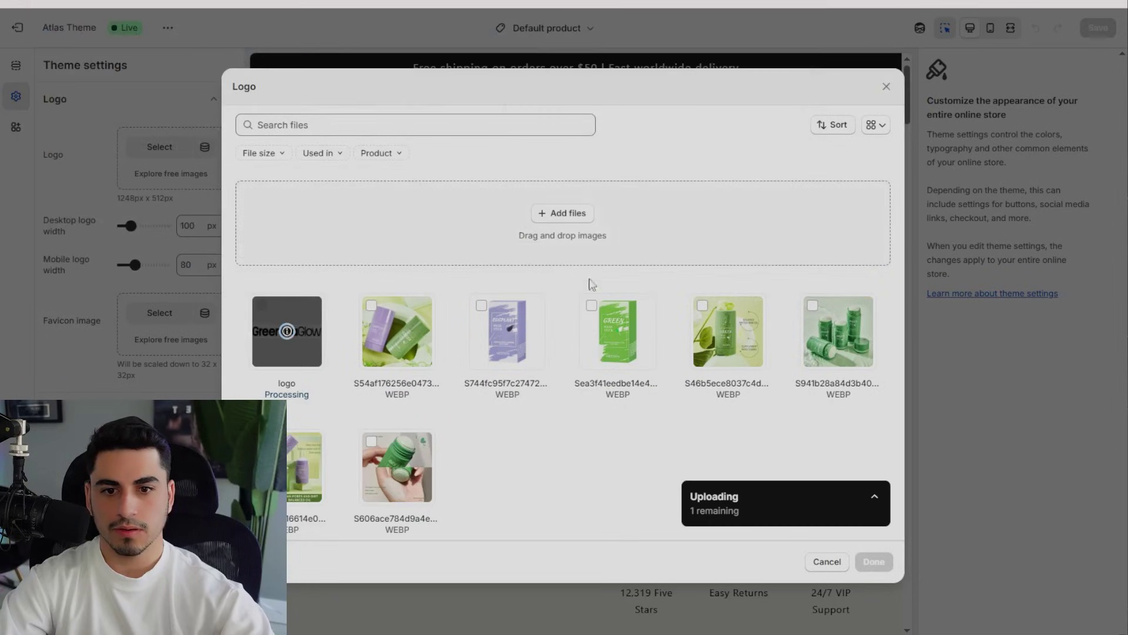
click(873, 562)
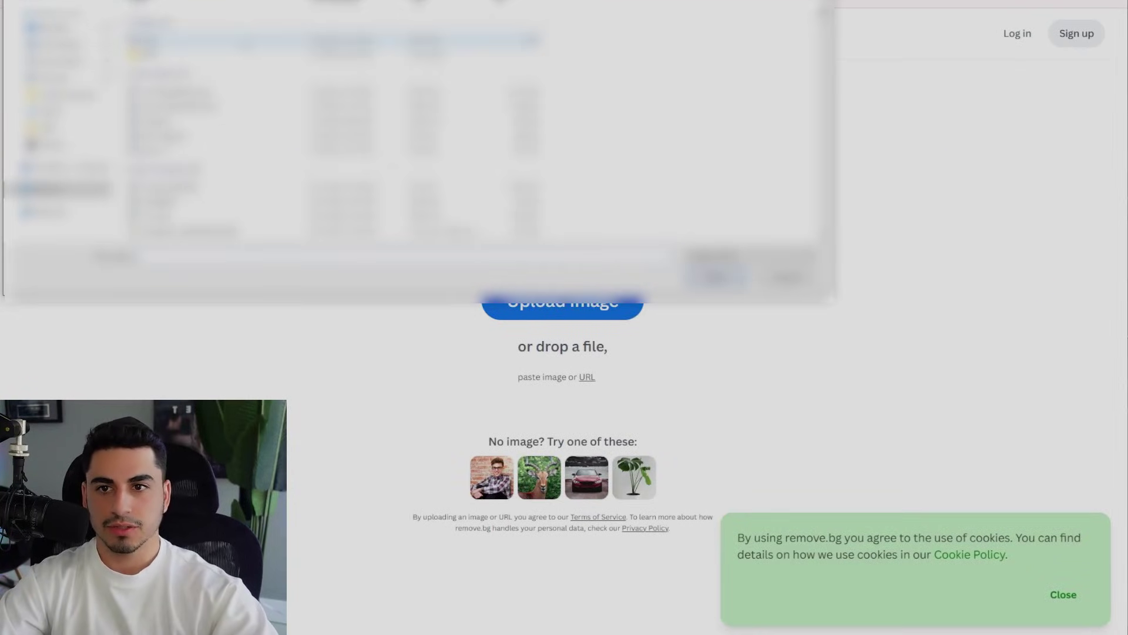
Switch to remove.bg, upload the GreenteaGlow logo to strip its background and download the transparent image.
double_click(245, 46)
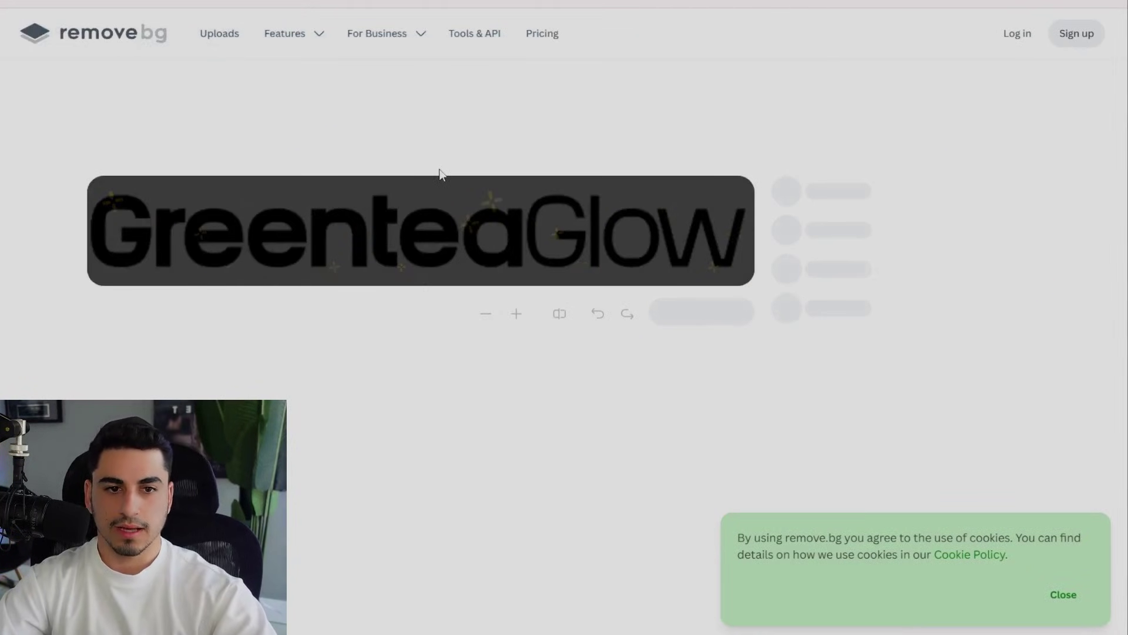
mouse_move(710, 309)
click(667, 228)
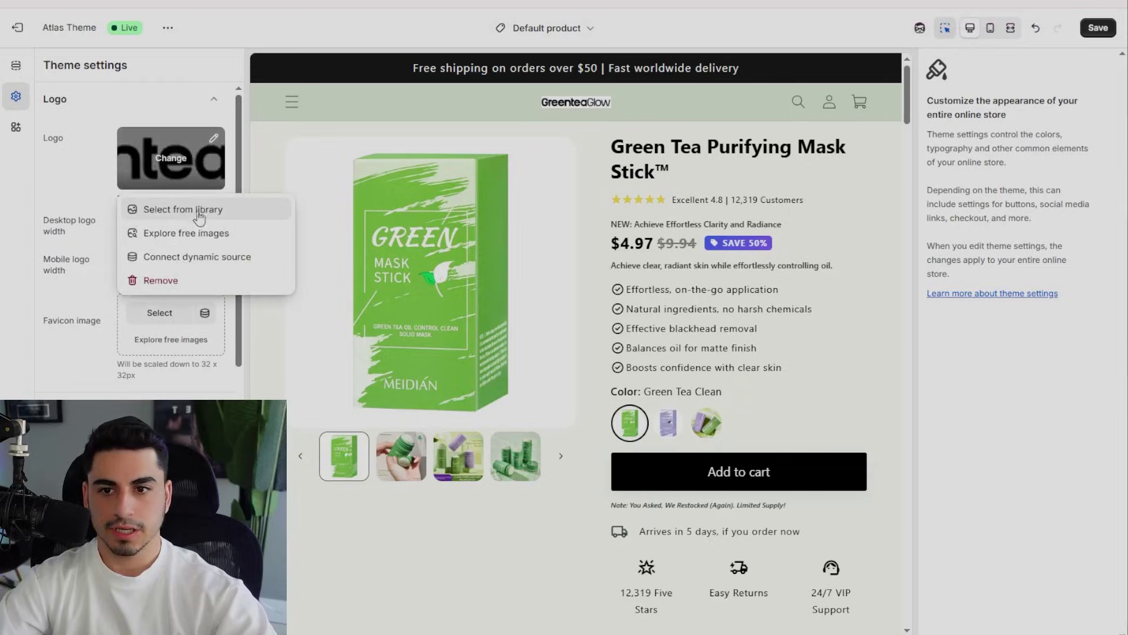
Replace the theme logo with the background-free version at 160 px desktop and 110 px mobile width, save and exit the editor.
key(Escape)
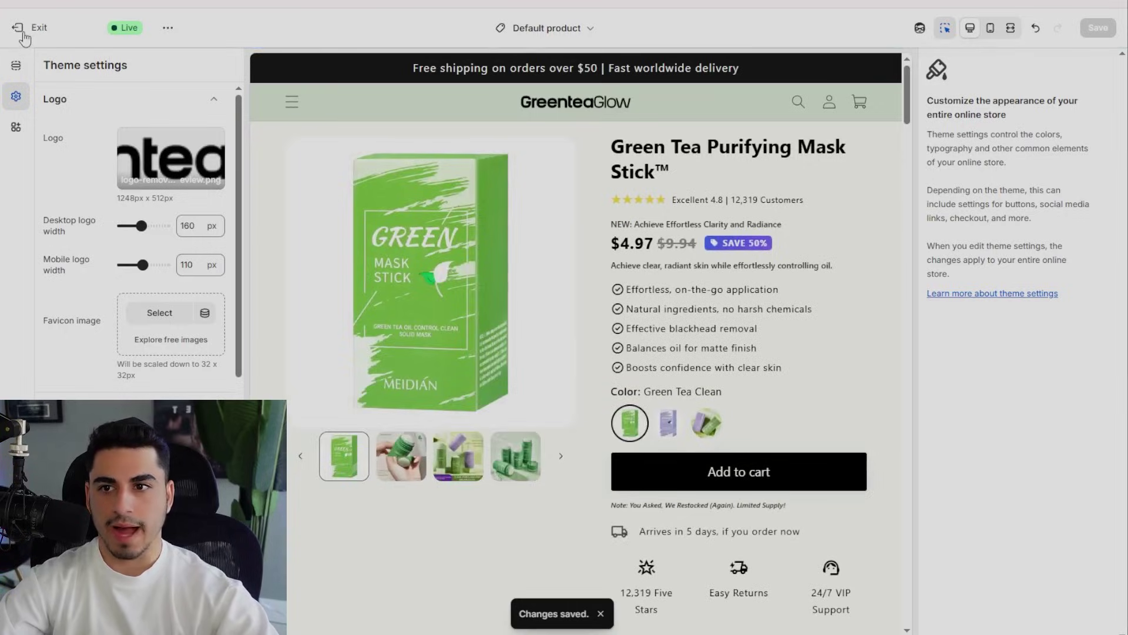
click(23, 31)
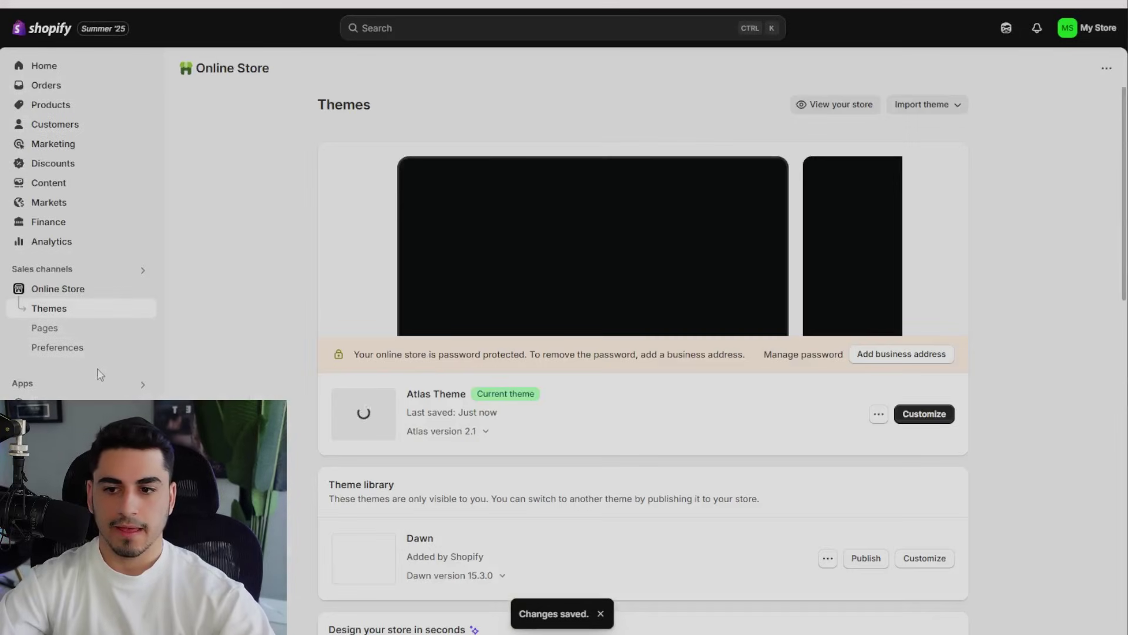
Open the Atlas: AI Store Builder app and look at its product page generator for the Atlas Theme.
click(35, 383)
click(415, 87)
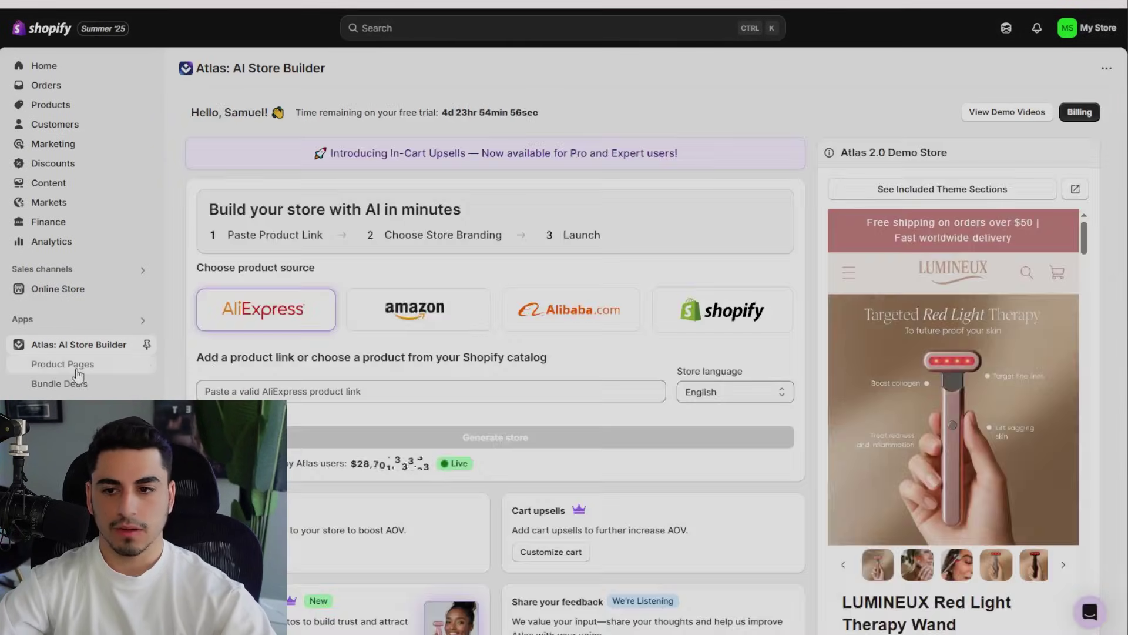
click(139, 370)
click(653, 243)
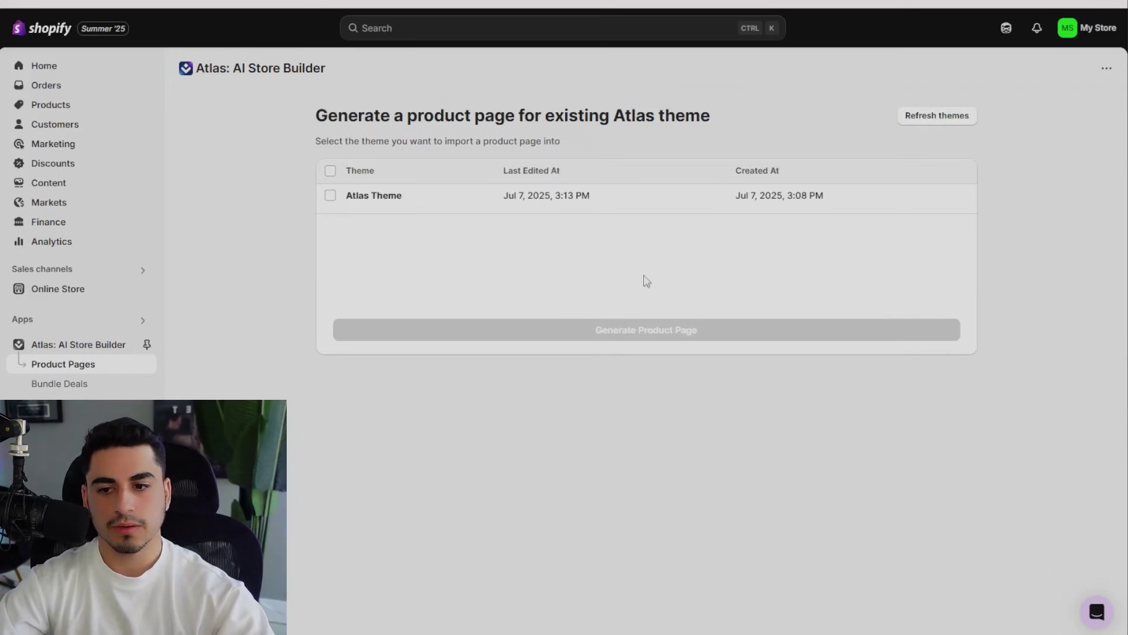
click(382, 197)
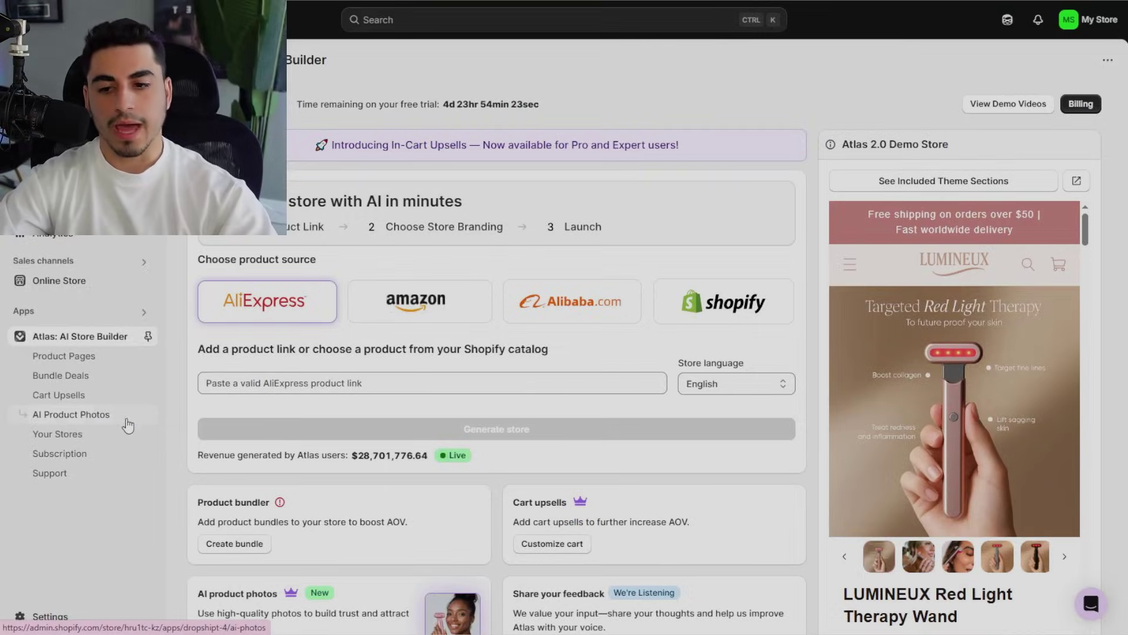
Start creating AI product photos in Atlas and go through the tutorial to the photo selection for training a model.
click(127, 422)
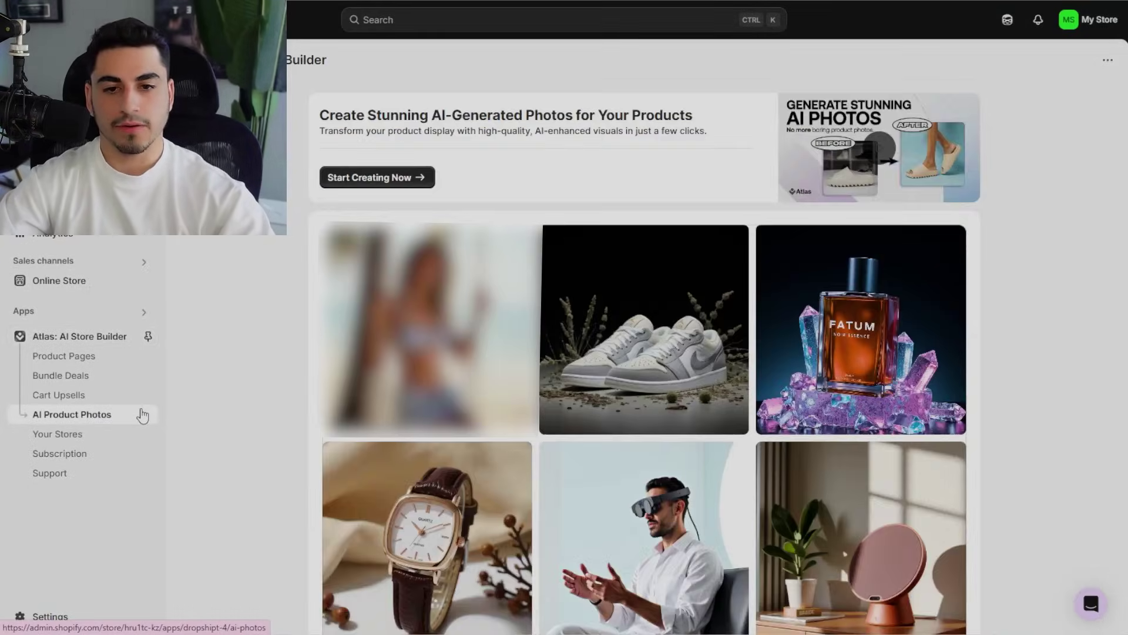
click(369, 183)
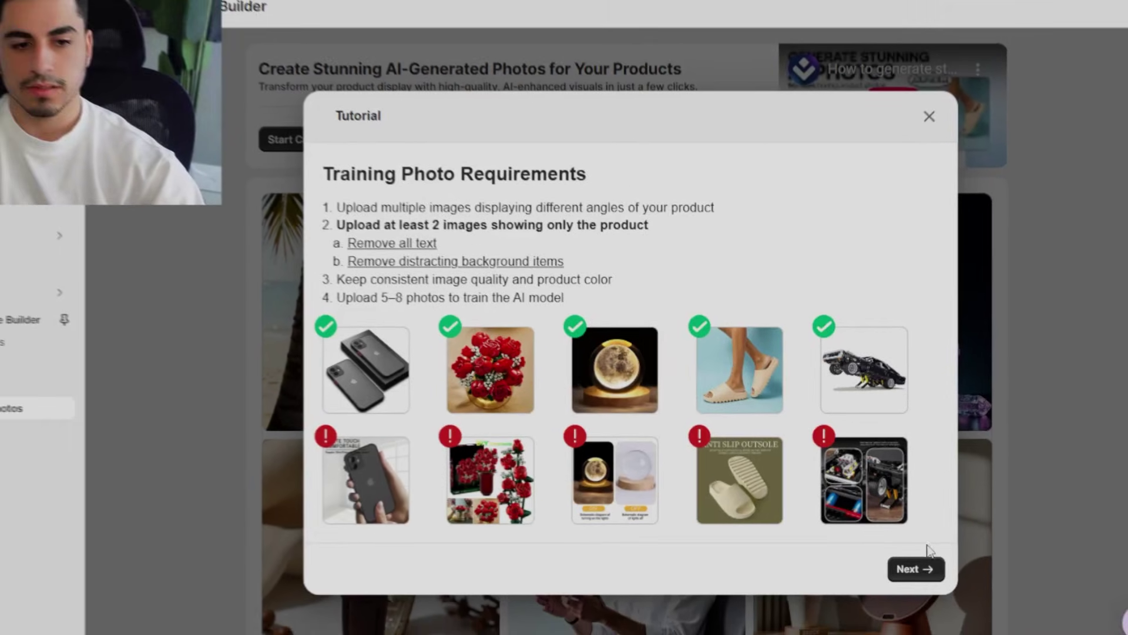
click(930, 581)
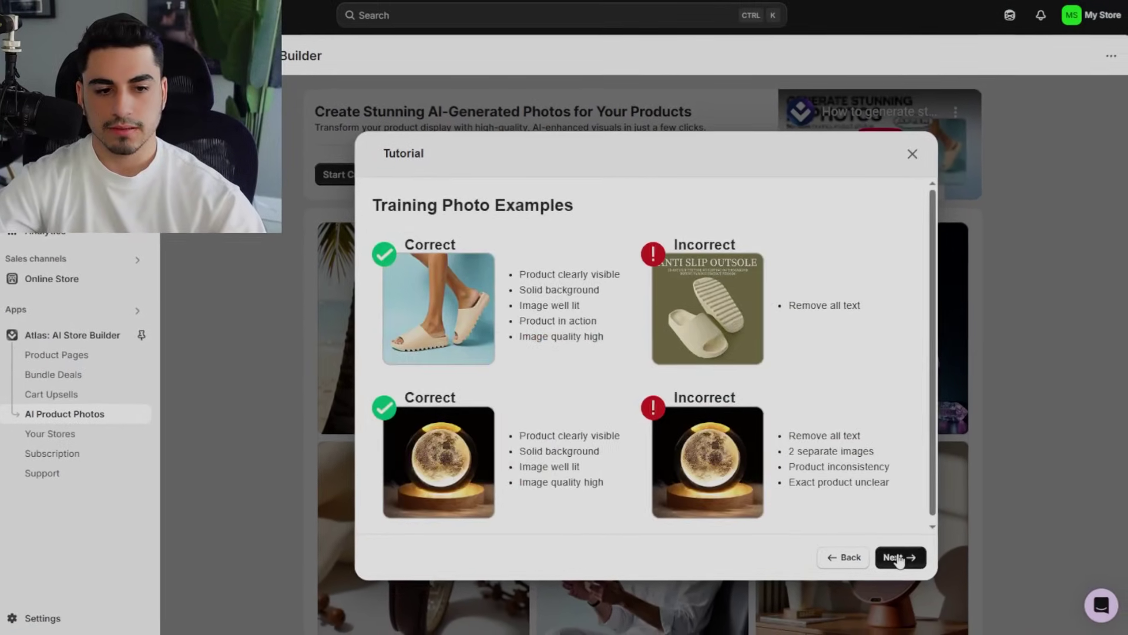
click(903, 561)
click(903, 562)
click(903, 558)
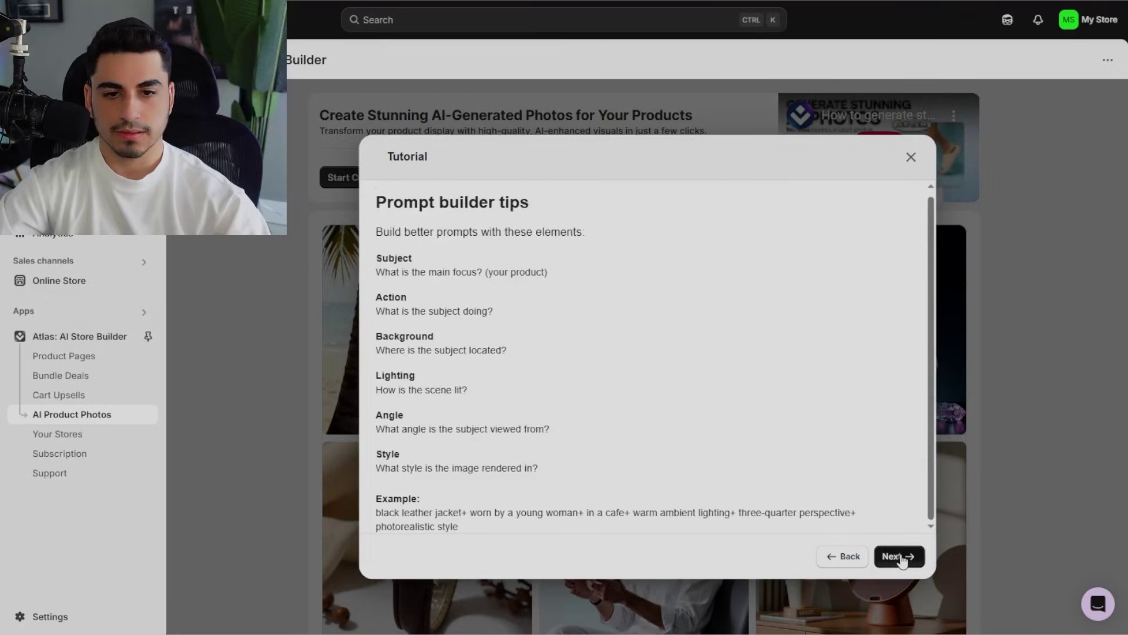
click(903, 557)
click(903, 556)
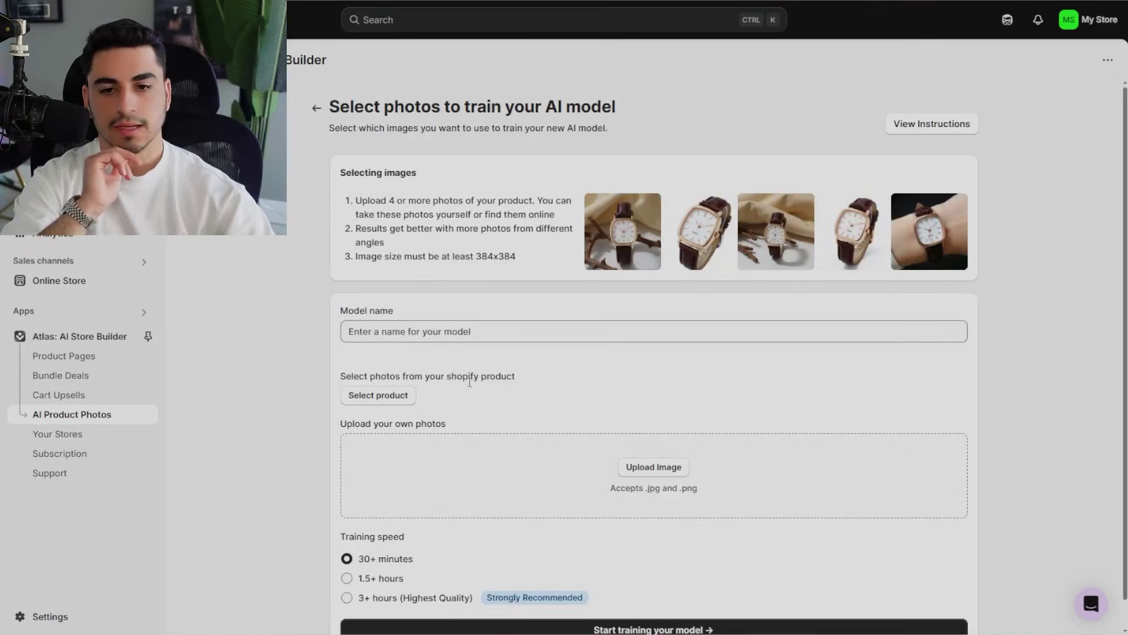
Load the Green Tea Purifying Mask Stick™ photos, name the model "green tea product" and keep the 30+ minutes training speed.
click(410, 402)
click(467, 230)
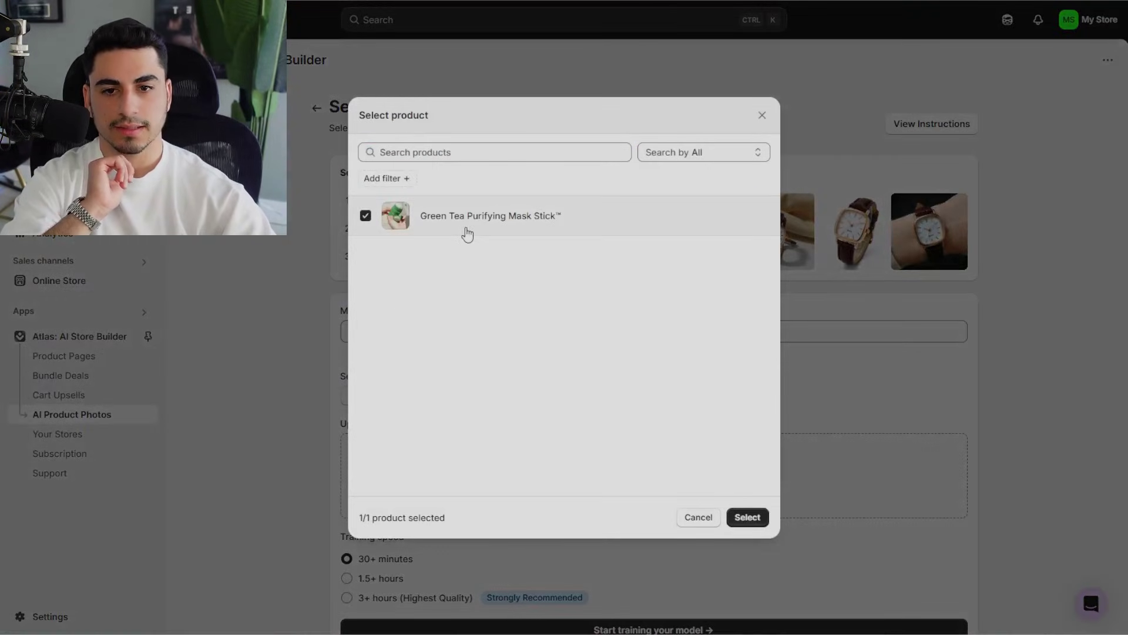
click(747, 517)
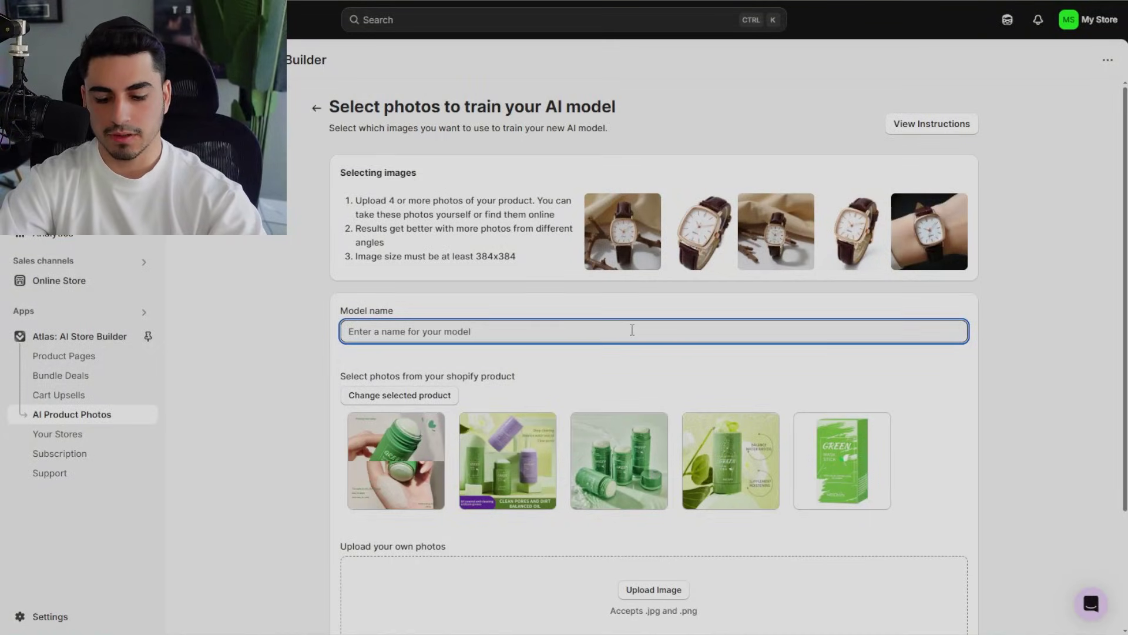
scroll(457, 504, down, 3)
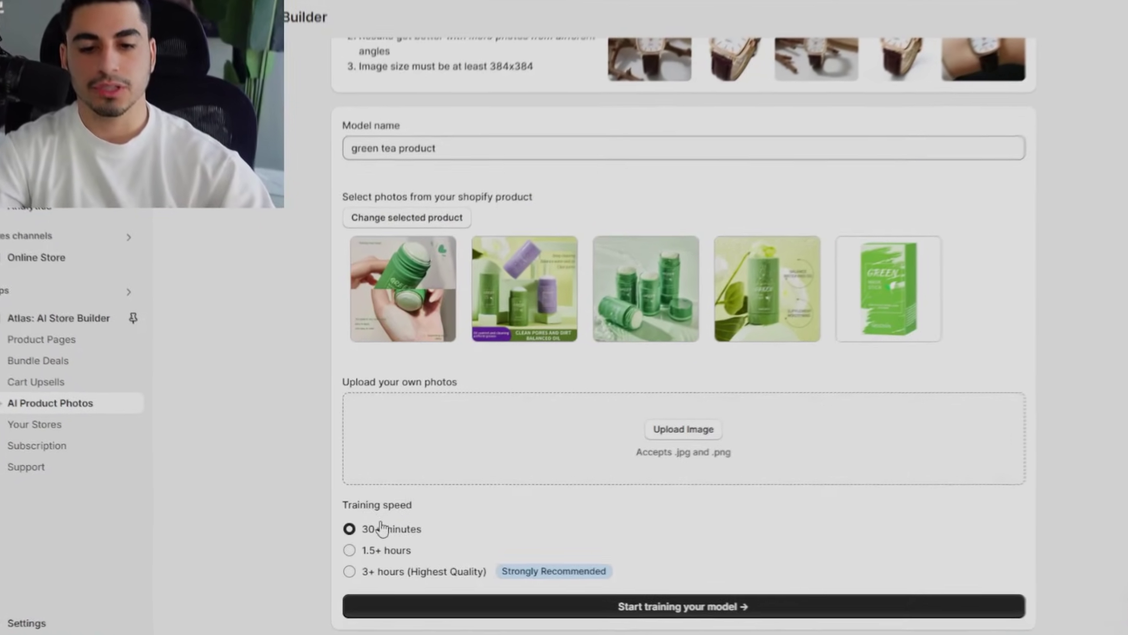
click(383, 529)
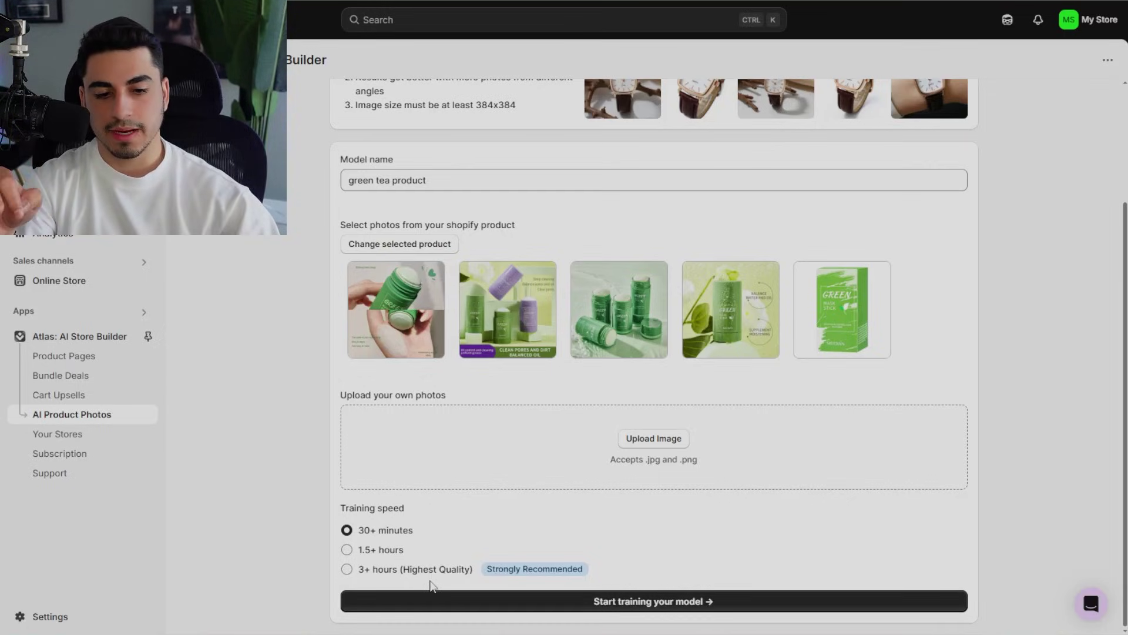
Select the first four product photos, leaving out the green box, and start training the model, approving the 15-credit charge.
scroll(432, 585, up, 3)
click(400, 470)
click(523, 479)
click(626, 479)
click(743, 493)
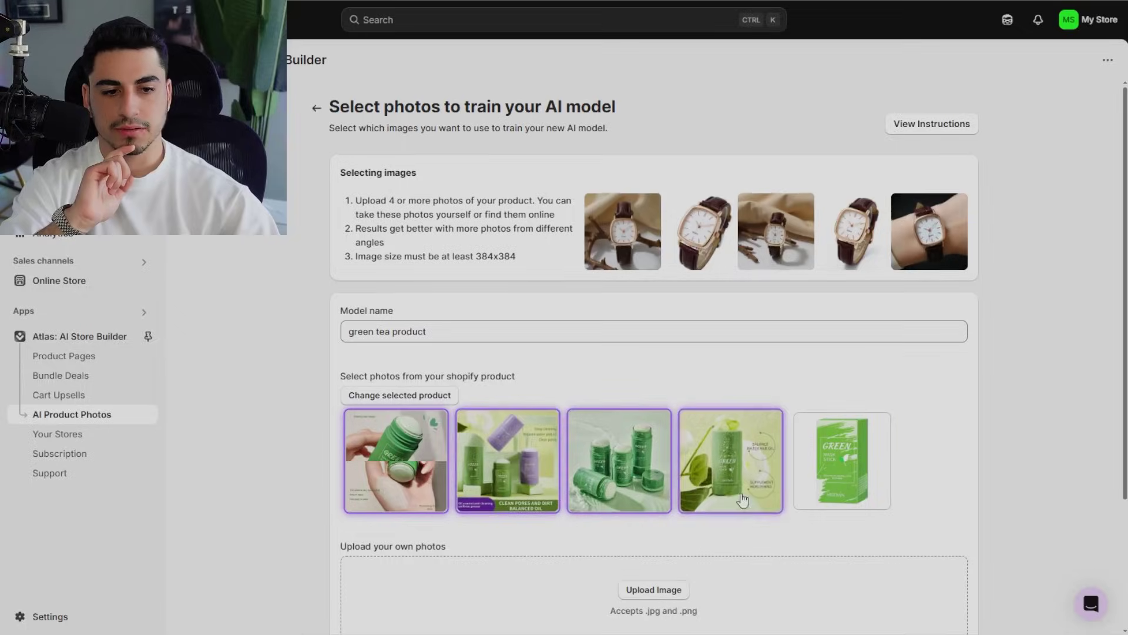
scroll(742, 499, down, 3)
click(657, 582)
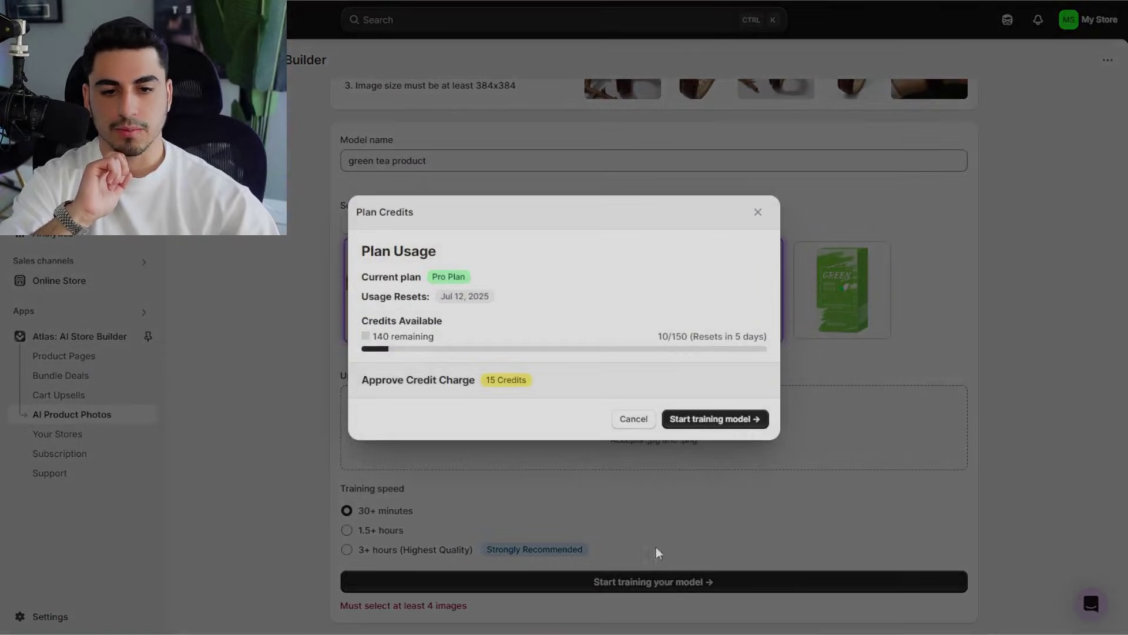
click(715, 418)
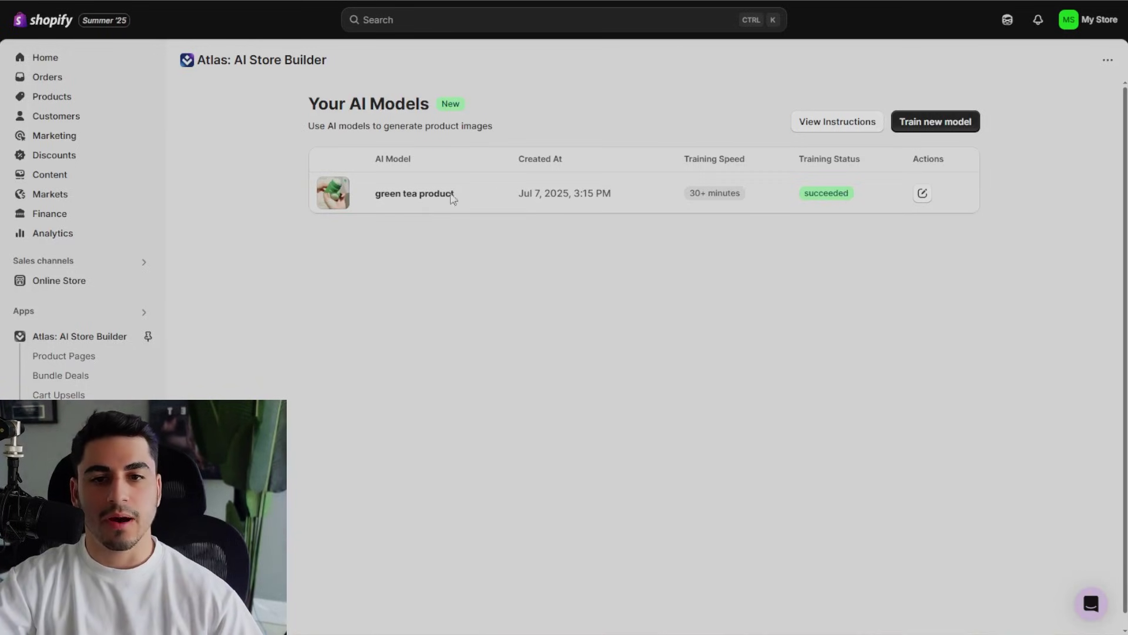
Open the trained green tea product model and generate images from the recommended AI prompt, approving the 4-credit charge.
click(922, 192)
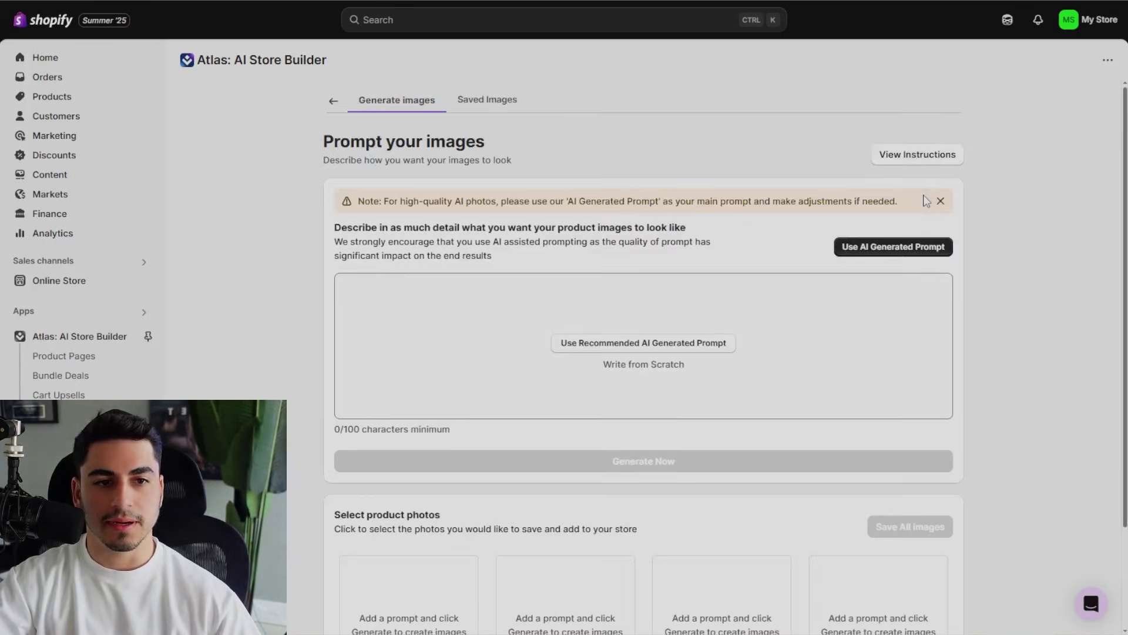
scroll(671, 285, down, 2)
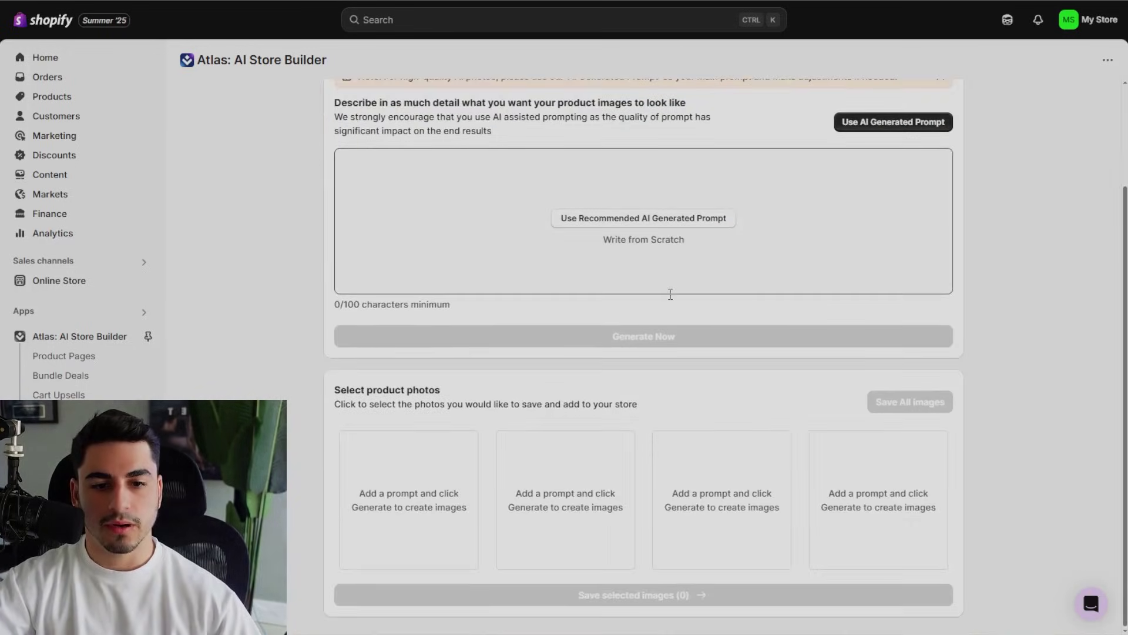
click(674, 220)
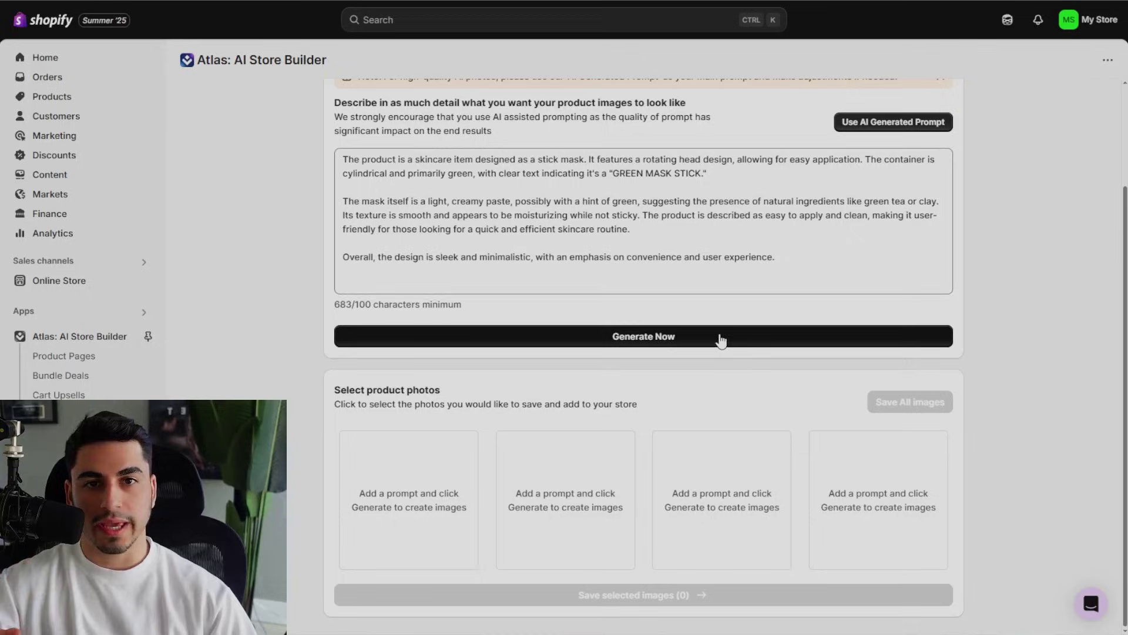
click(816, 341)
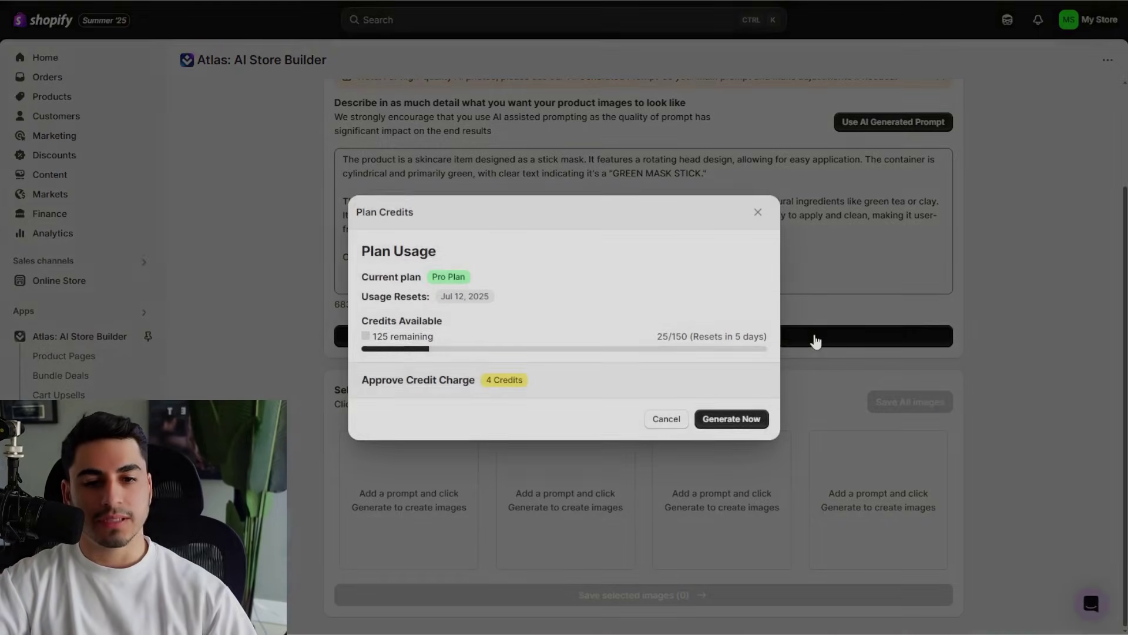
click(728, 419)
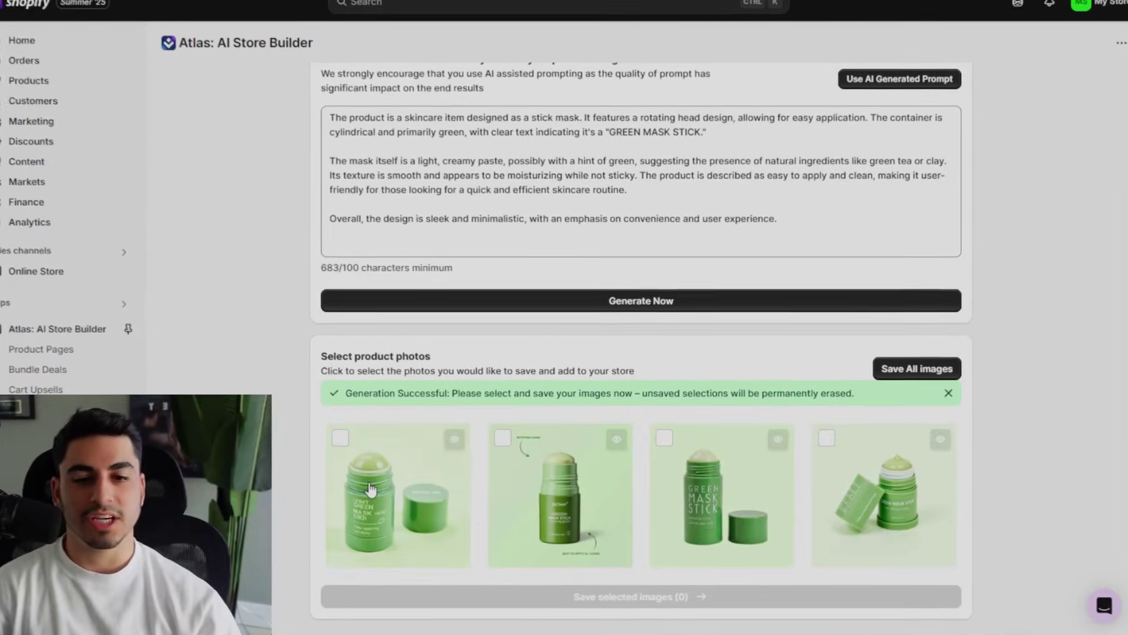
Save all four generated mask stick images.
click(406, 497)
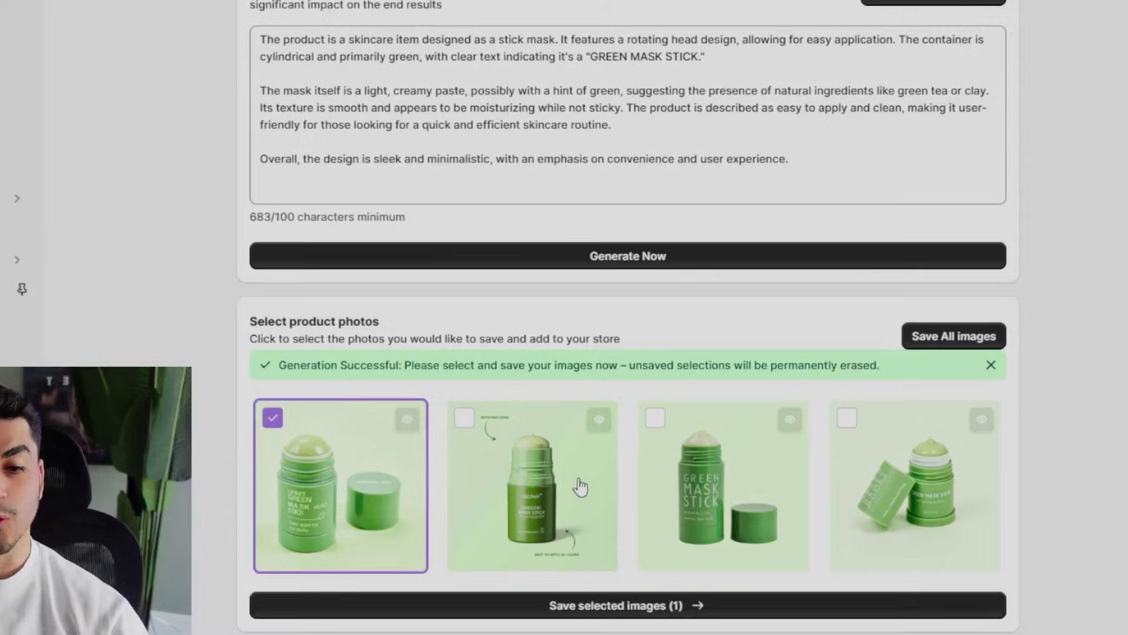
click(581, 487)
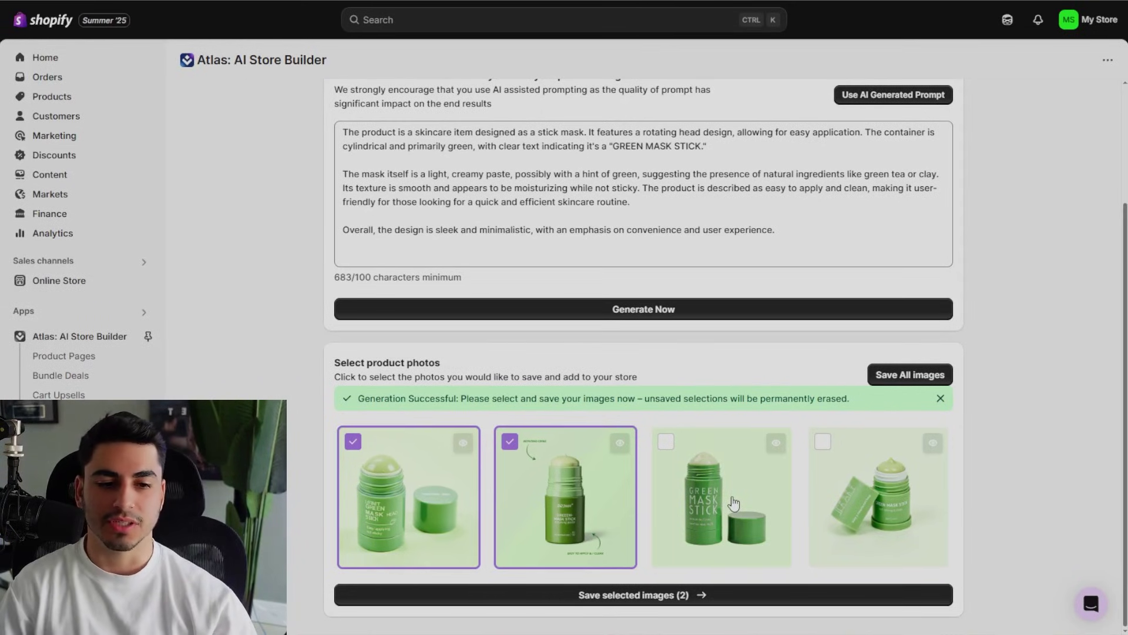
click(934, 383)
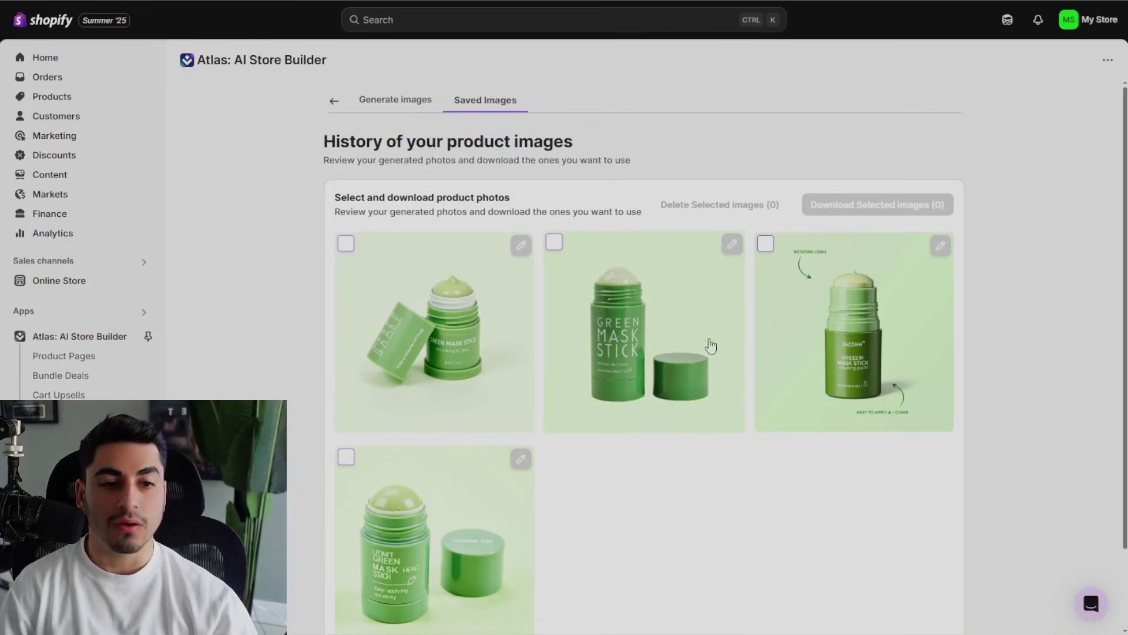
Download the three saved mask stick images without annotation arrows, allowing multiple file downloads.
scroll(764, 365, down, 1)
click(346, 173)
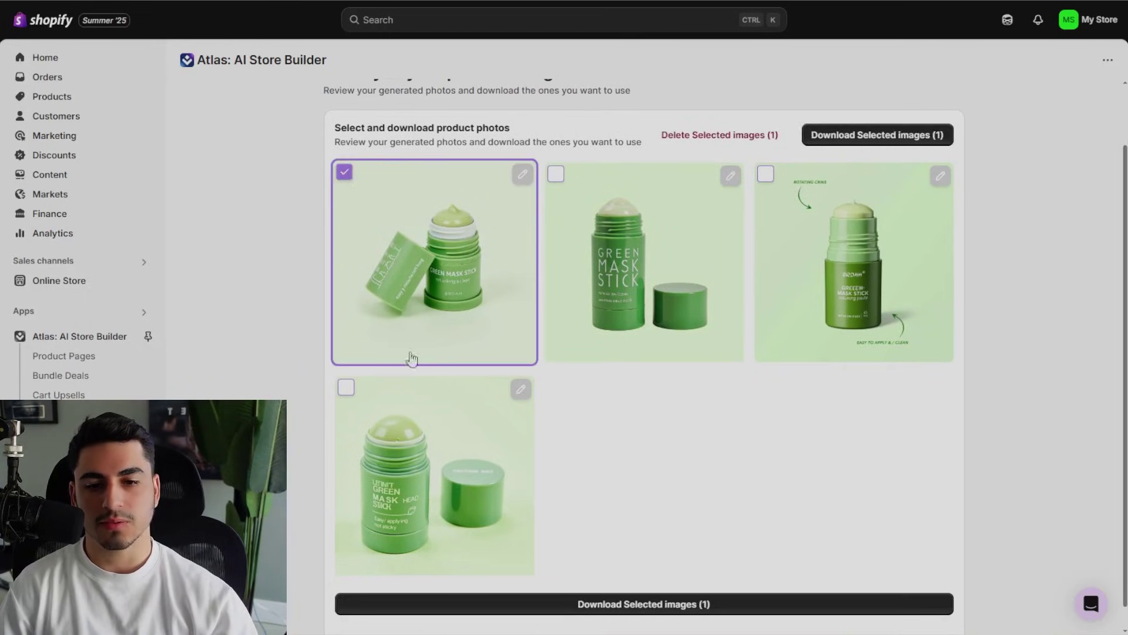
click(346, 387)
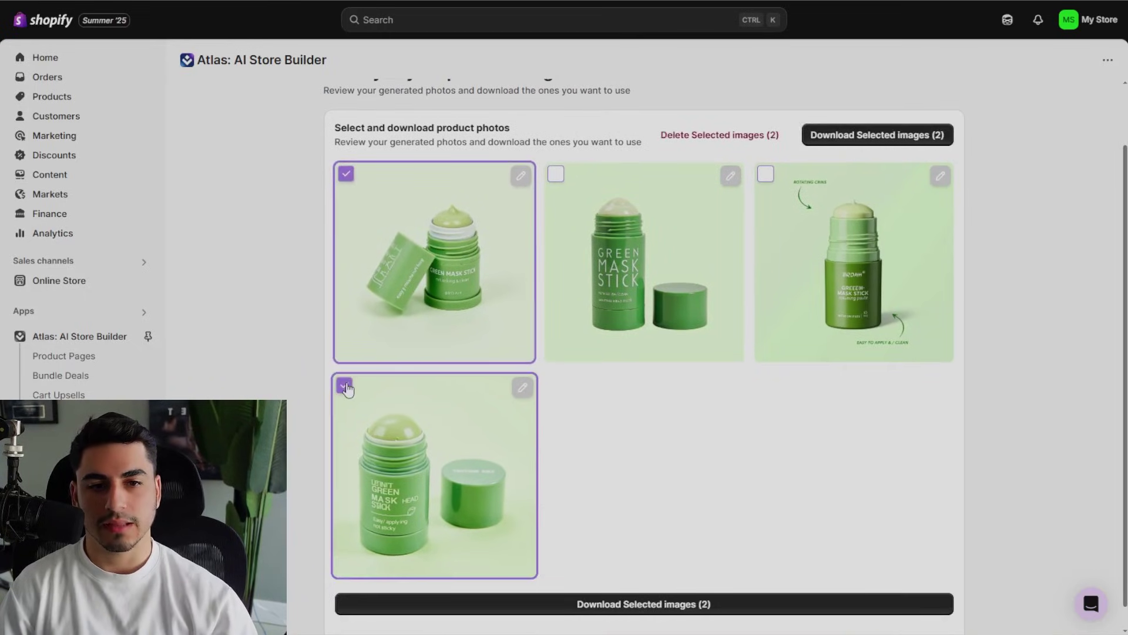
click(570, 179)
click(879, 135)
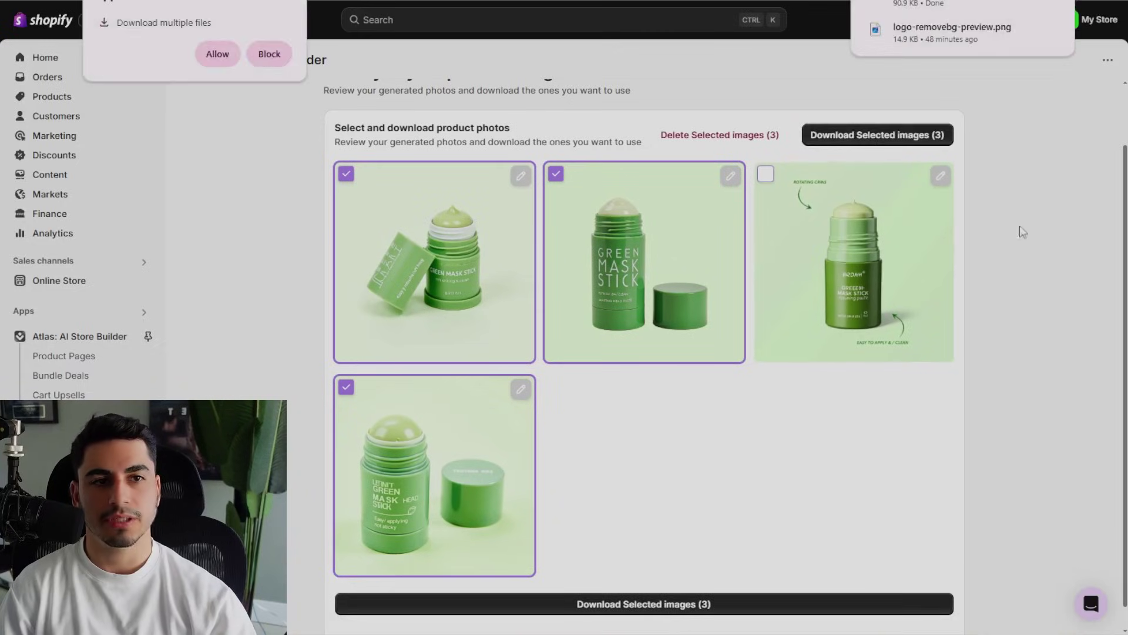
click(217, 54)
Add image_8516, image_8518 and image_8519 to the Green Tea Purifying Mask Stick's media and make image_8516 the main photo.
click(94, 99)
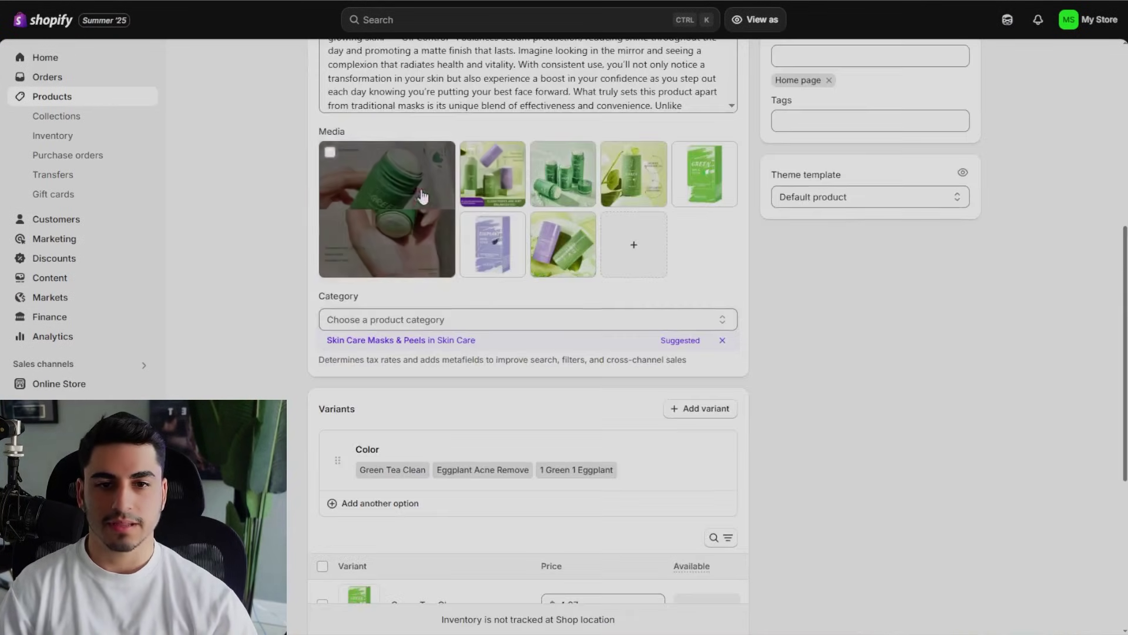
click(644, 241)
click(521, 213)
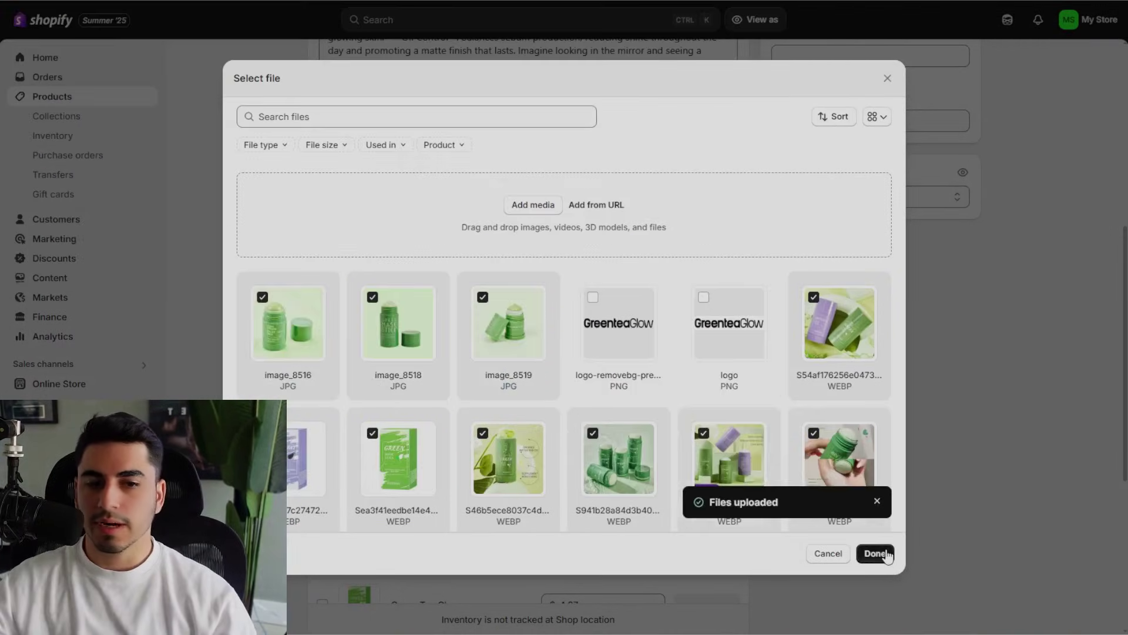
click(887, 555)
drag(634, 244, 446, 262)
Delete the product's Color option with all its variants and save the product, confirming the variant removal.
scroll(574, 327, up, 7)
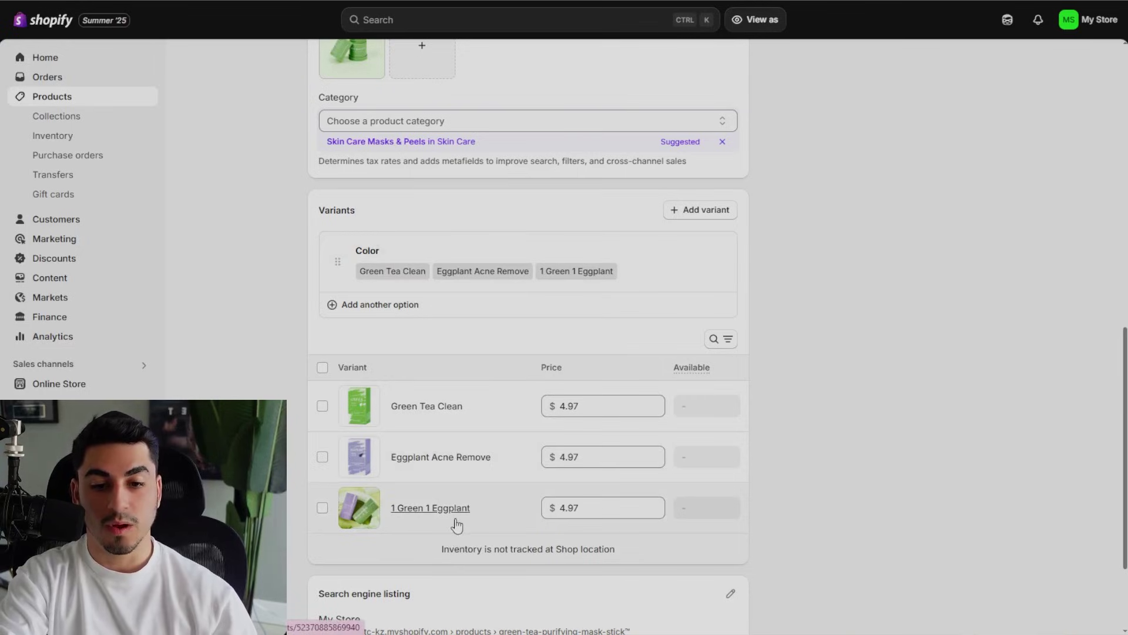
click(441, 256)
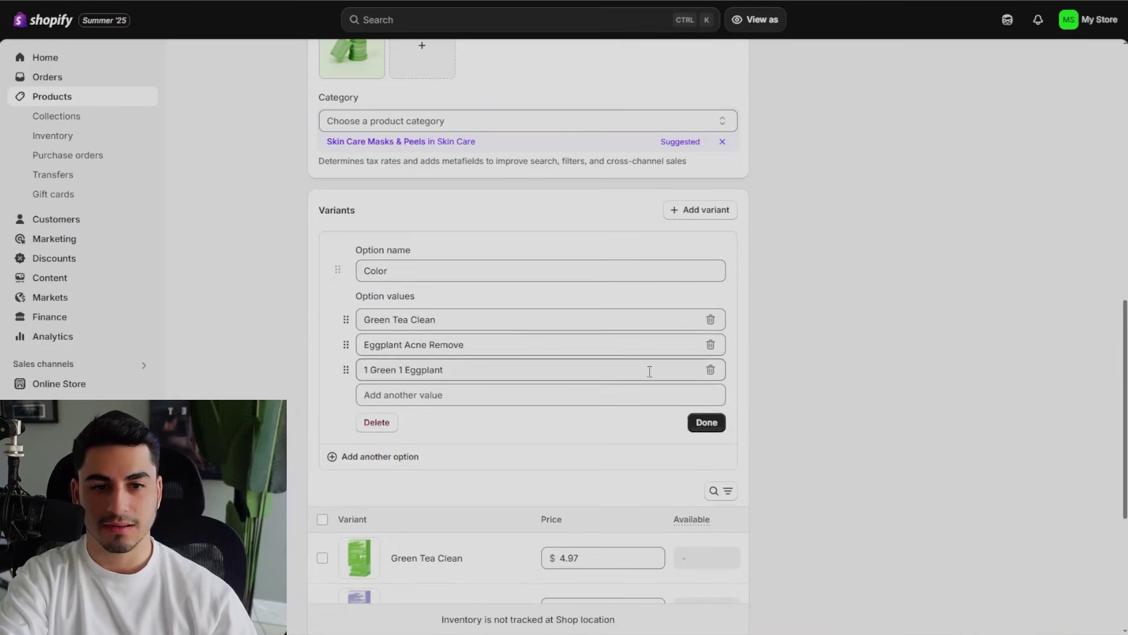
click(710, 345)
click(710, 345)
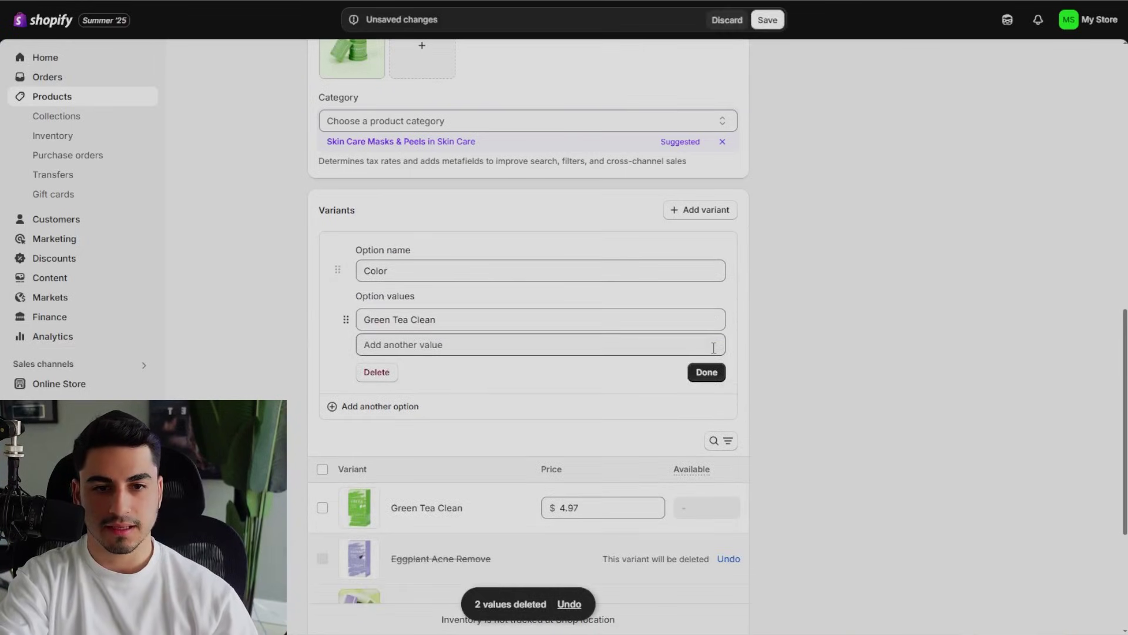
click(389, 372)
scroll(392, 376, up, 10)
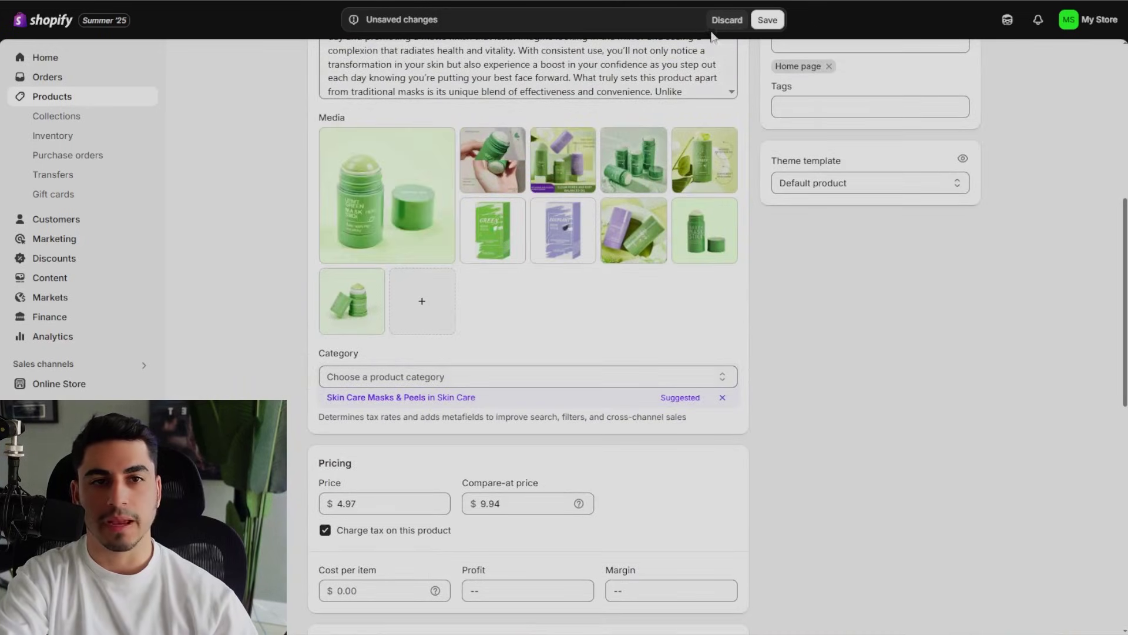
click(766, 22)
click(744, 353)
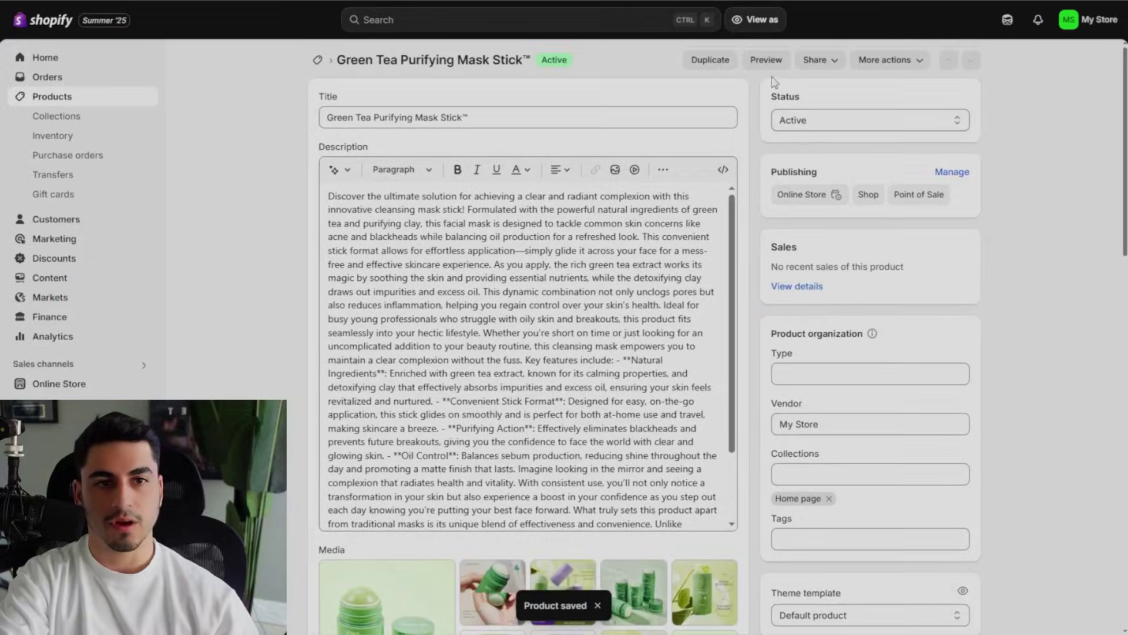
Preview the product page, and save the product with a price of $39.99 and a compare-at price of $79.99.
click(773, 67)
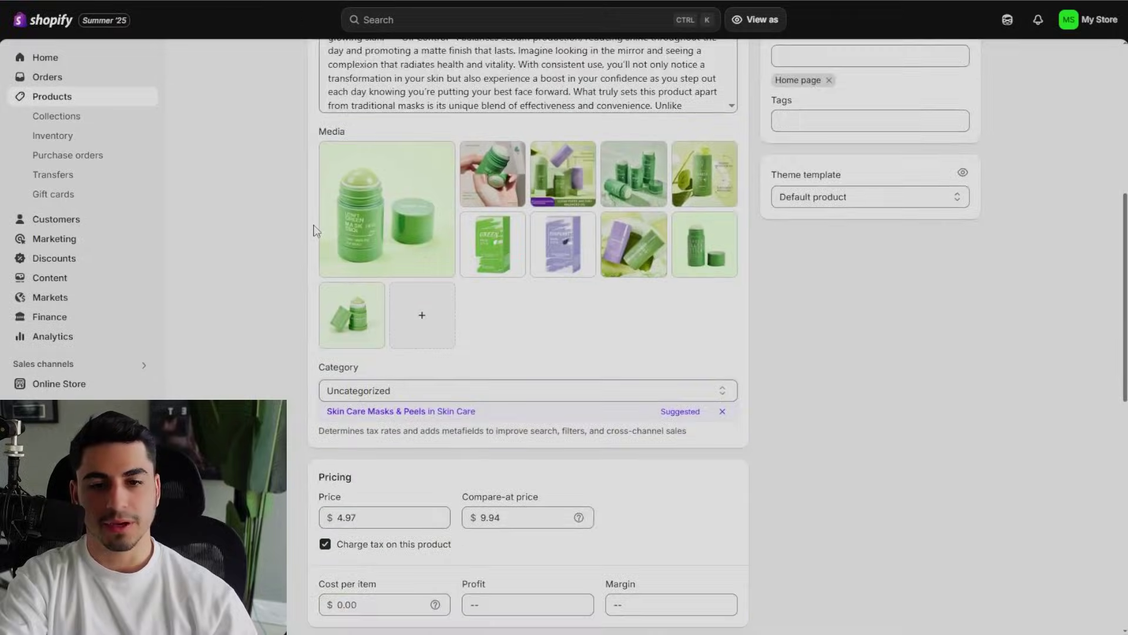
scroll(315, 230, down, 6)
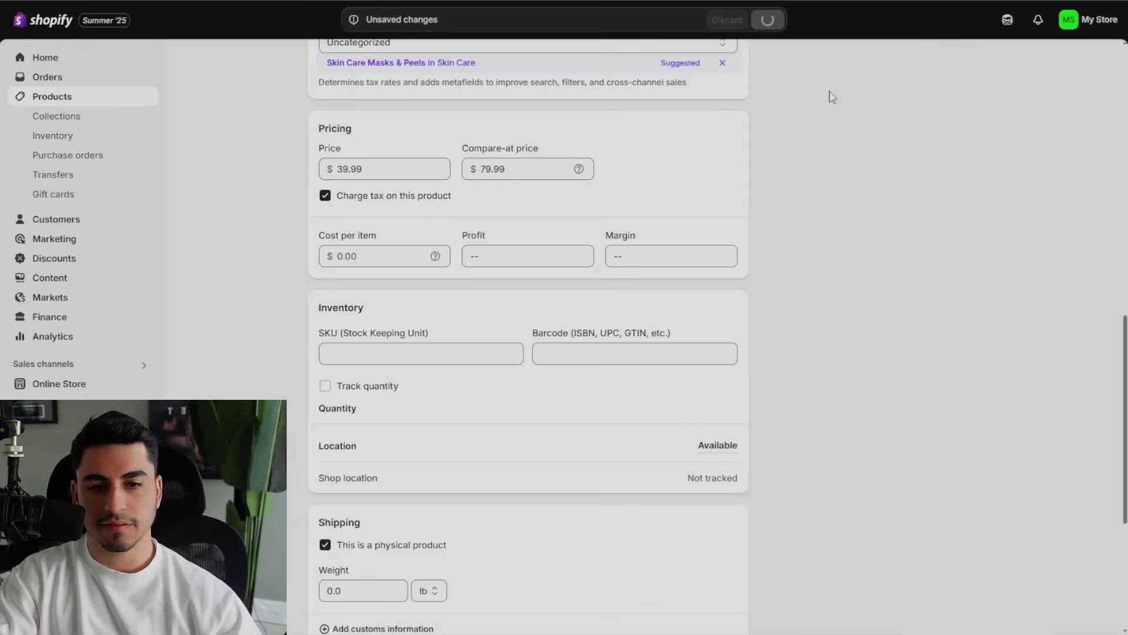
Open the Atlas AI Store Builder app and review the green tea product model in AI Product Photos.
click(502, 19)
text(apps)
click(502, 89)
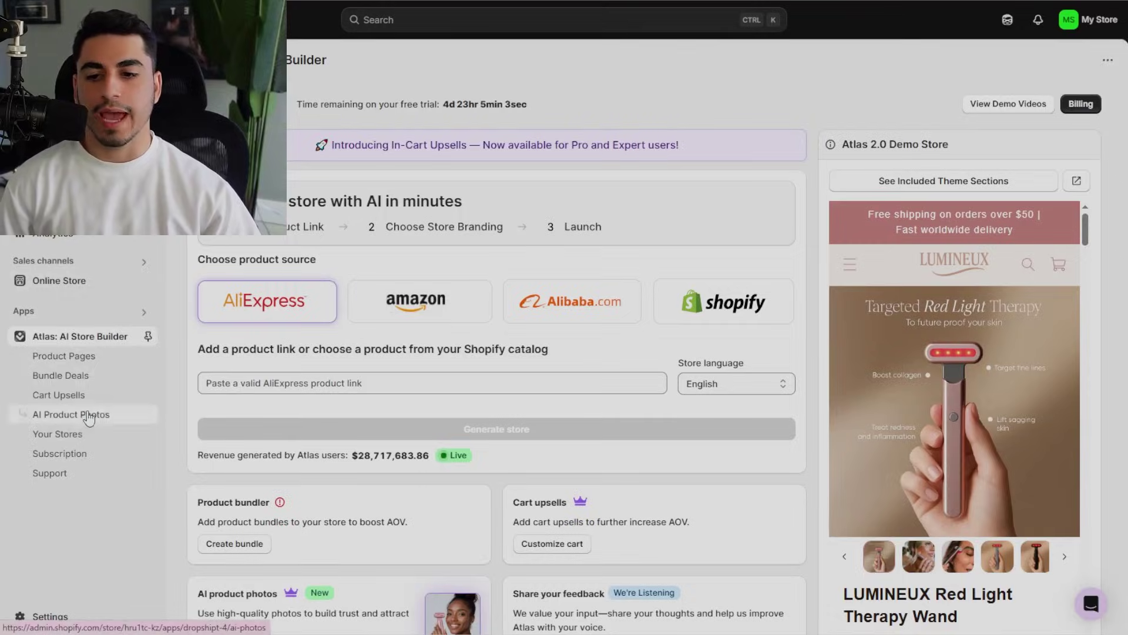
click(89, 414)
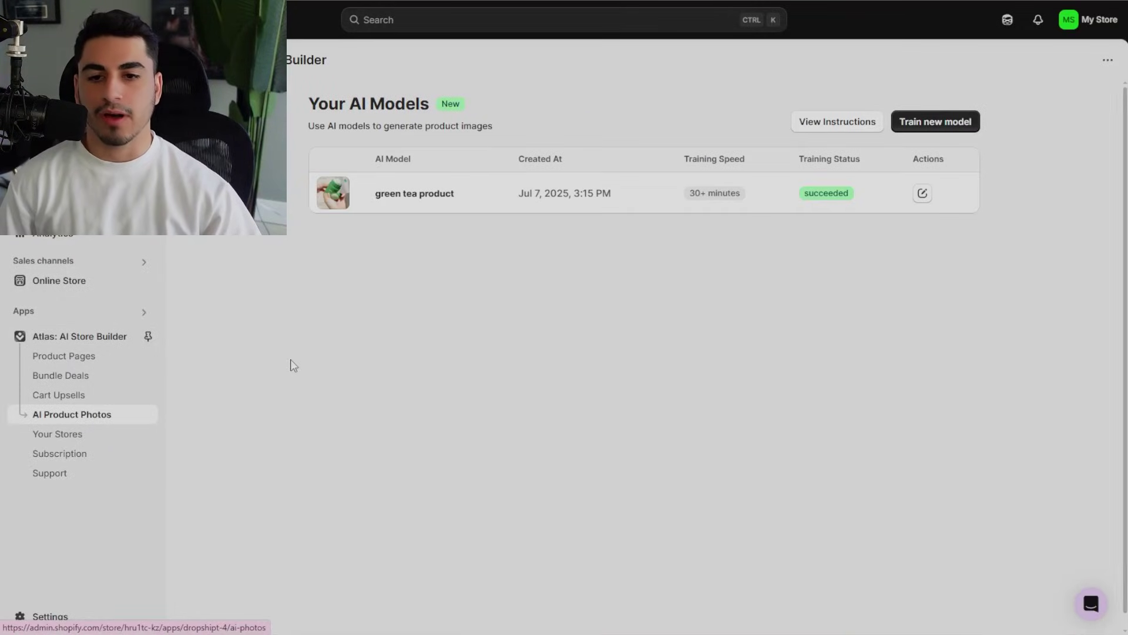
click(922, 194)
scroll(291, 434, down, 3)
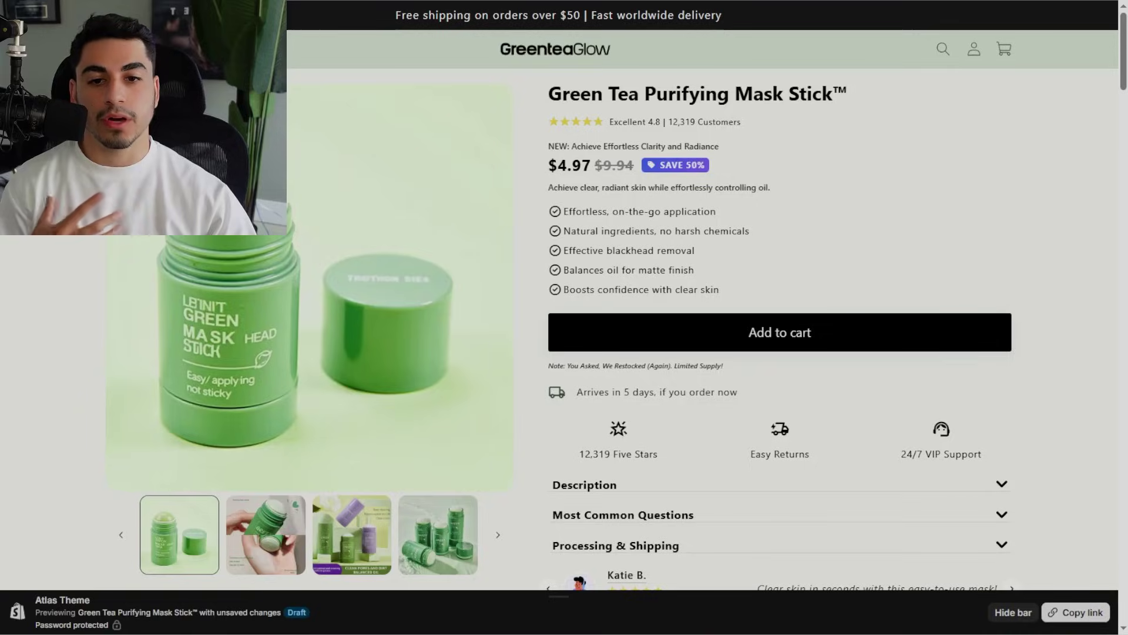
Check the gallery in the store preview, and remove the three photos showing purple packaging from the product's media.
click(262, 550)
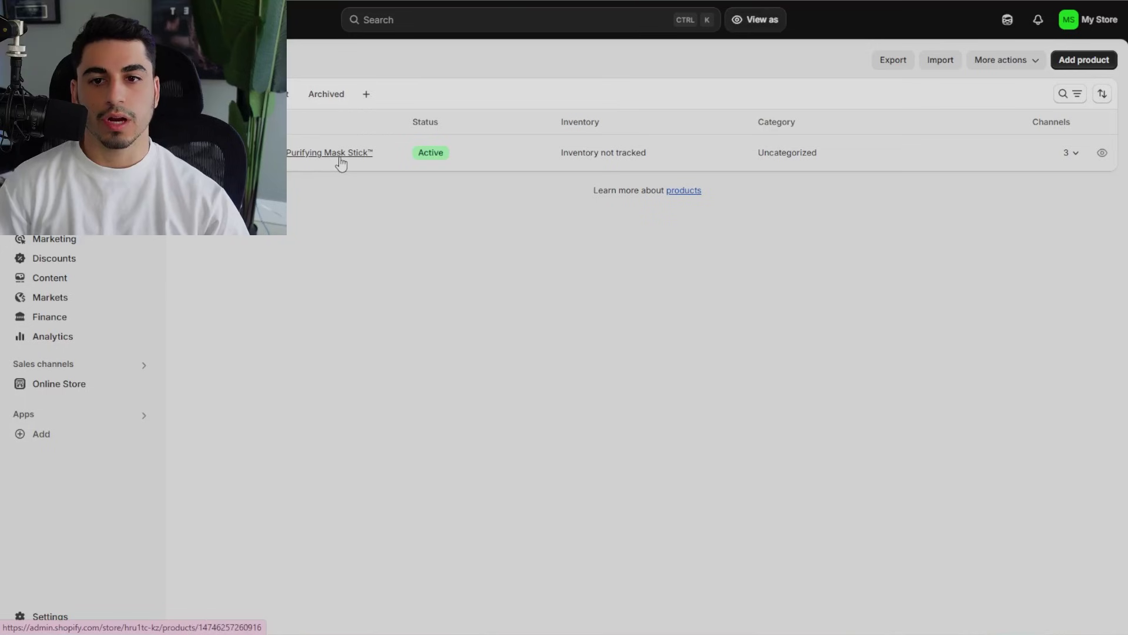
click(344, 165)
scroll(479, 314, down, 5)
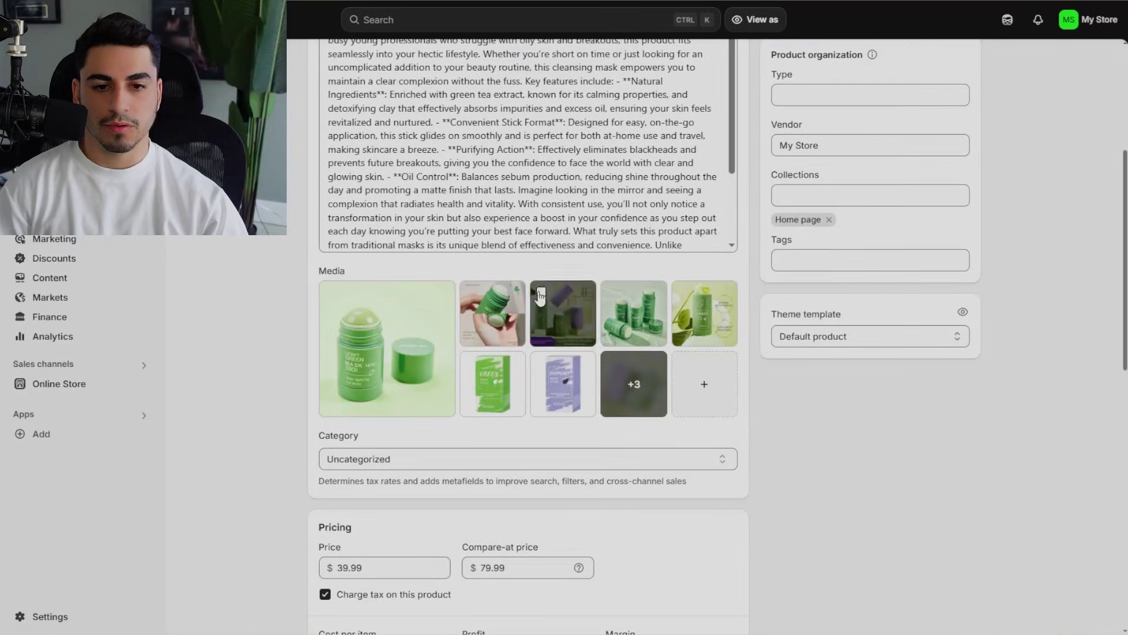
click(541, 292)
click(540, 362)
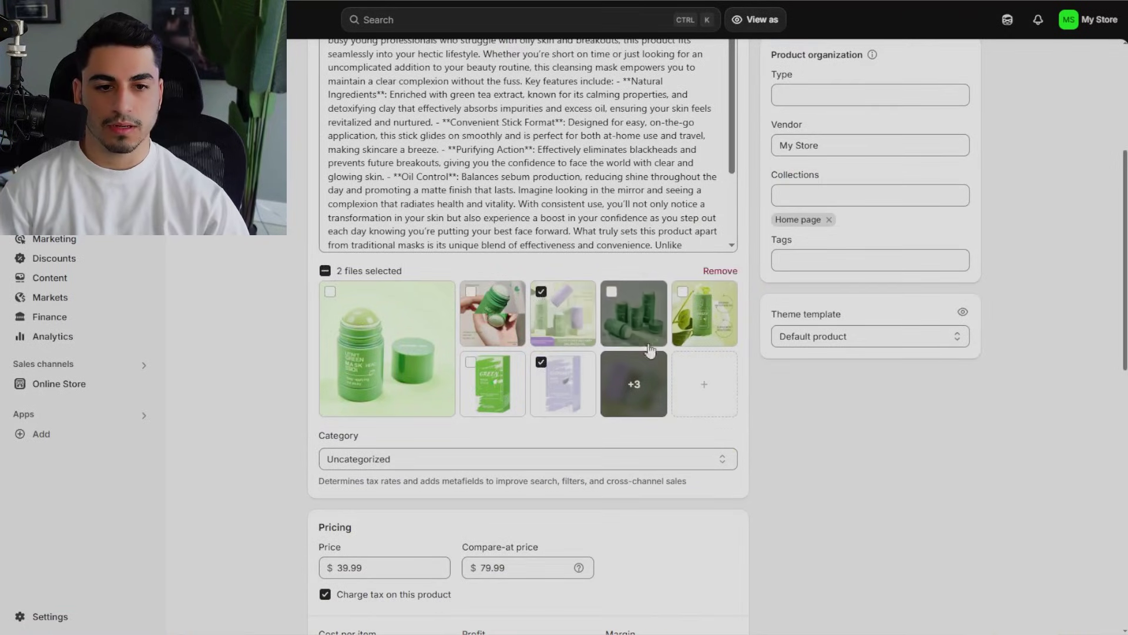
click(611, 362)
click(719, 271)
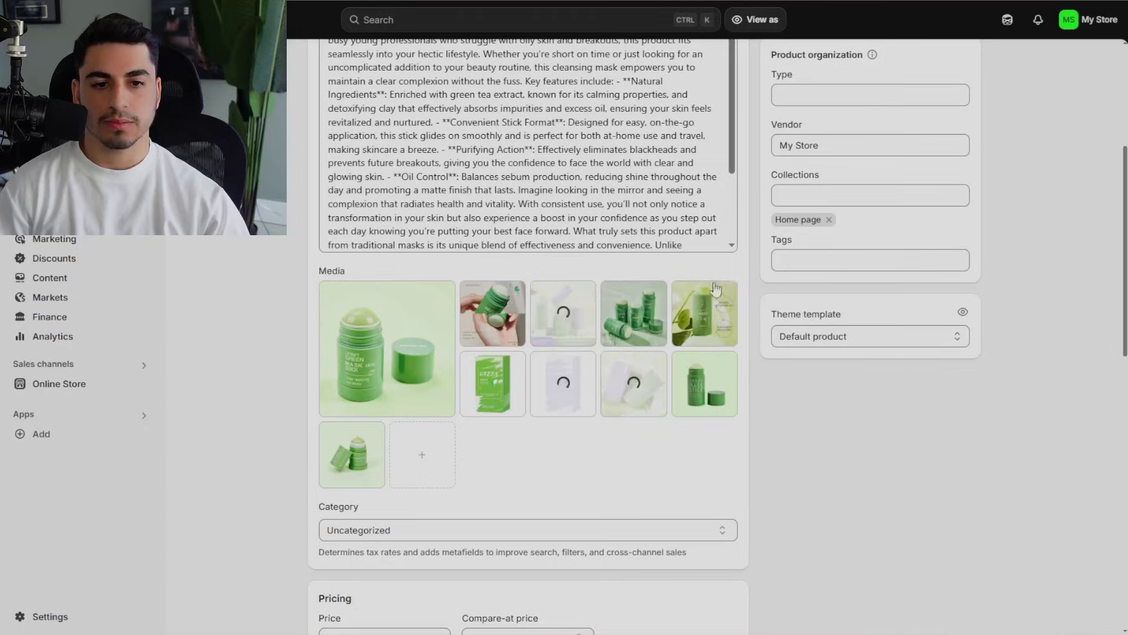
Open the current Atlas Theme for customization and load its Default product template.
scroll(238, 386, up, 4)
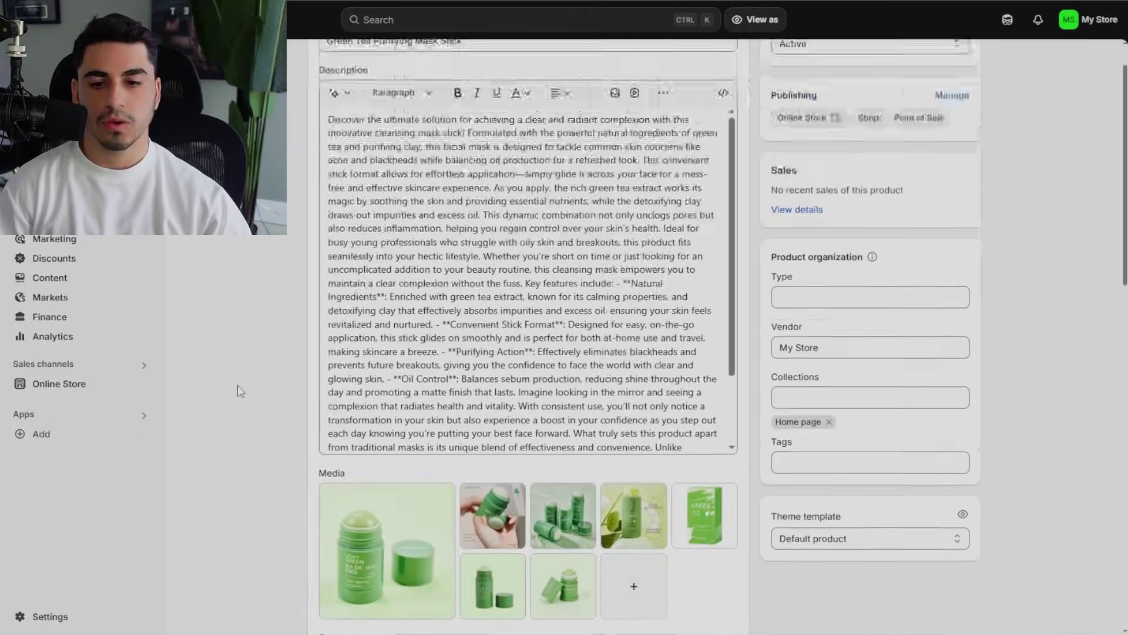
scroll(237, 386, down, 3)
click(59, 383)
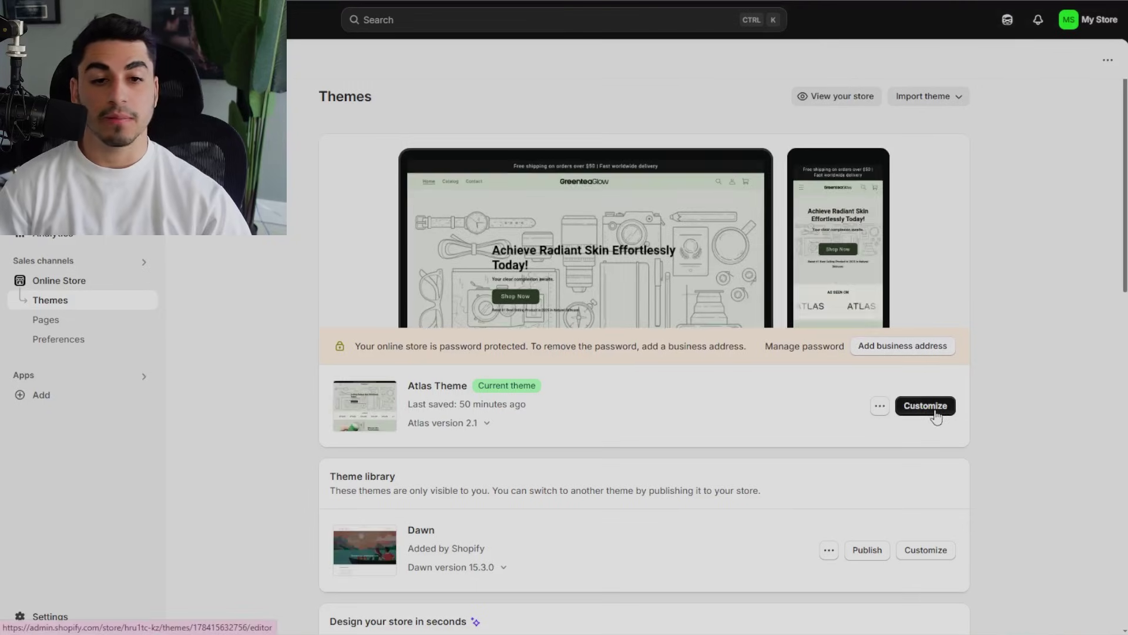
click(935, 416)
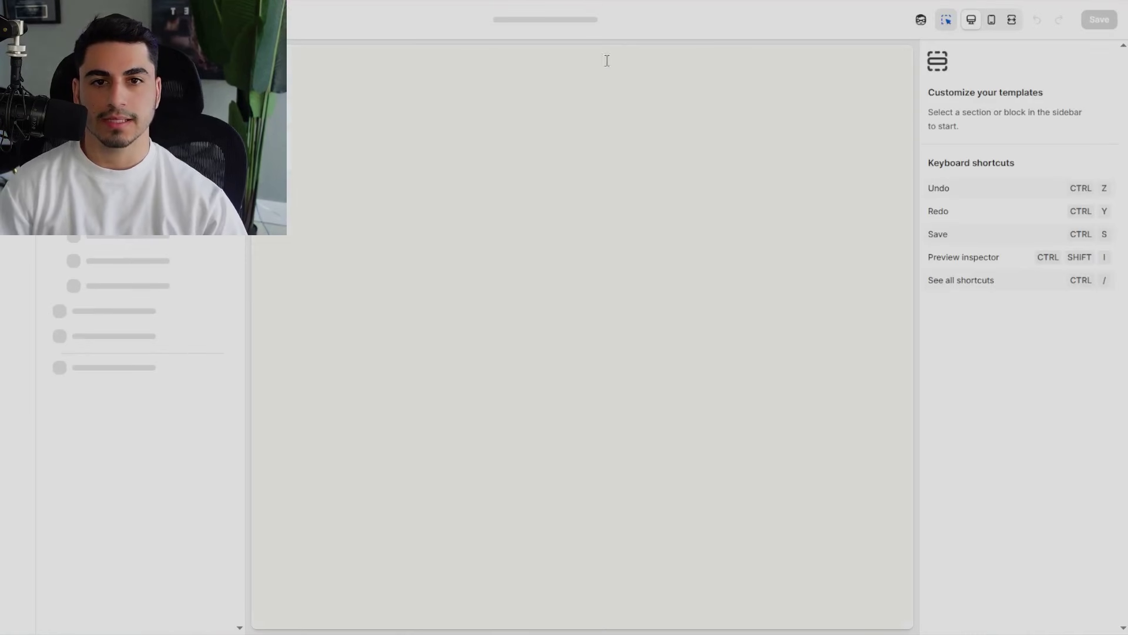
click(566, 20)
click(527, 100)
click(516, 120)
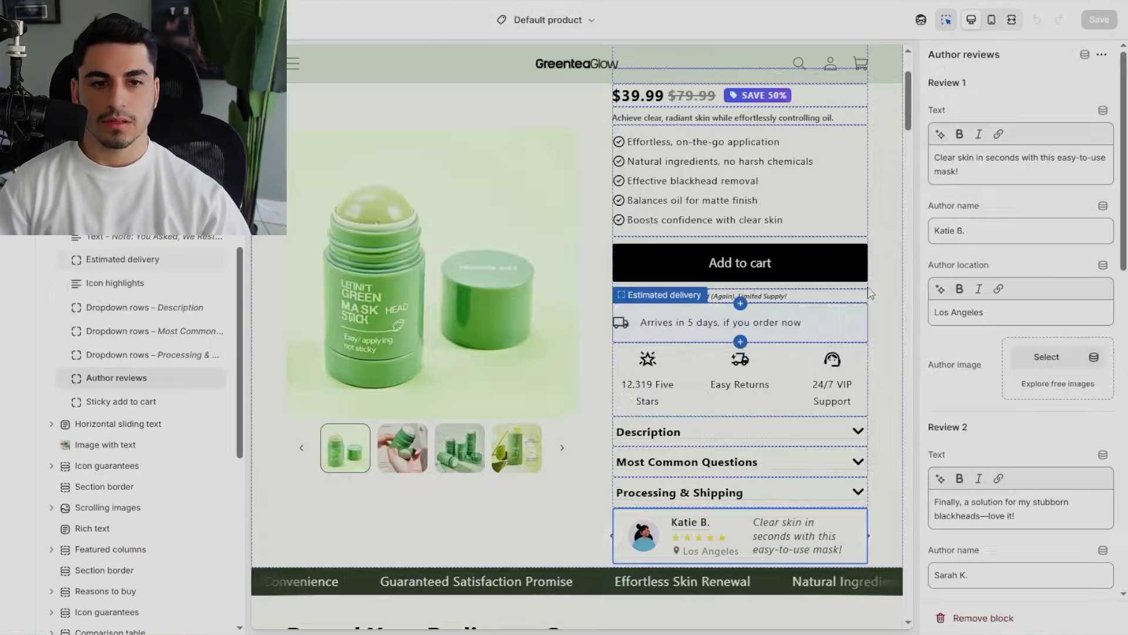
Remove the Estimated delivery and Author reviews blocks from the product information section.
click(798, 467)
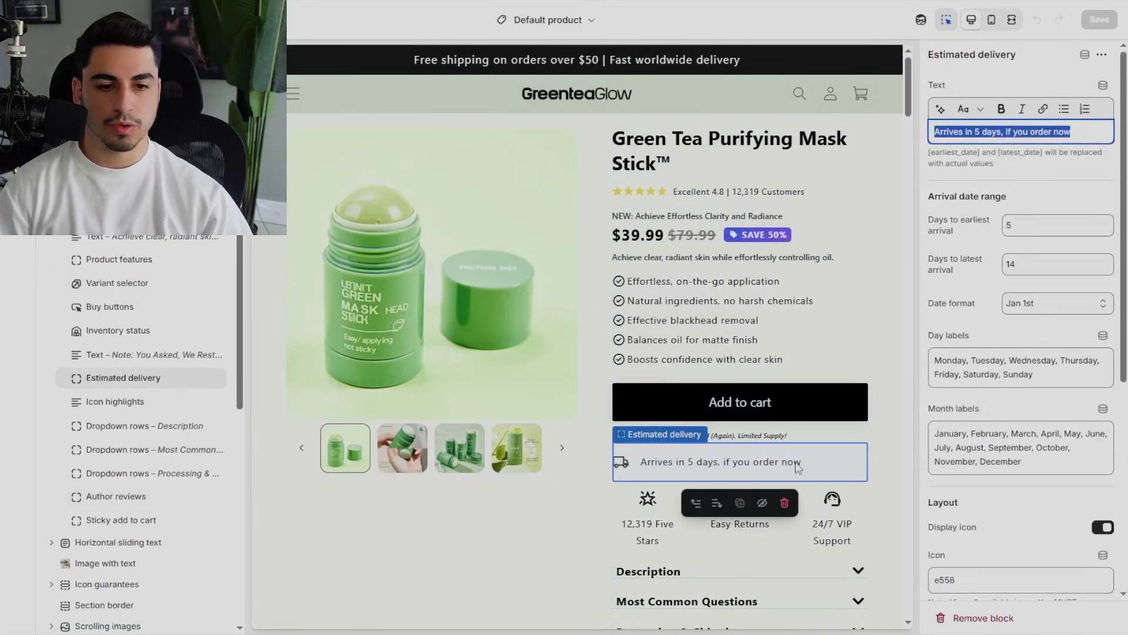
click(786, 503)
scroll(800, 473, down, 5)
click(764, 338)
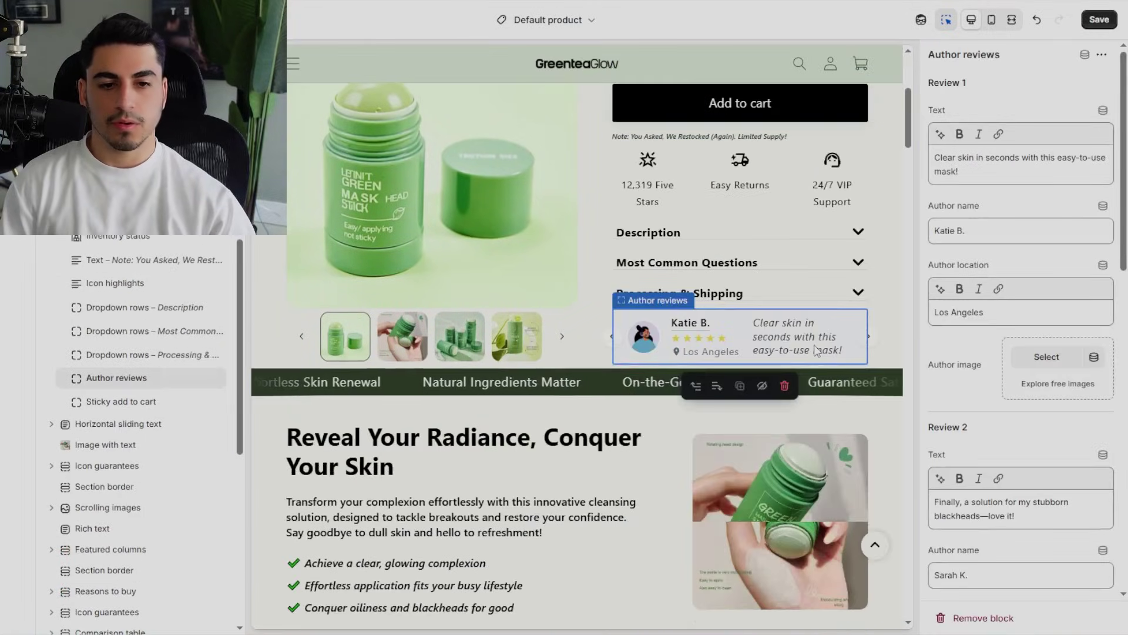
click(790, 381)
Remove all four icon blocks from the first Icon guarantees section, below the Image with text section.
scroll(793, 382, down, 8)
click(431, 259)
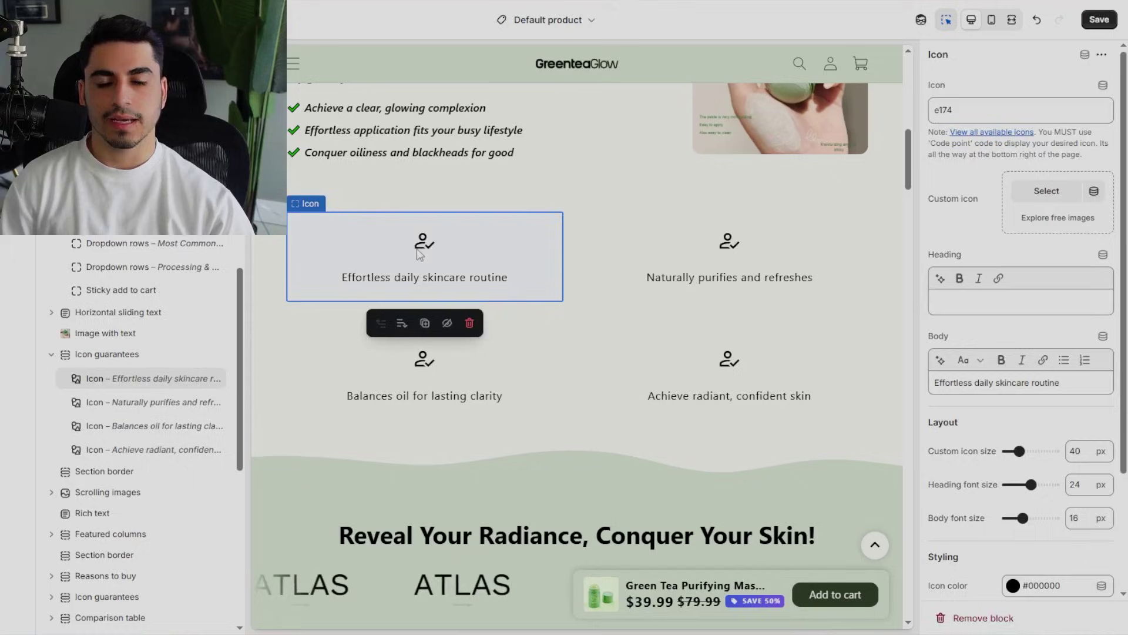
click(469, 322)
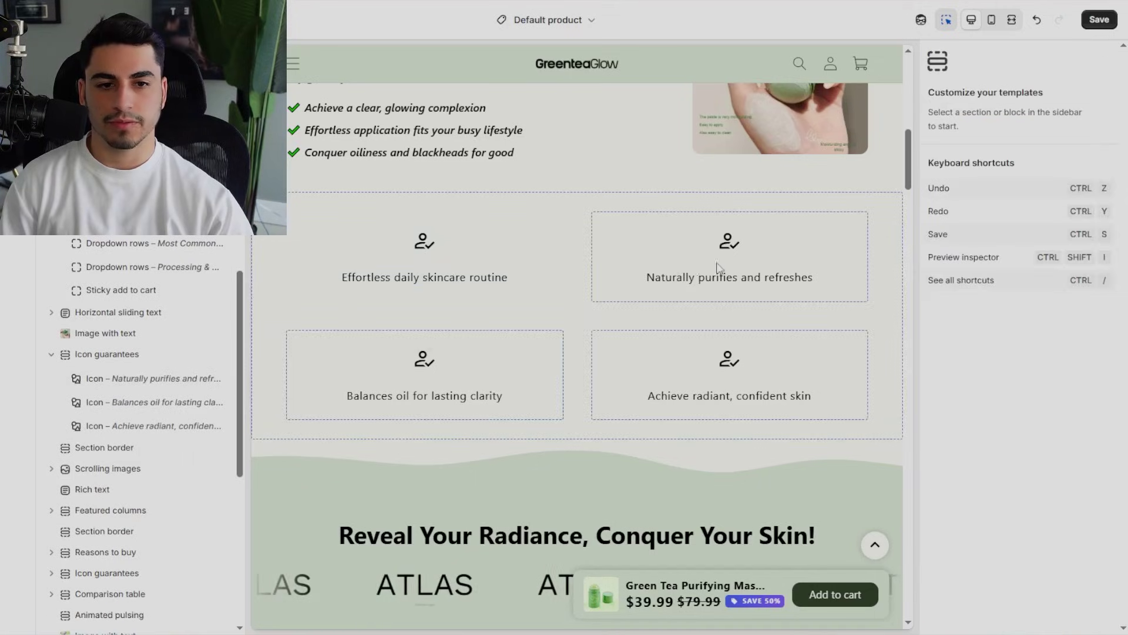
click(730, 246)
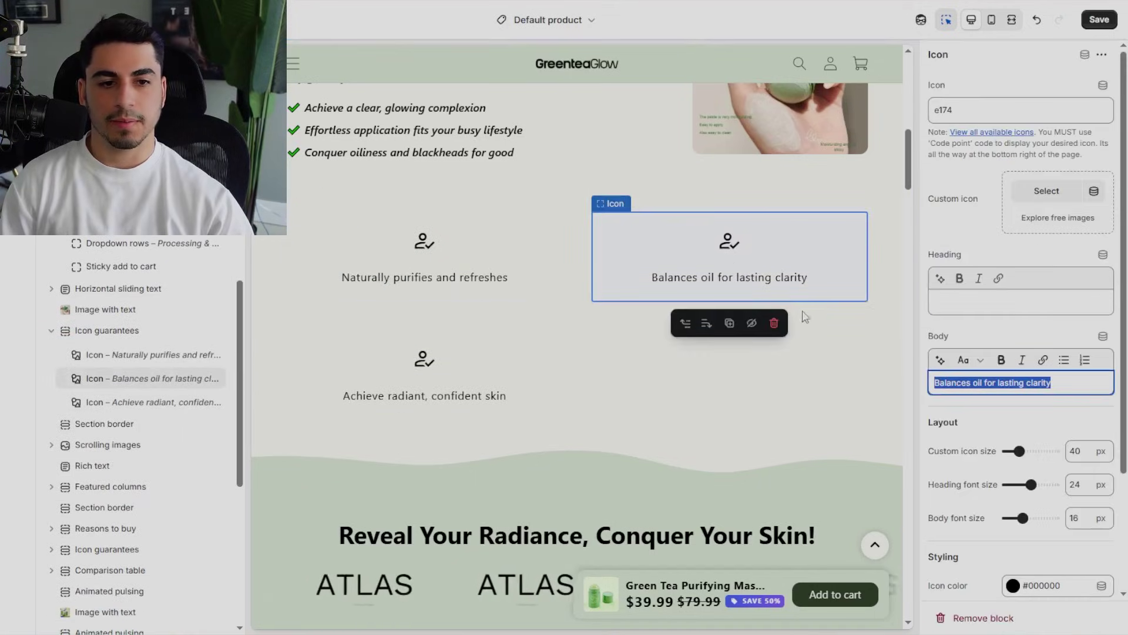
click(774, 323)
click(502, 280)
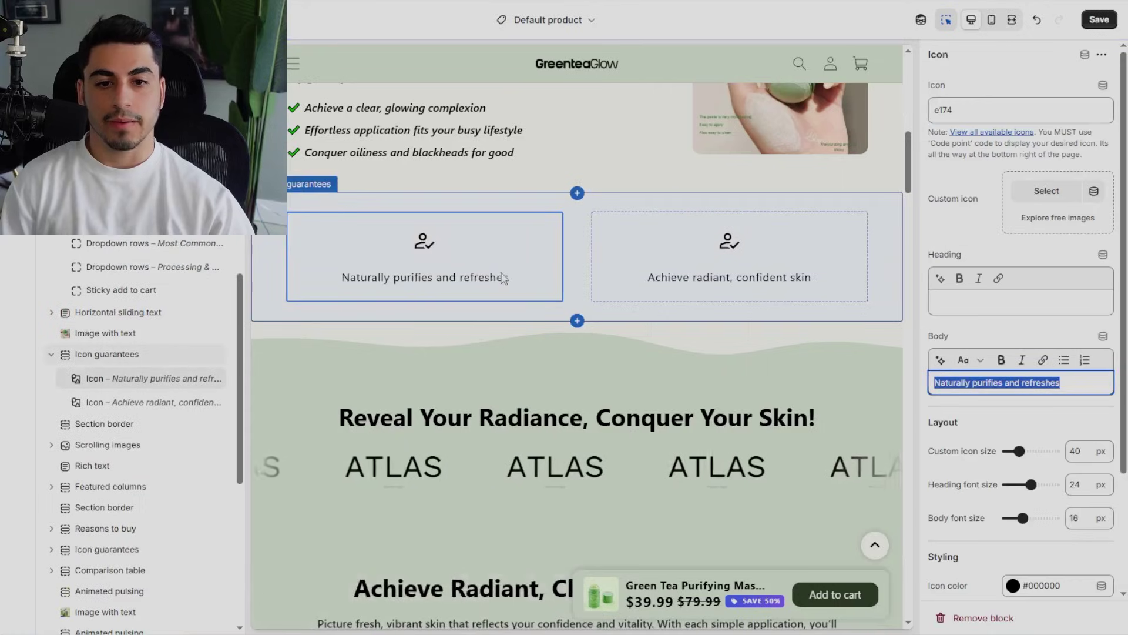
click(471, 323)
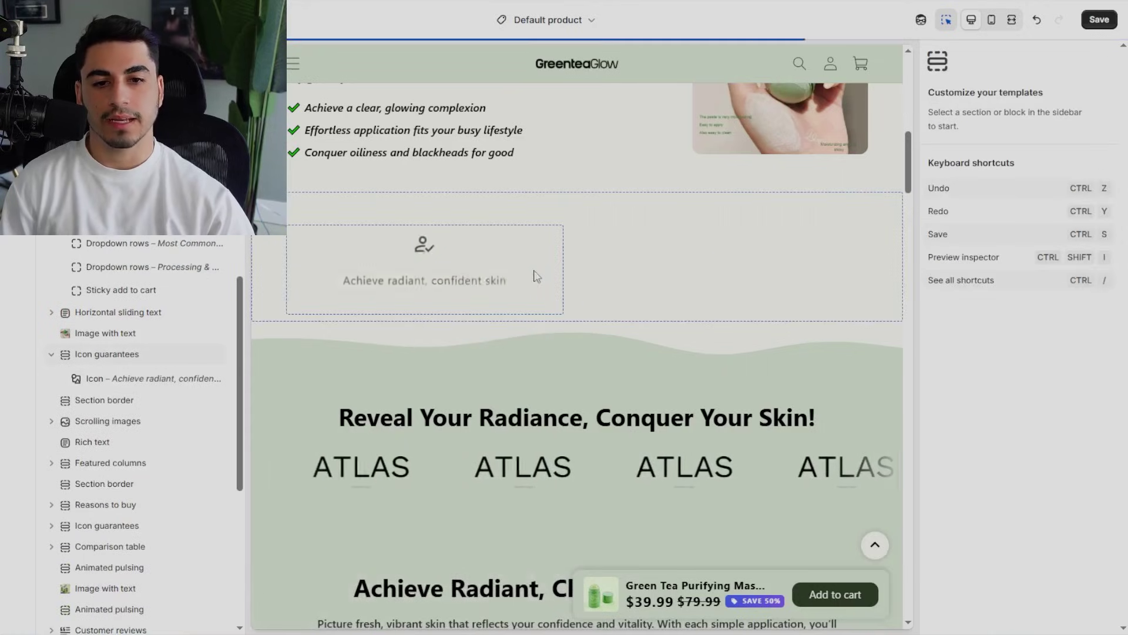
click(521, 284)
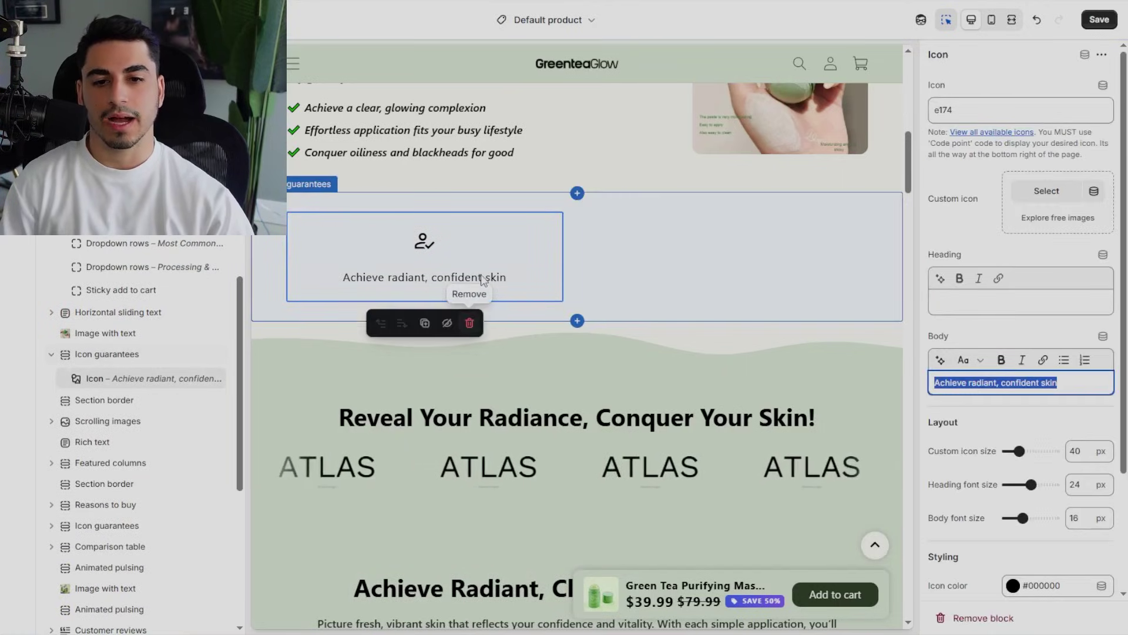
click(471, 323)
Browse the Google Images GIF results for the green tea mask and save the PORELESS Deep Cleanse Green Tea Mask Stick GIF.
click(812, 379)
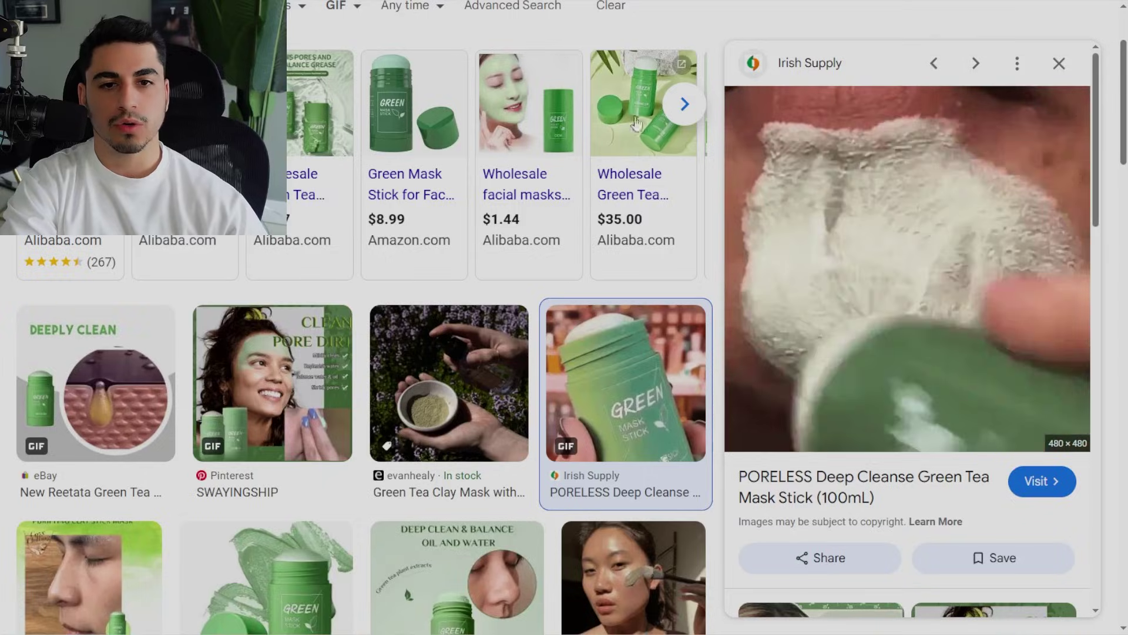
scroll(499, 150, down, 1)
scroll(360, 147, up, 2)
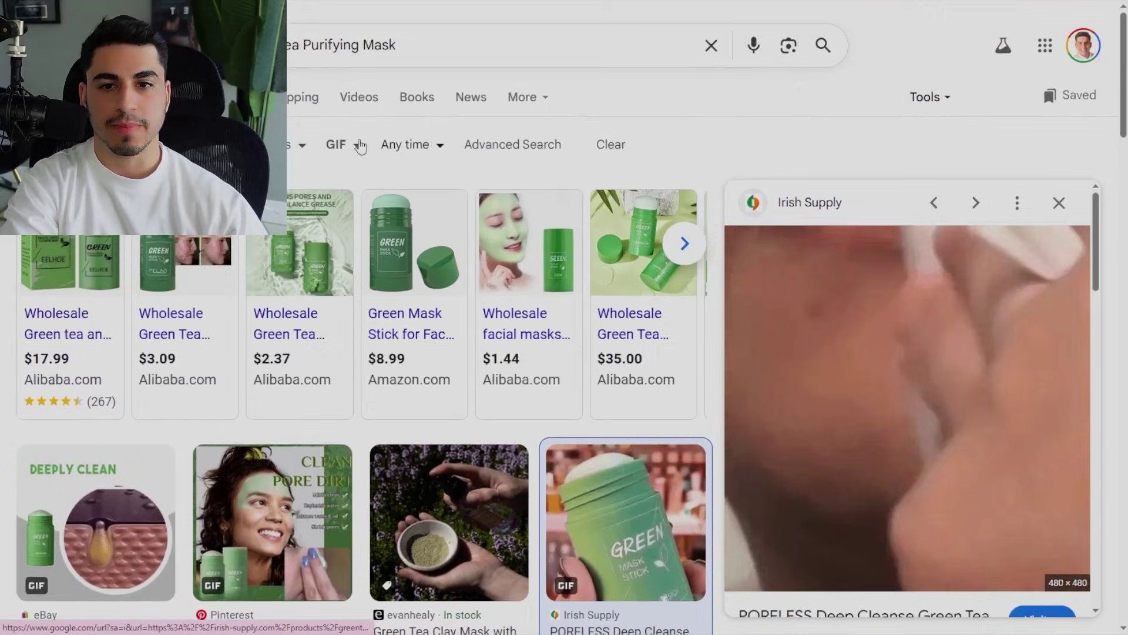
click(339, 145)
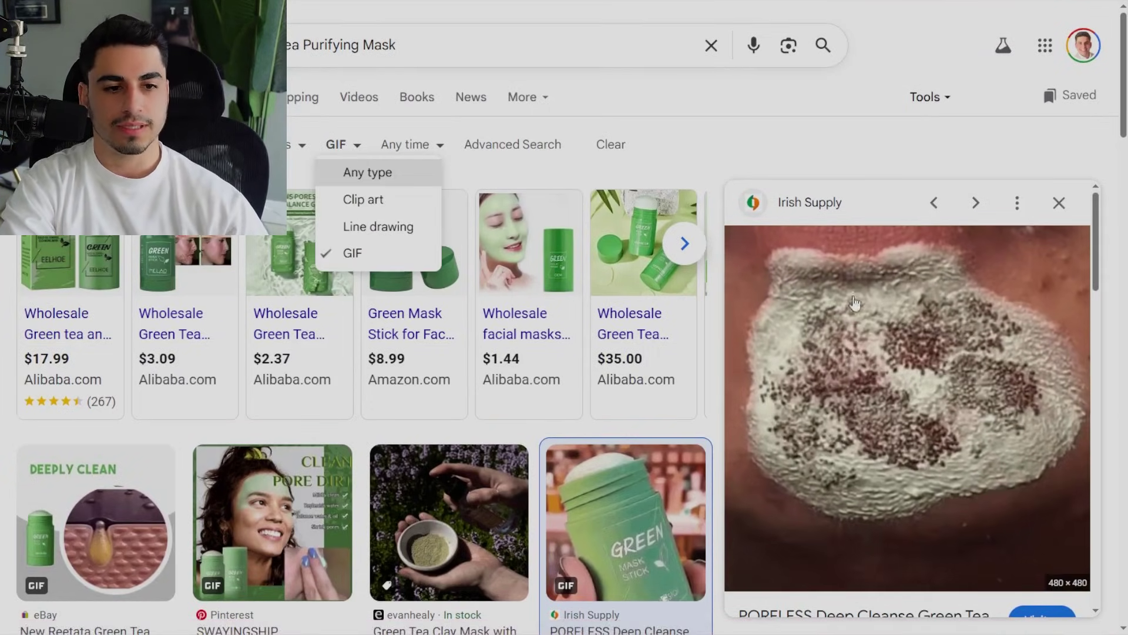
scroll(841, 335, down, 3)
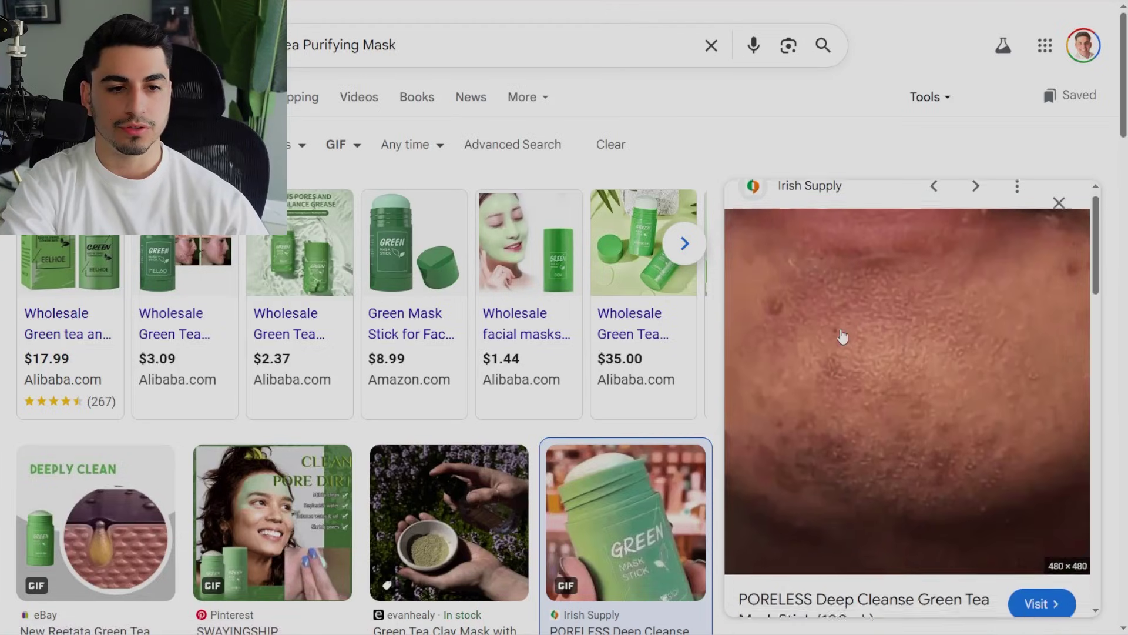
right_click(841, 281)
click(887, 481)
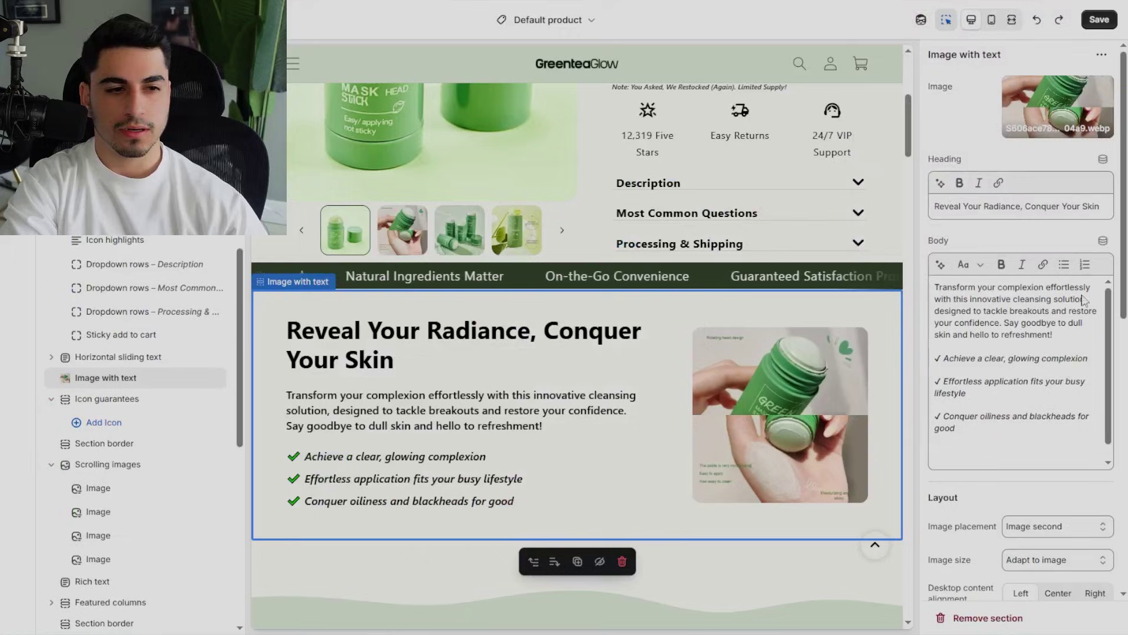
Replace the image in the "Reveal Your Radiance, Conquer Your Skin" section with the ezgif.com WEBP animation.
click(1052, 107)
click(1008, 154)
click(288, 323)
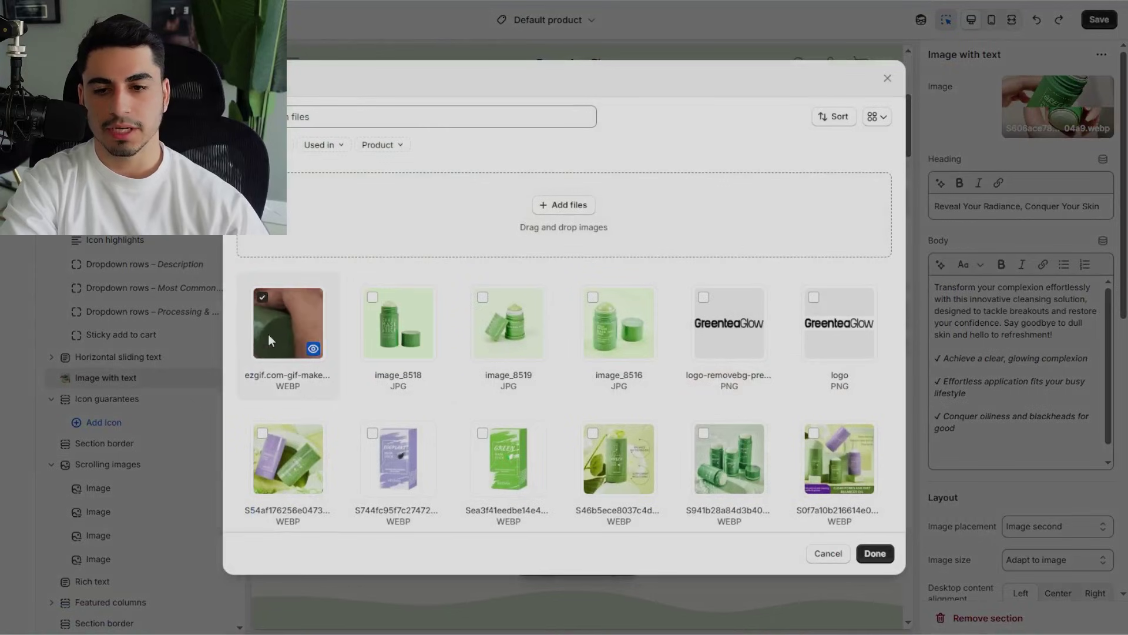
click(875, 555)
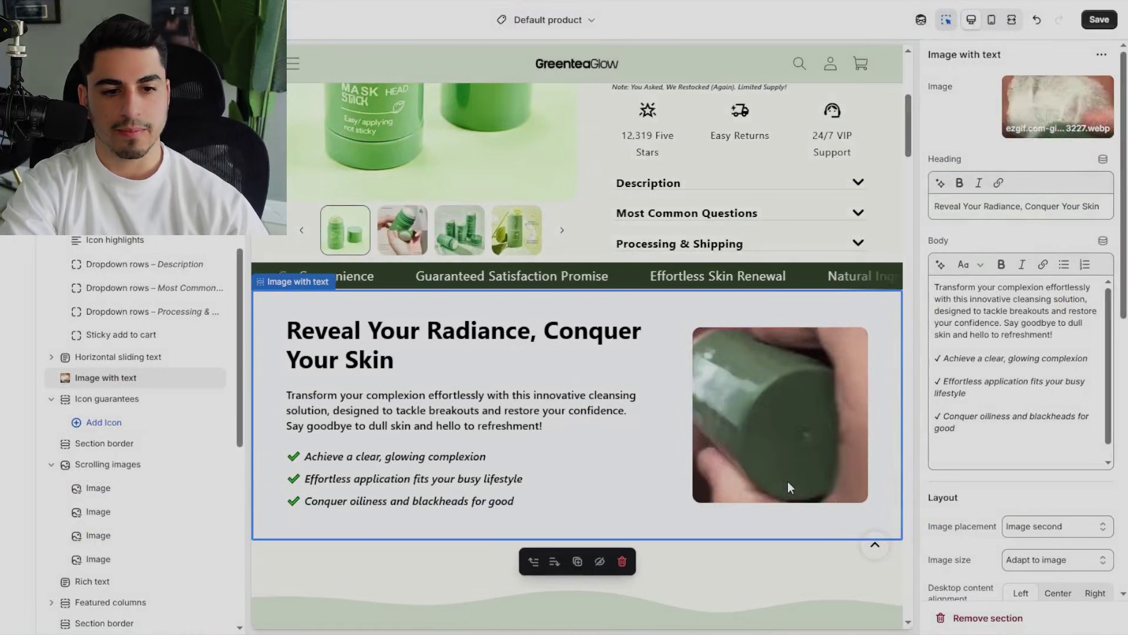
Remove the "Effortless application for busy lifestyles" column from the Featured columns section.
scroll(737, 475, down, 2)
scroll(738, 479, down, 10)
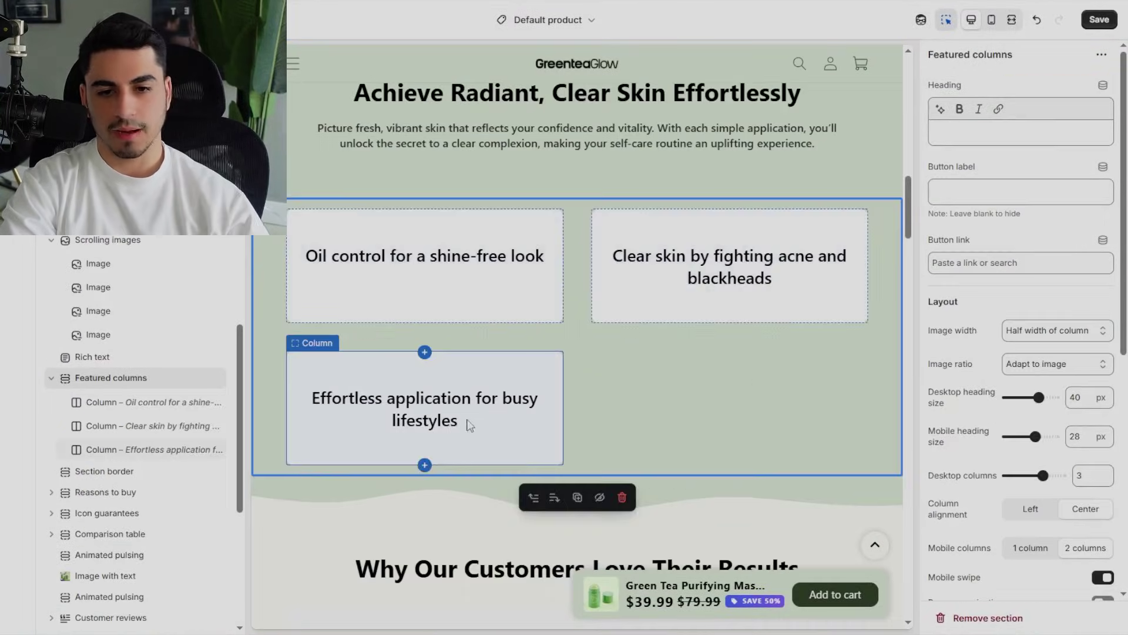
click(517, 404)
click(470, 487)
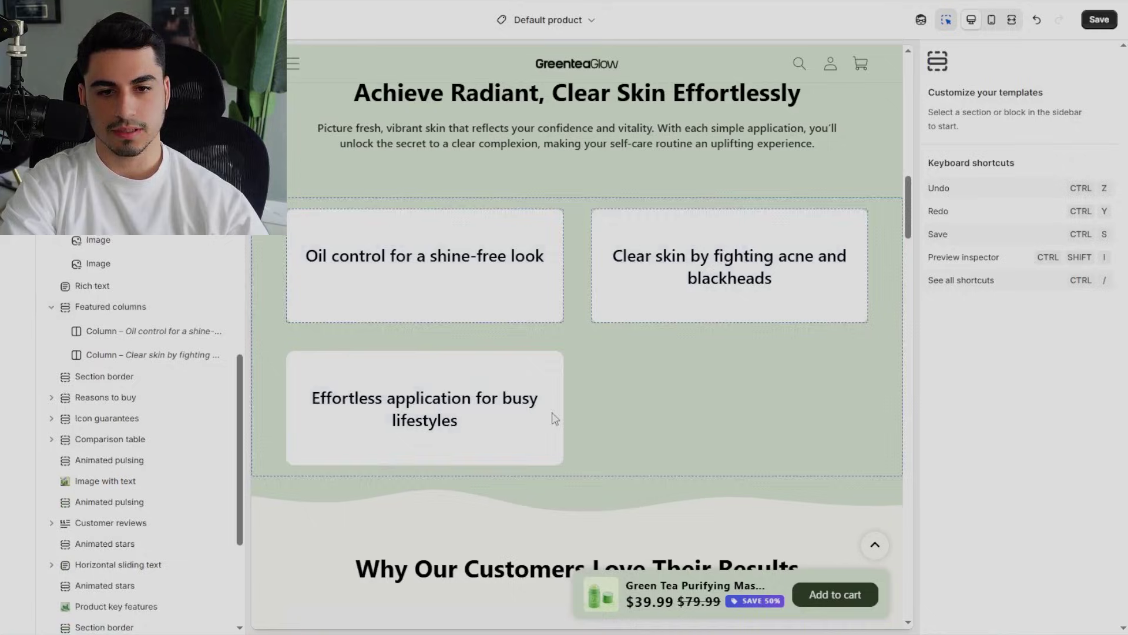
Switch to the Amazon customer review gallery and save the review photo of a woman wearing the mask on her face.
scroll(536, 350, up, 7)
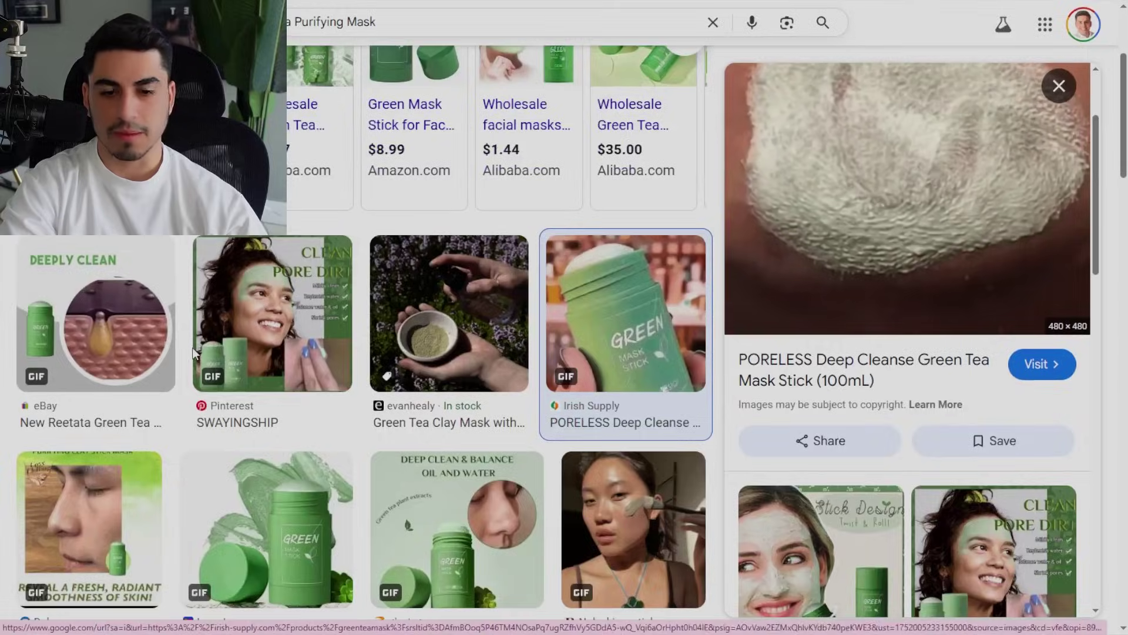
scroll(253, 364, down, 2)
scroll(252, 364, down, 11)
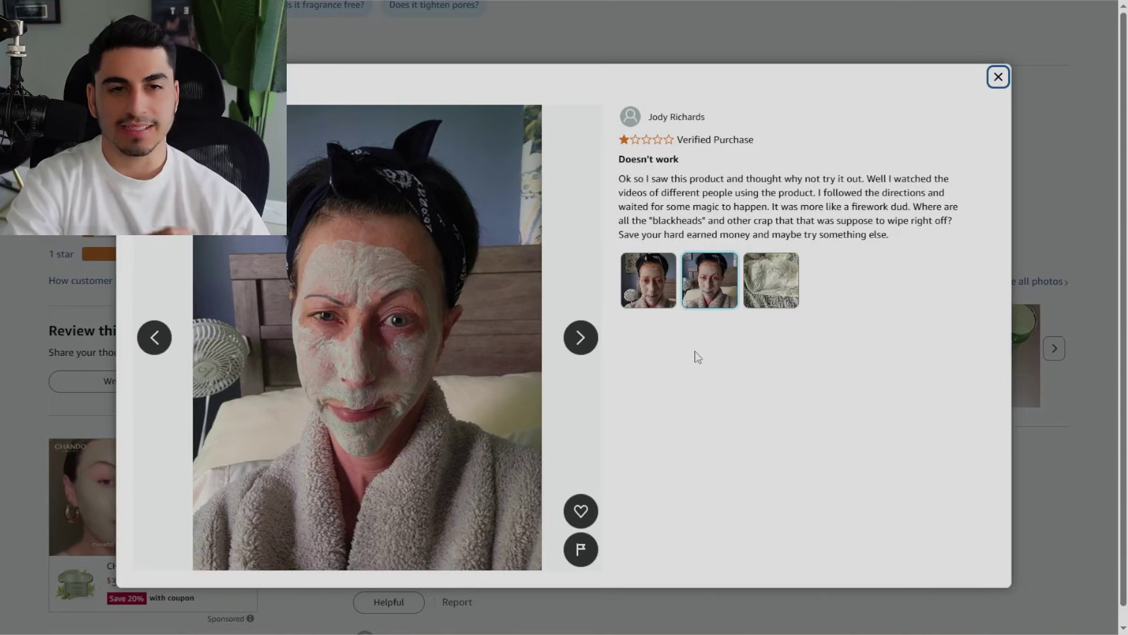
right_click(380, 355)
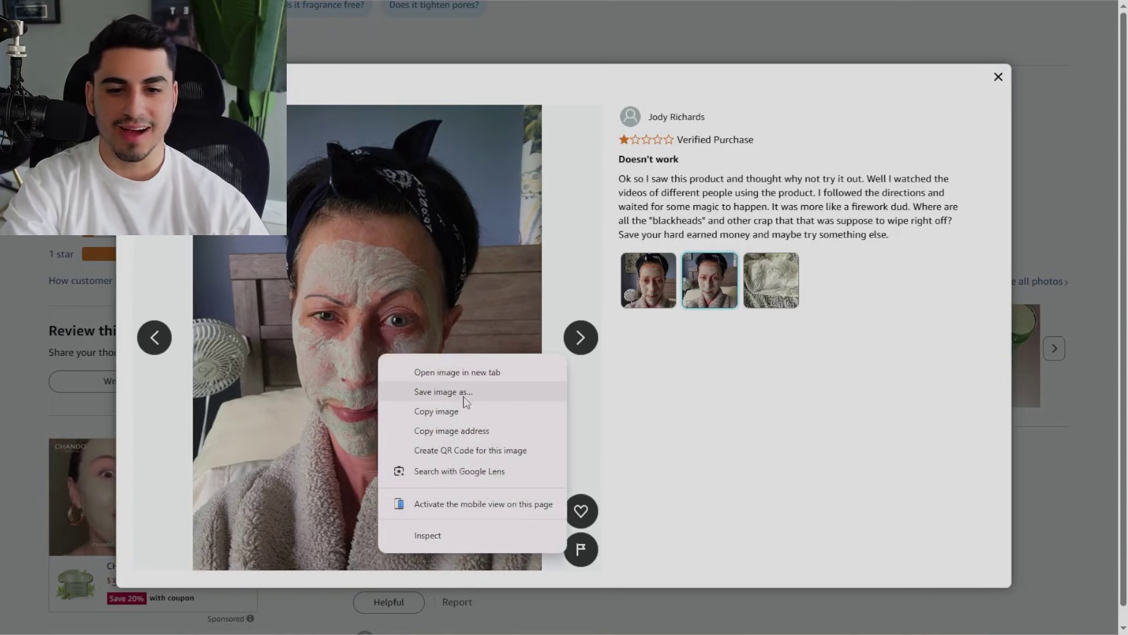
click(447, 393)
click(717, 268)
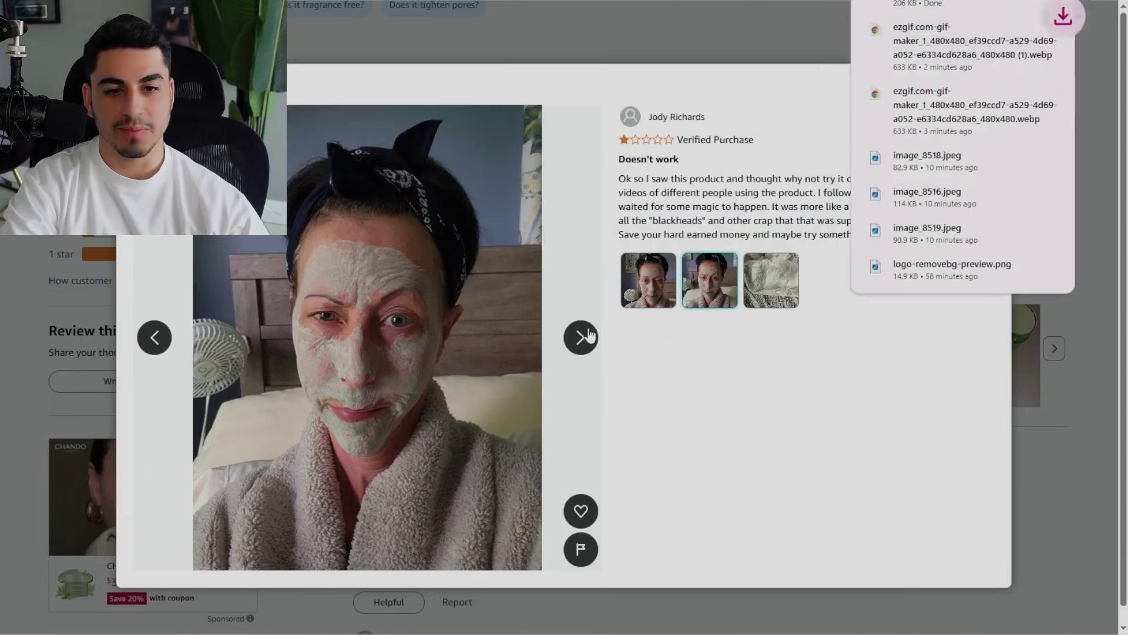
Look through the following customer review photos in the Amazon gallery for usable mask stick pictures.
click(581, 336)
click(582, 336)
click(585, 336)
click(586, 336)
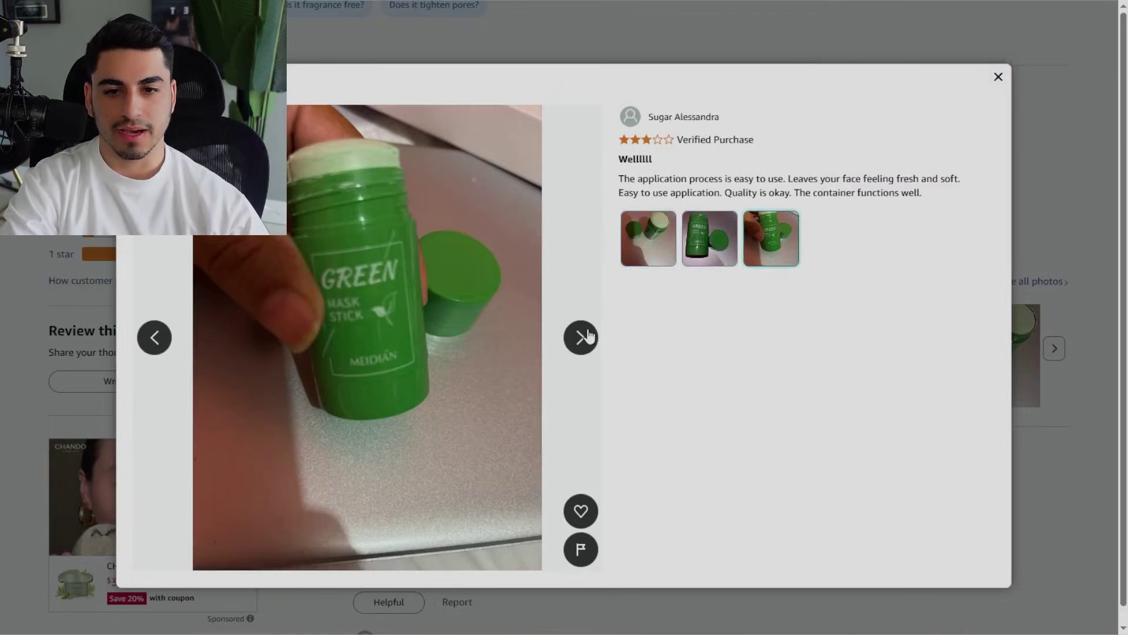
click(586, 336)
click(586, 336)
click(586, 336)
click(587, 336)
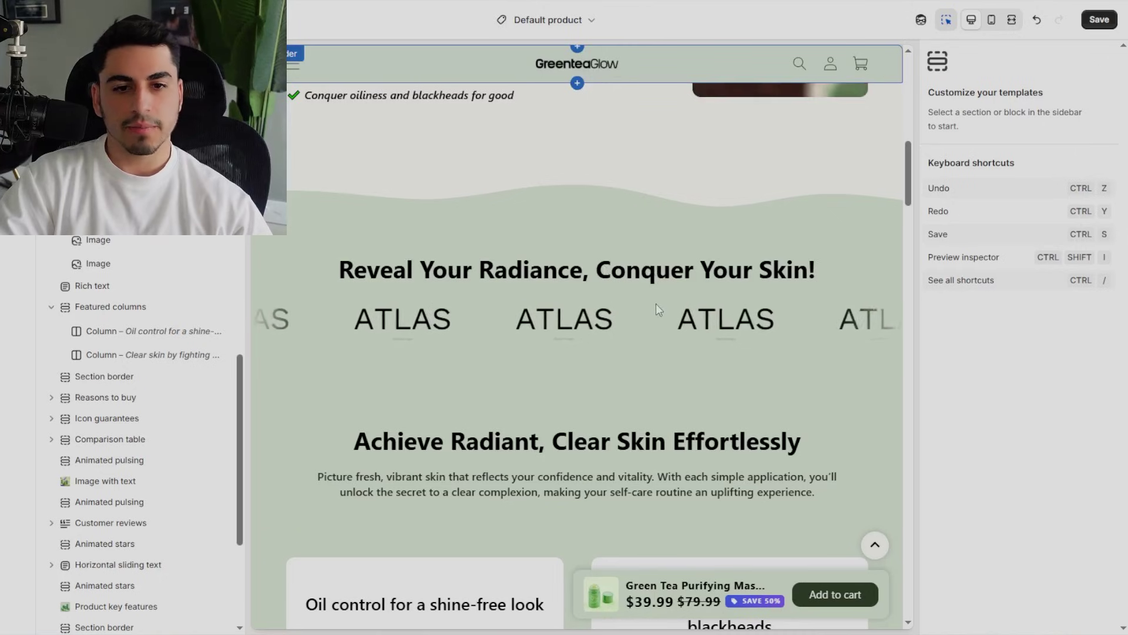
Upload Capturegreen, Capturegreen2 and Capturegreen3 and set Capturegreen3.png as the first image in the Scrolling images section.
click(653, 315)
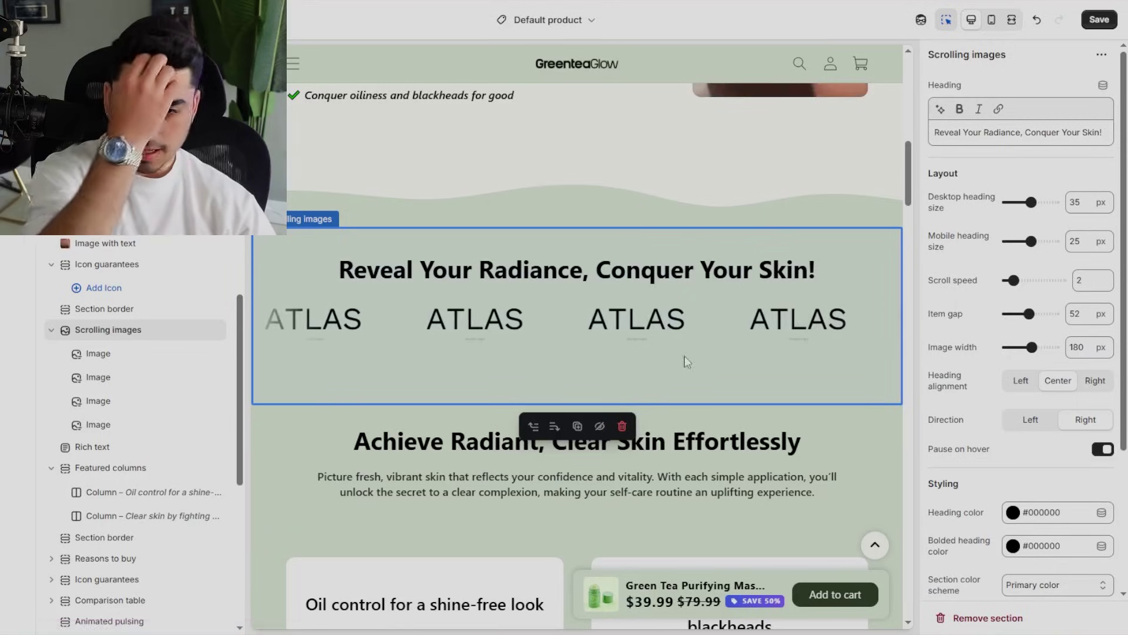
click(168, 358)
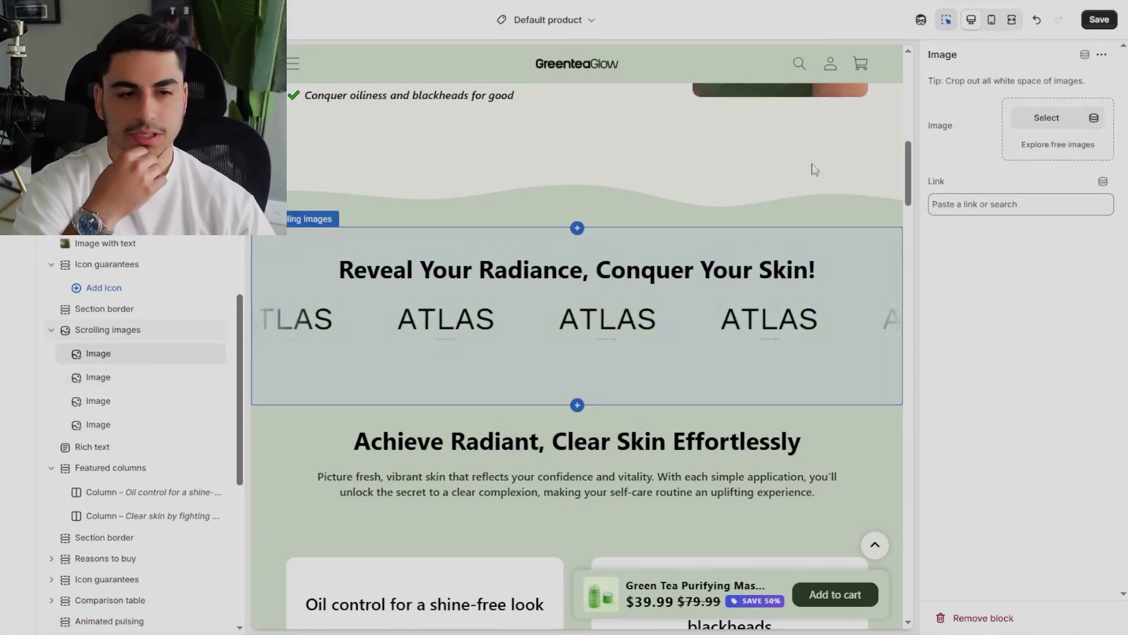
click(1034, 118)
click(563, 205)
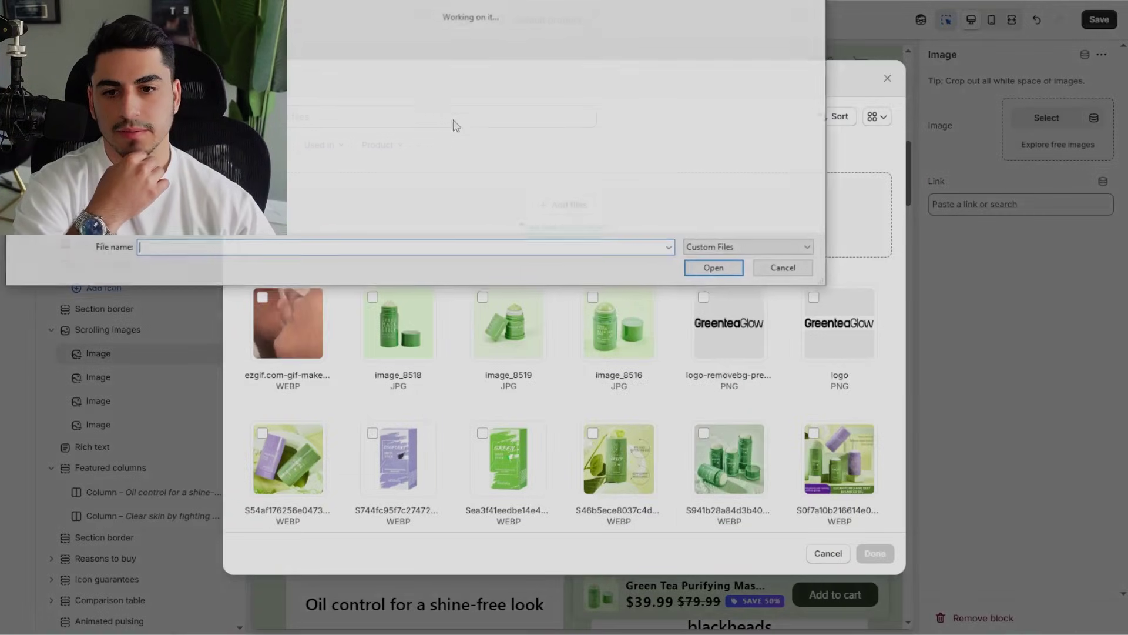
drag(258, 66, 259, 28)
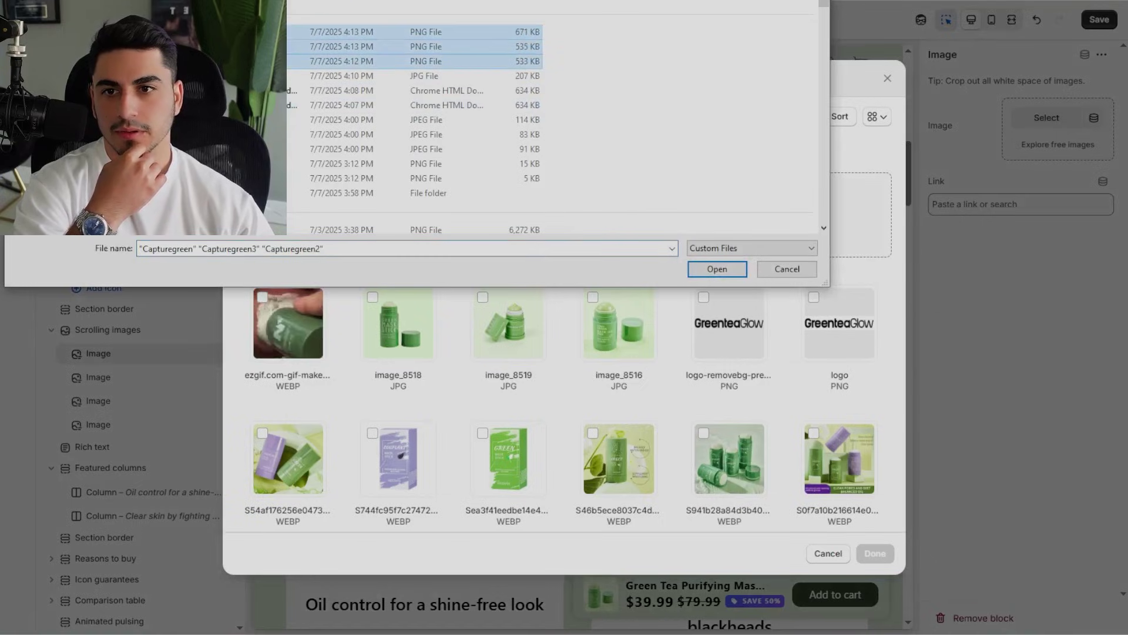
click(717, 269)
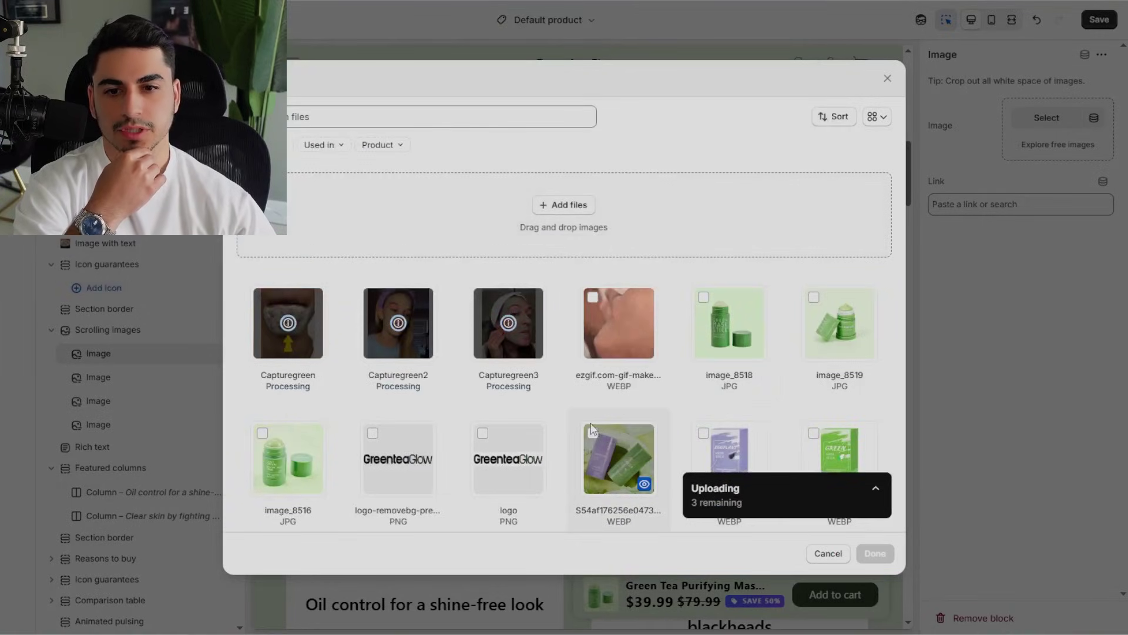
click(874, 553)
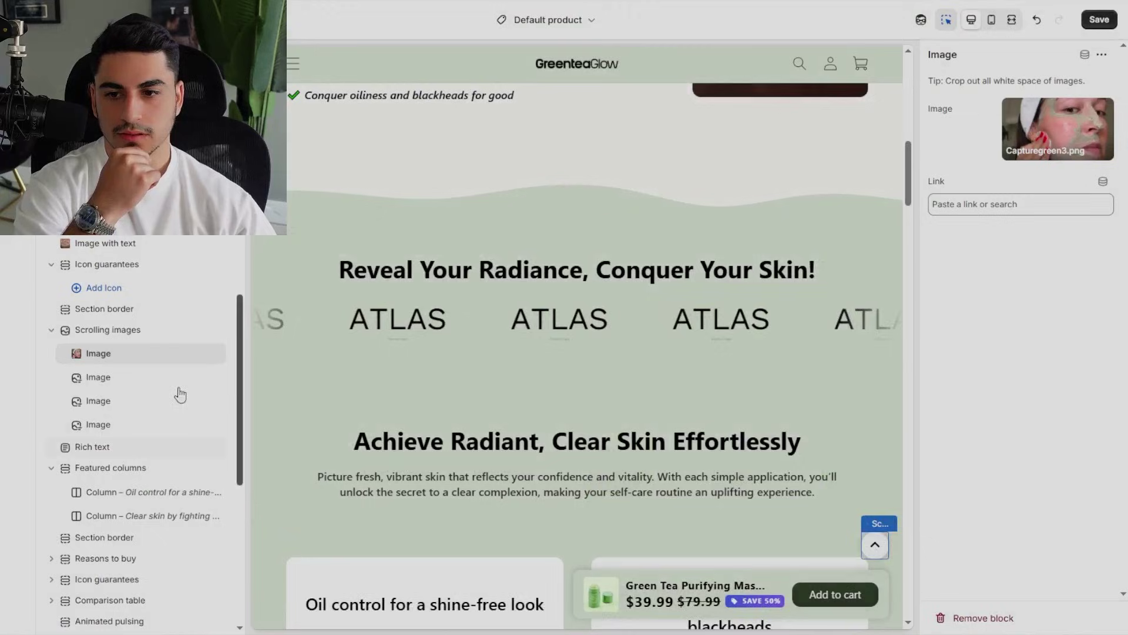
Set the second and third scrolling images to Capturegreen2 and Capturegreen.png, and remove the empty fourth image block.
click(123, 378)
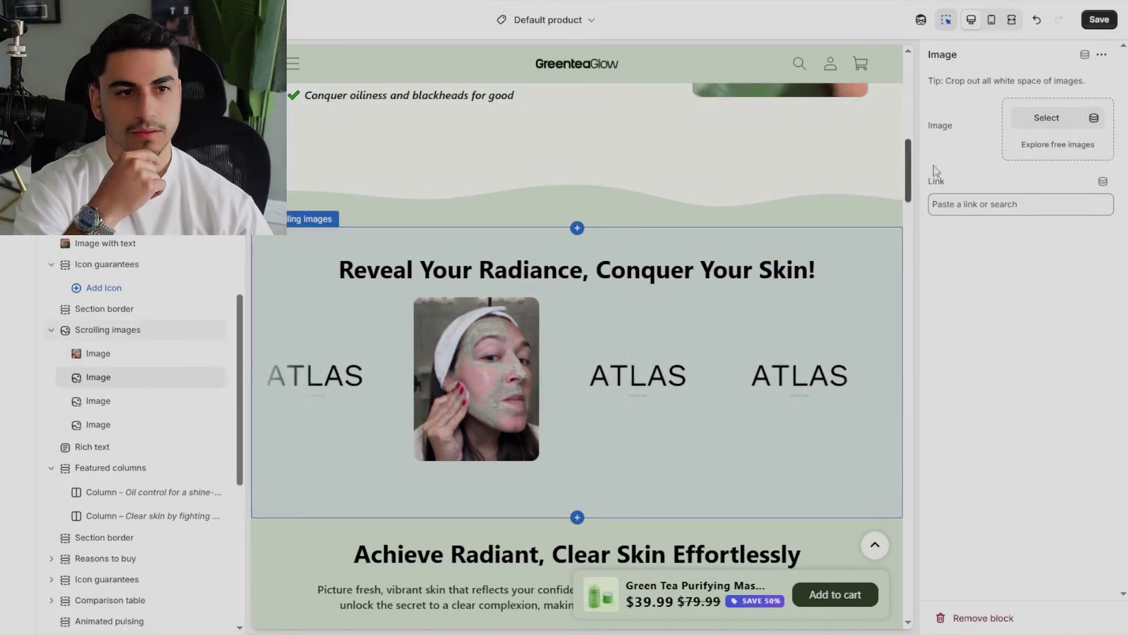
click(116, 399)
click(1025, 130)
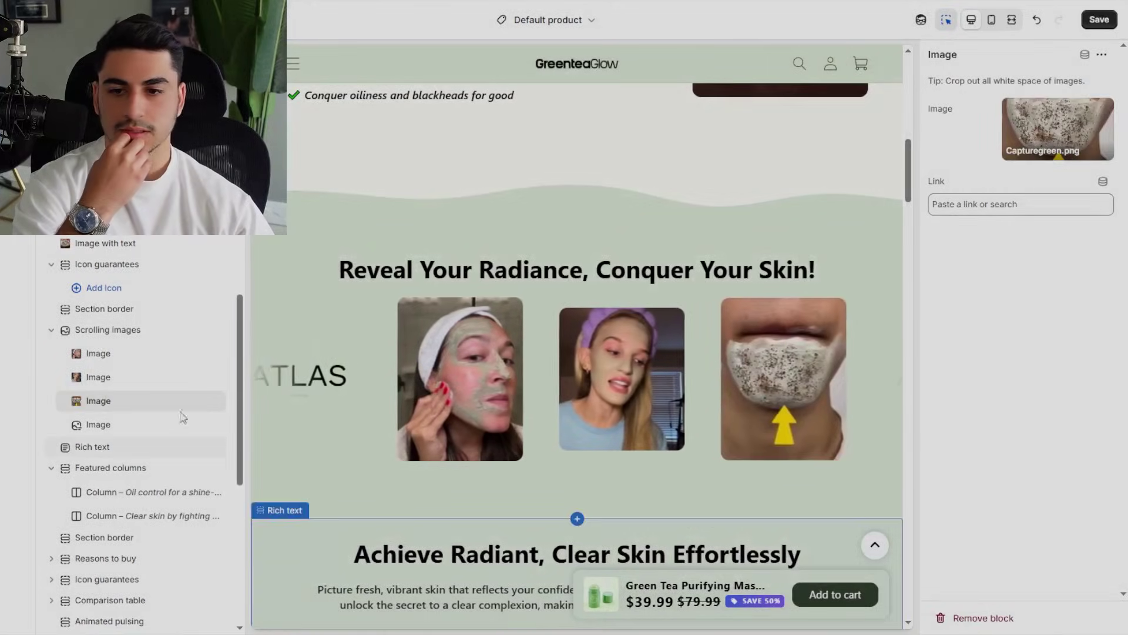
click(198, 426)
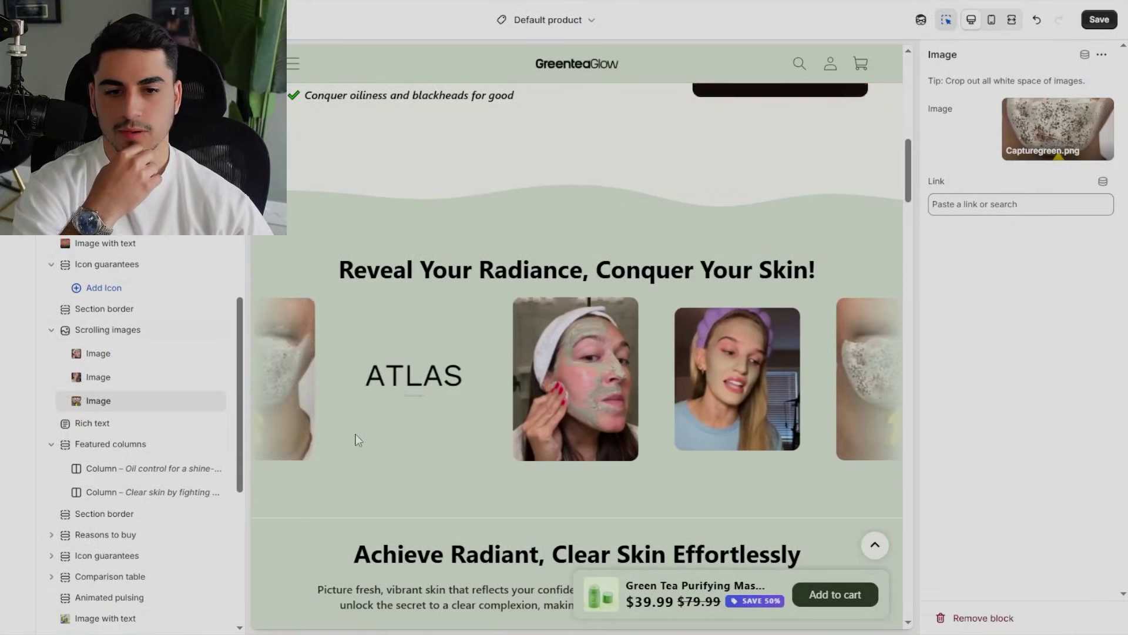
Remove the remaining Icon guarantees section with the Worldwide Shipping and 24/7 Support icons, above the comparison table.
scroll(817, 411, down, 10)
scroll(817, 412, down, 5)
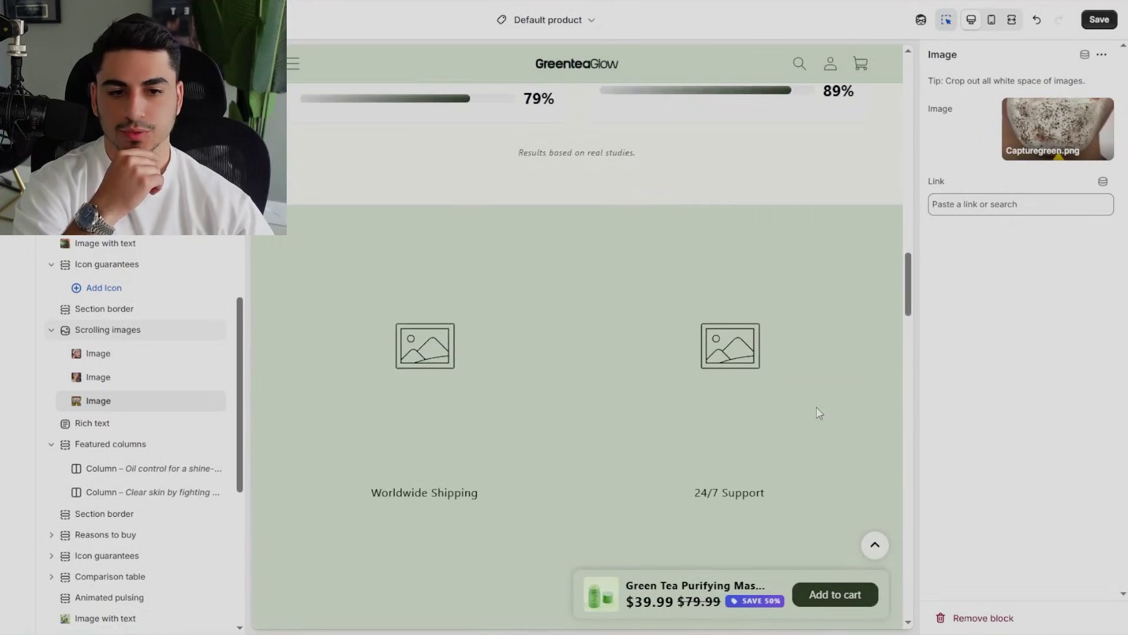
scroll(832, 352, up, 5)
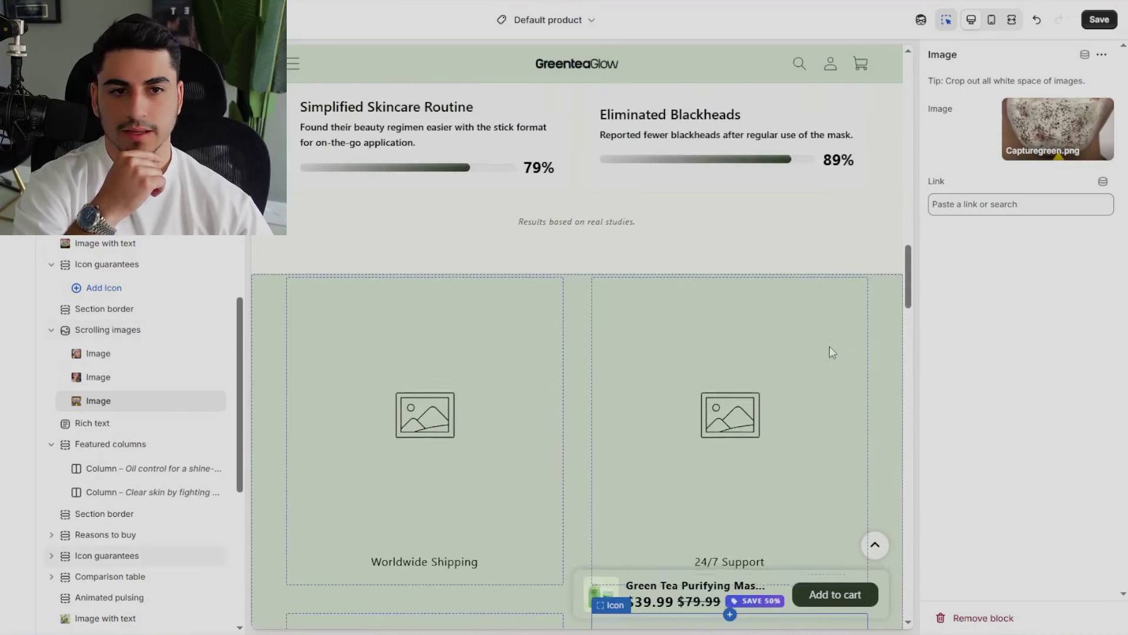
click(886, 344)
scroll(769, 379, down, 10)
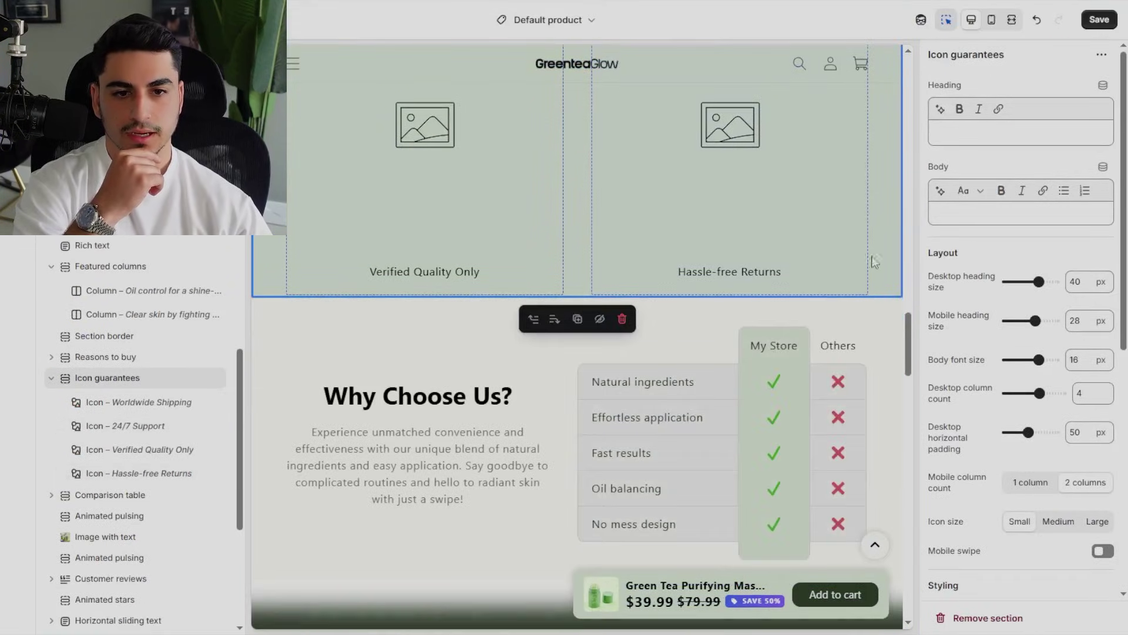
click(622, 318)
Set the comparison table's custom text to "Greentea Glow" and its logo to the logo-removebg-preview PNG, and save the template.
click(774, 351)
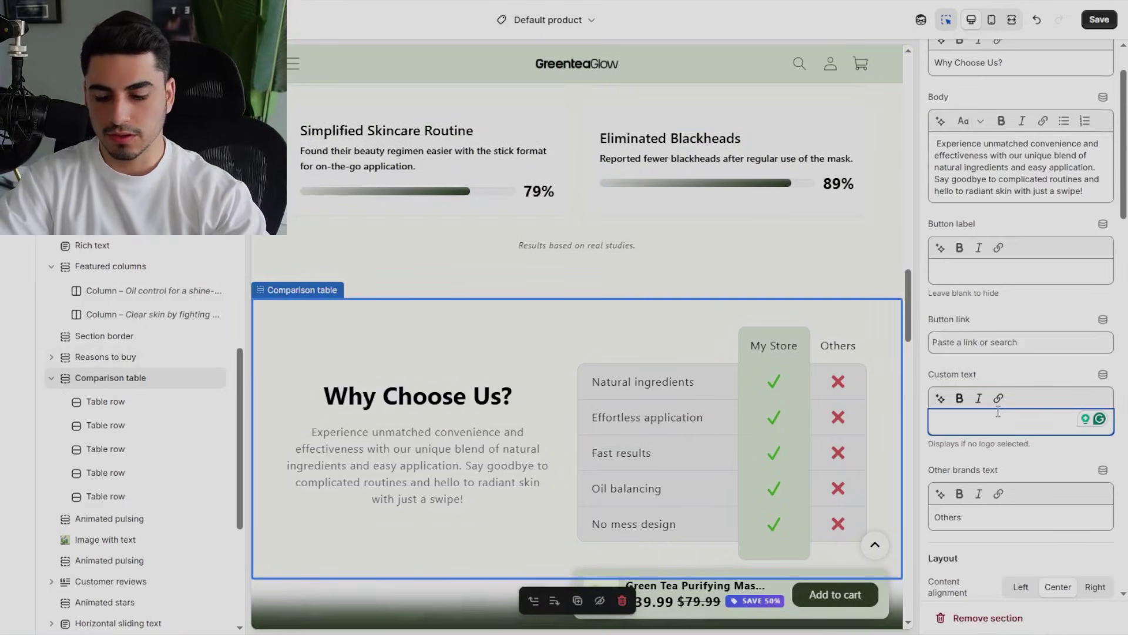
text(entea Glow)
scroll(1023, 412, down, 7)
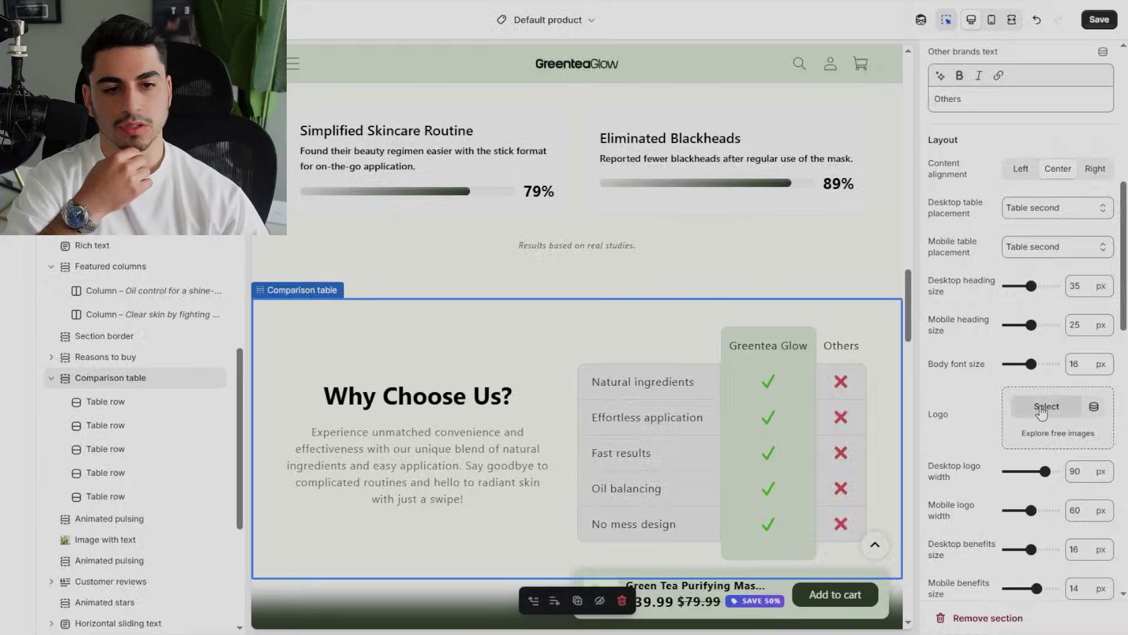
click(1047, 406)
click(398, 459)
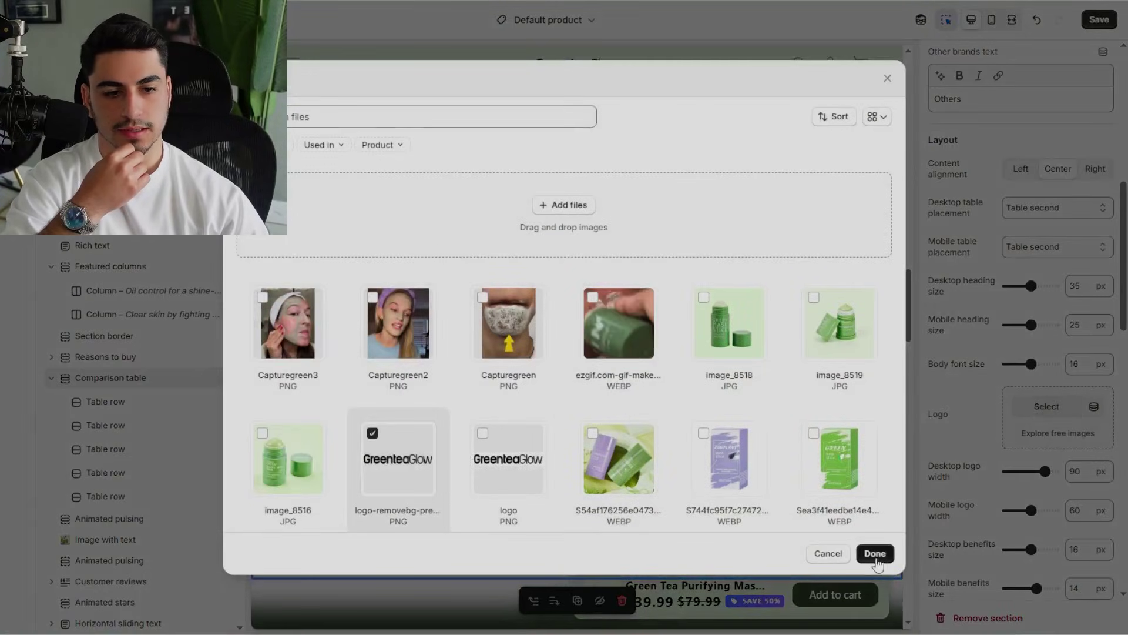
click(875, 553)
key(ctrl+s)
Set image_8518.jpg as the image of the "Our 30-Day Risk-Free Guarantee" section.
scroll(612, 447, down, 15)
scroll(611, 447, down, 5)
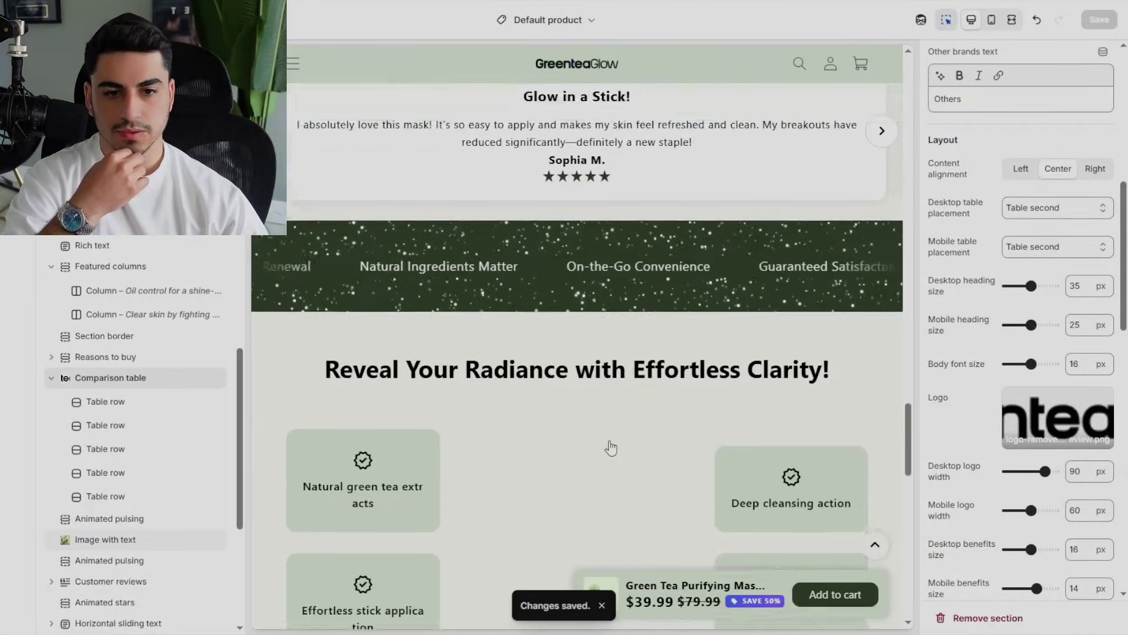
scroll(611, 447, up, 5)
scroll(611, 446, down, 10)
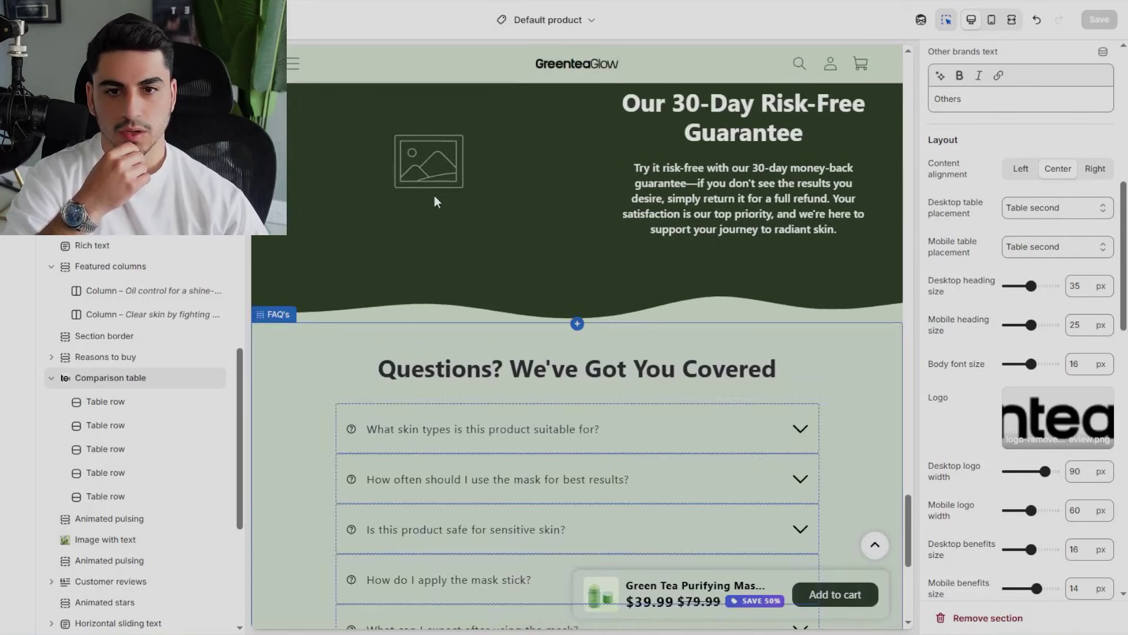
click(458, 175)
scroll(490, 268, up, 4)
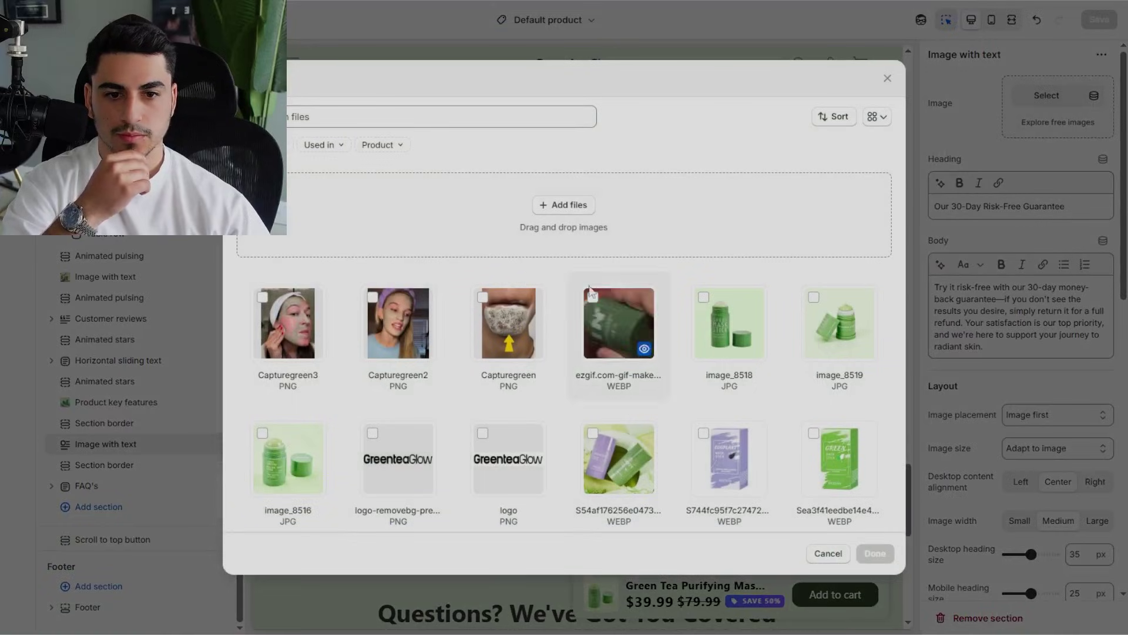
click(730, 322)
click(874, 549)
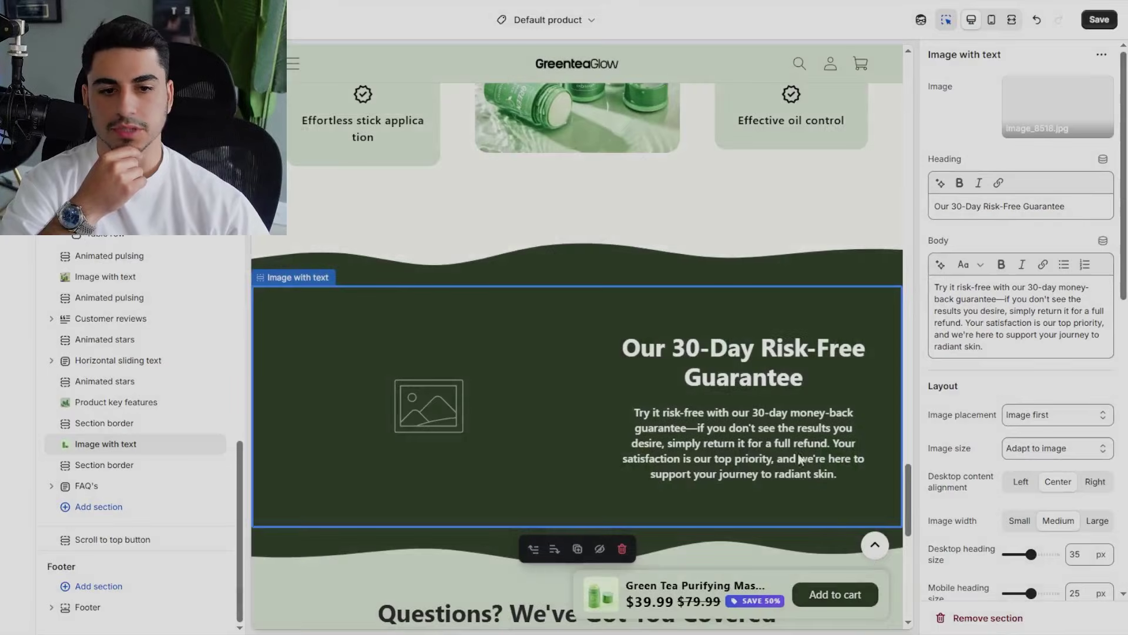
Remove the empty image block and the Contact information block from the footer.
scroll(808, 420, down, 10)
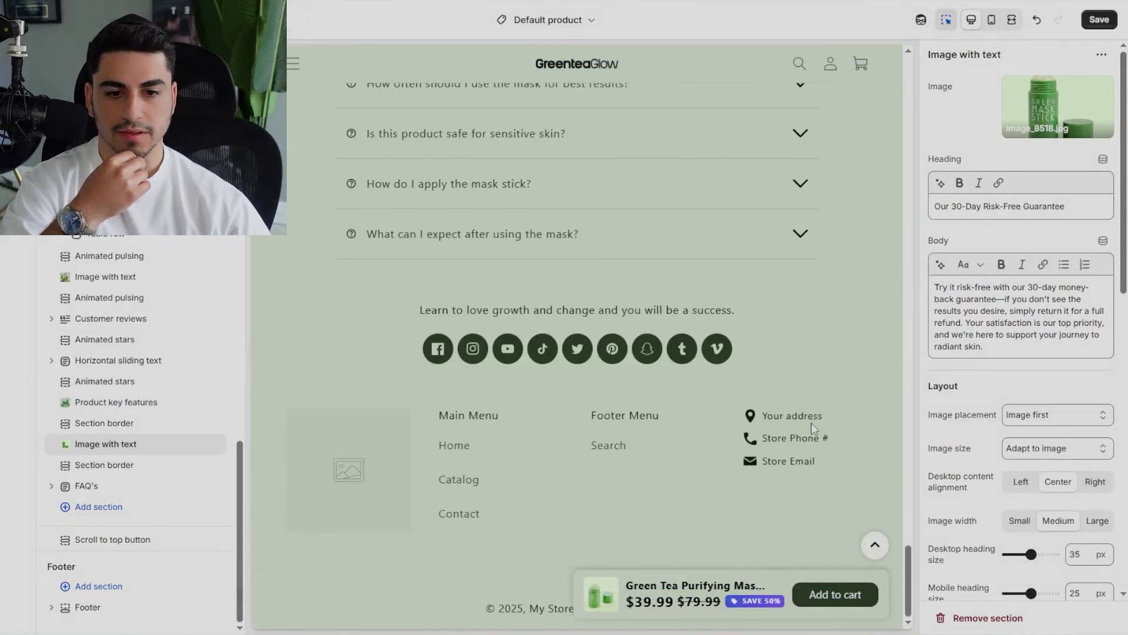
click(340, 484)
click(394, 554)
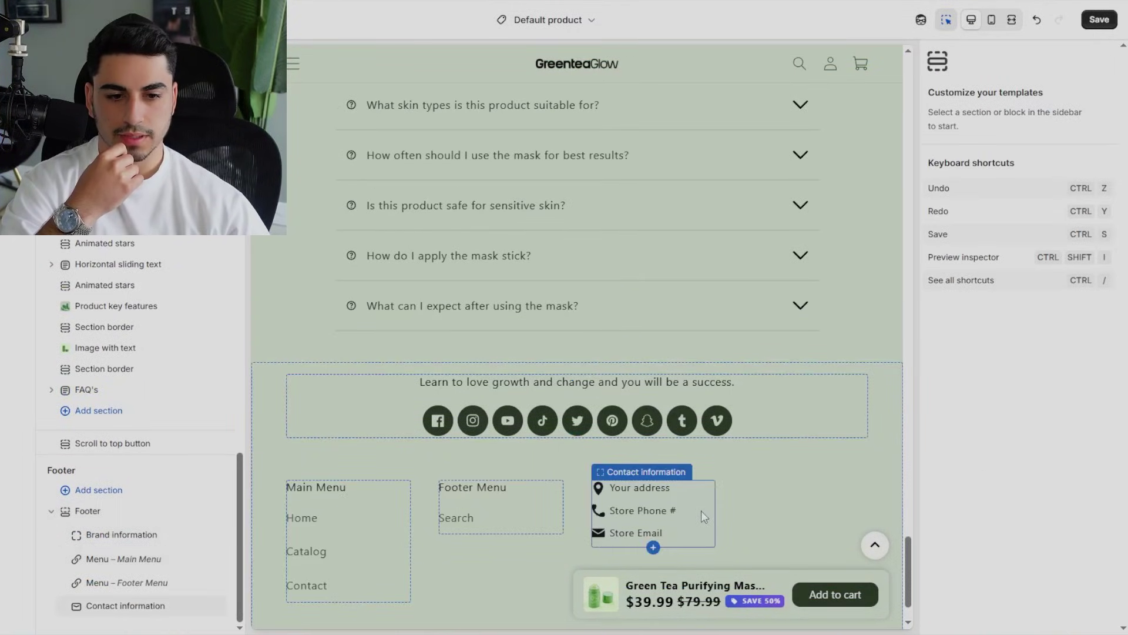
click(700, 510)
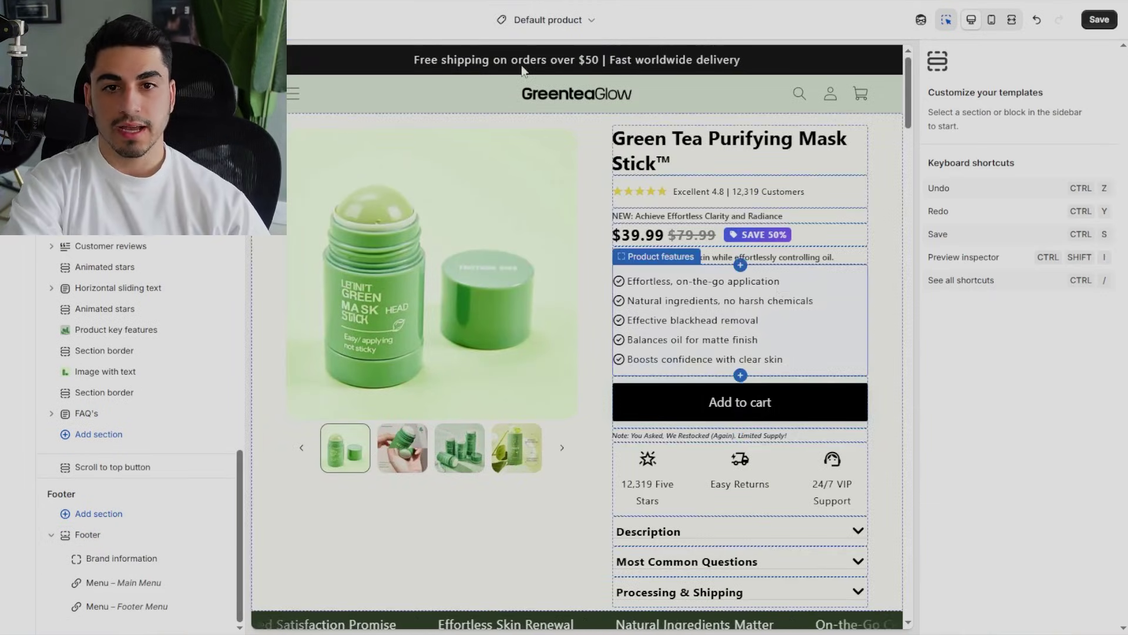
Change the announcement bar text to "Free Shipping On All Orders | 50% OFF Today Only!" and save the template.
click(527, 70)
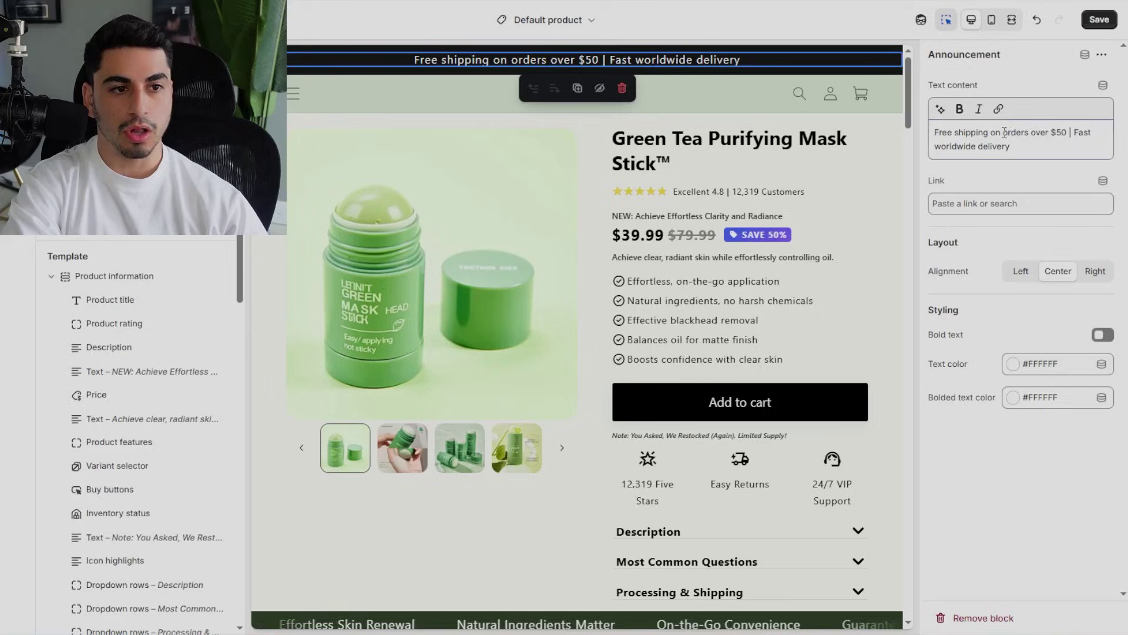
text(all orders | )
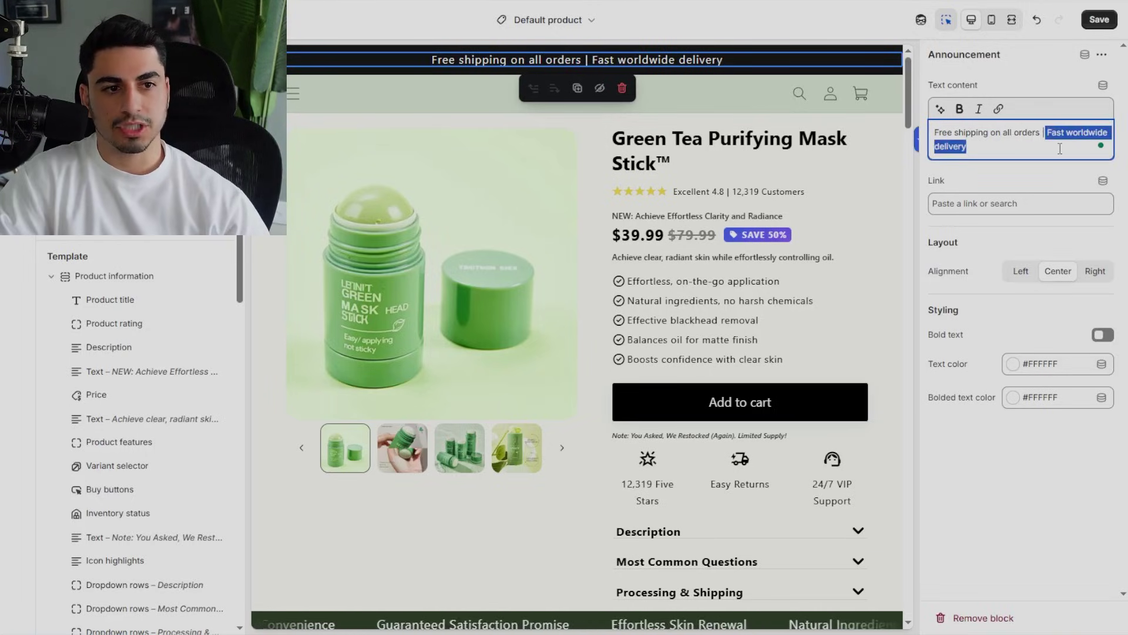
text(50% O)
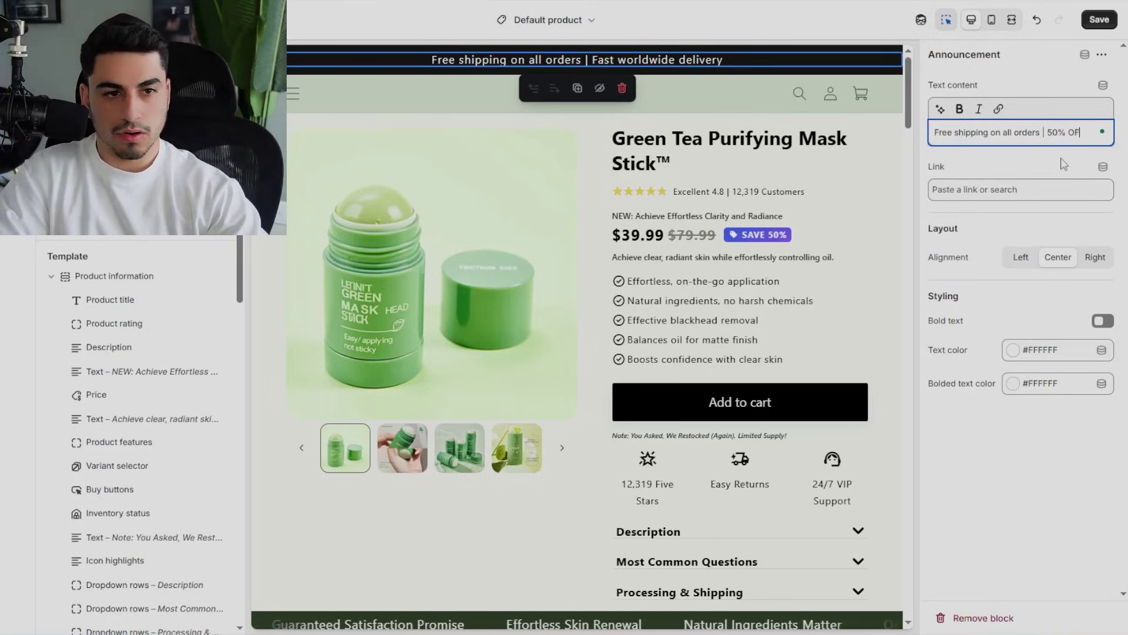
text(FF Todal Only!)
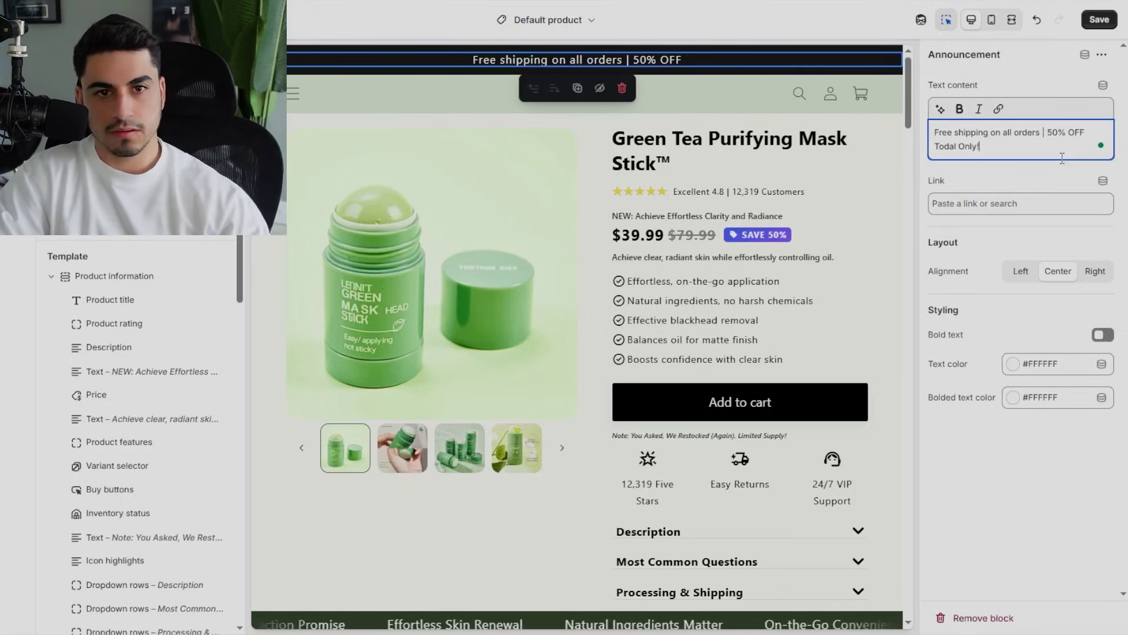
click(955, 132)
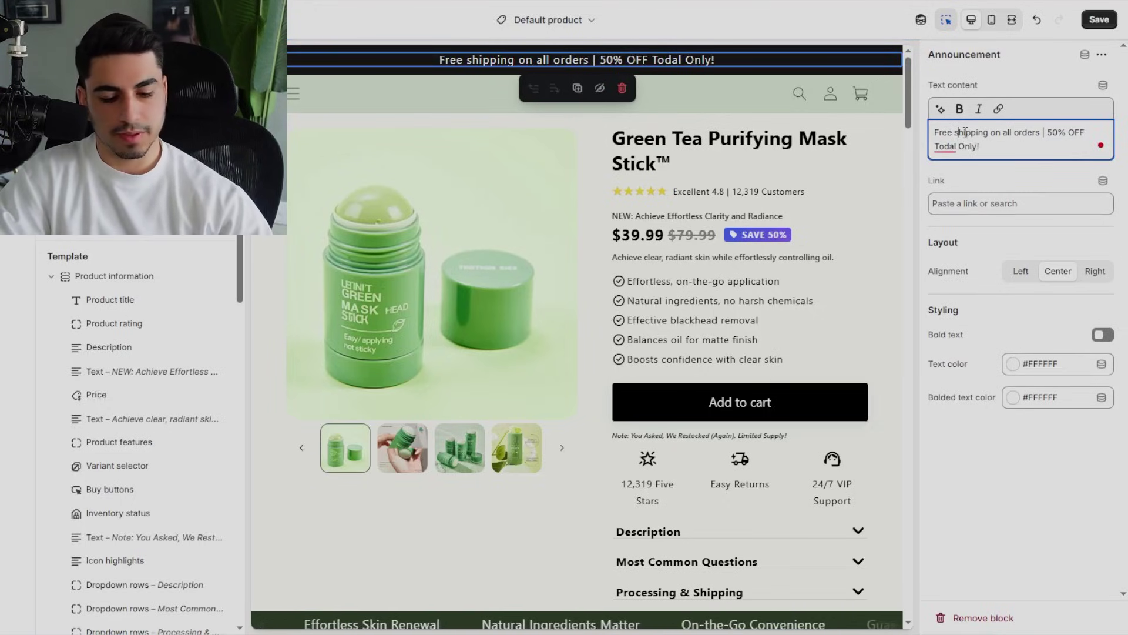
click(1000, 132)
key(BackSpace)
text(O)
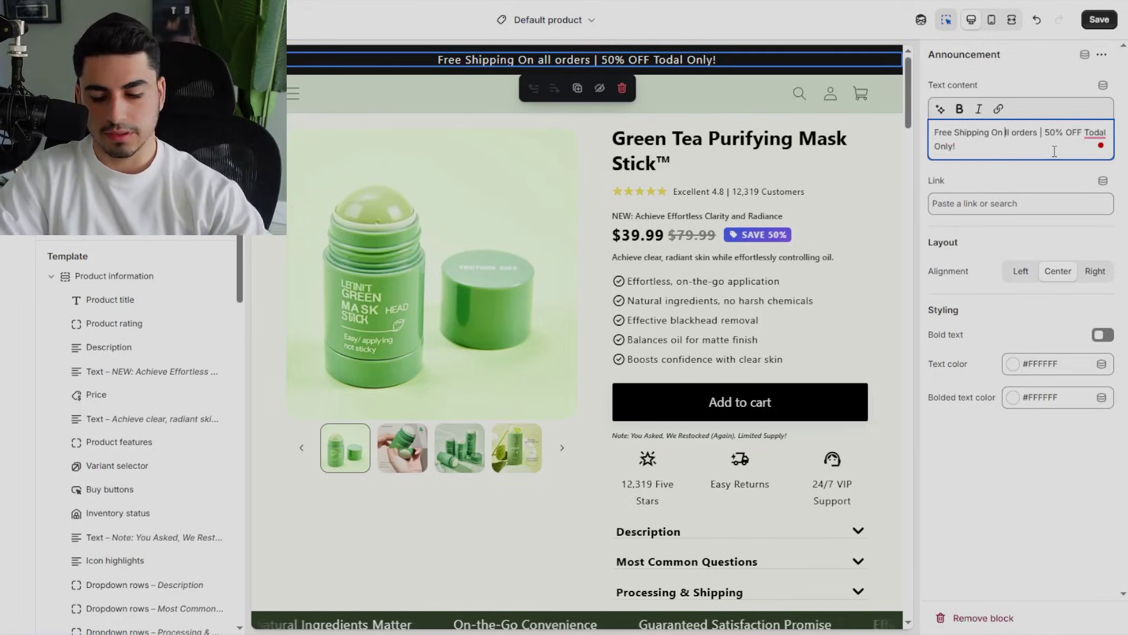
click(1099, 19)
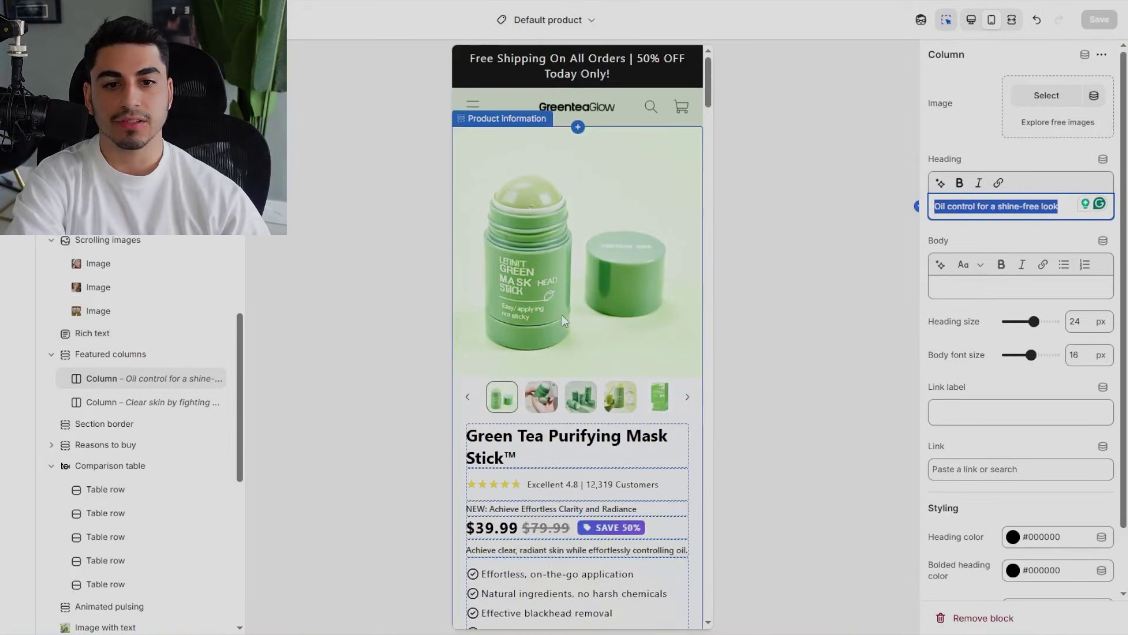
Look over the upper half of the product page in the mobile preview and open the Featured columns section's settings.
scroll(562, 315, down, 15)
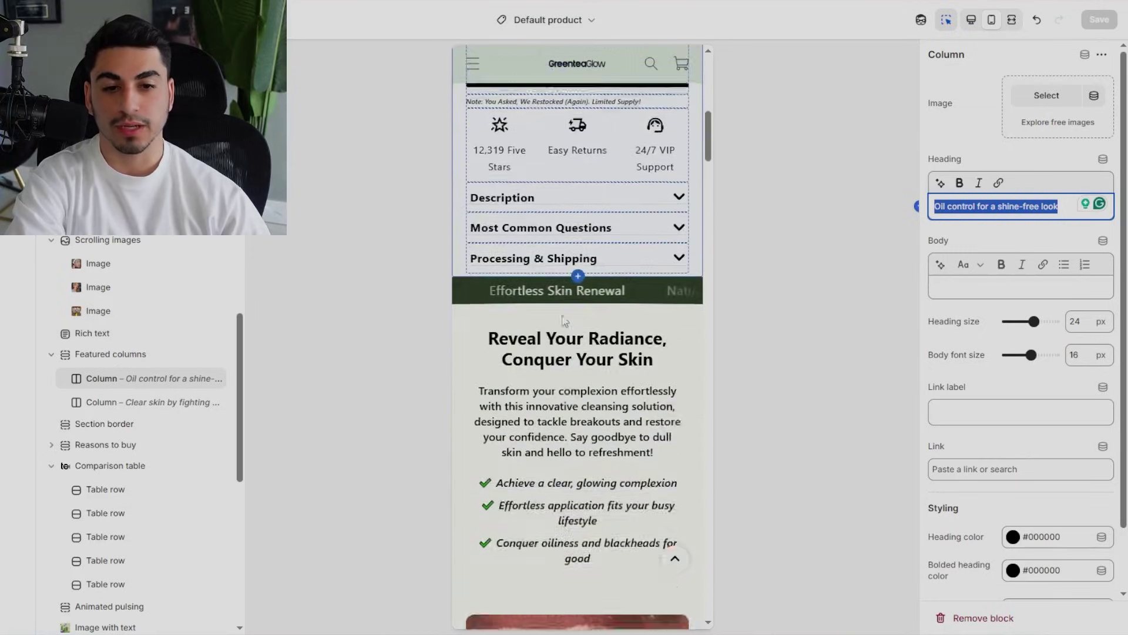
scroll(562, 321, down, 4)
scroll(562, 315, up, 6)
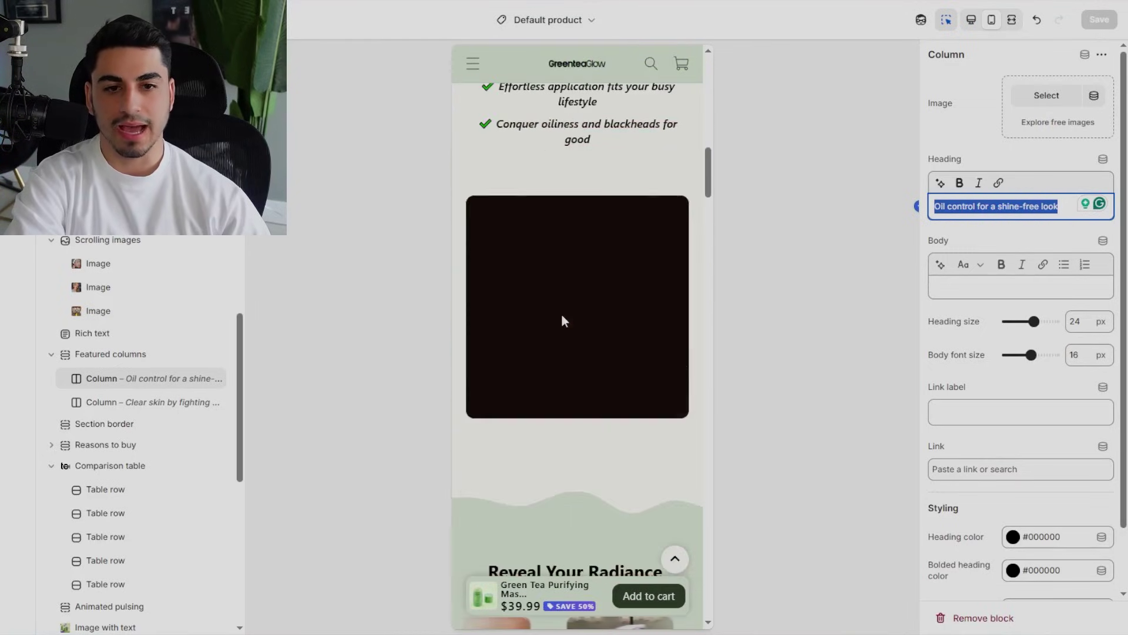
scroll(619, 315, down, 8)
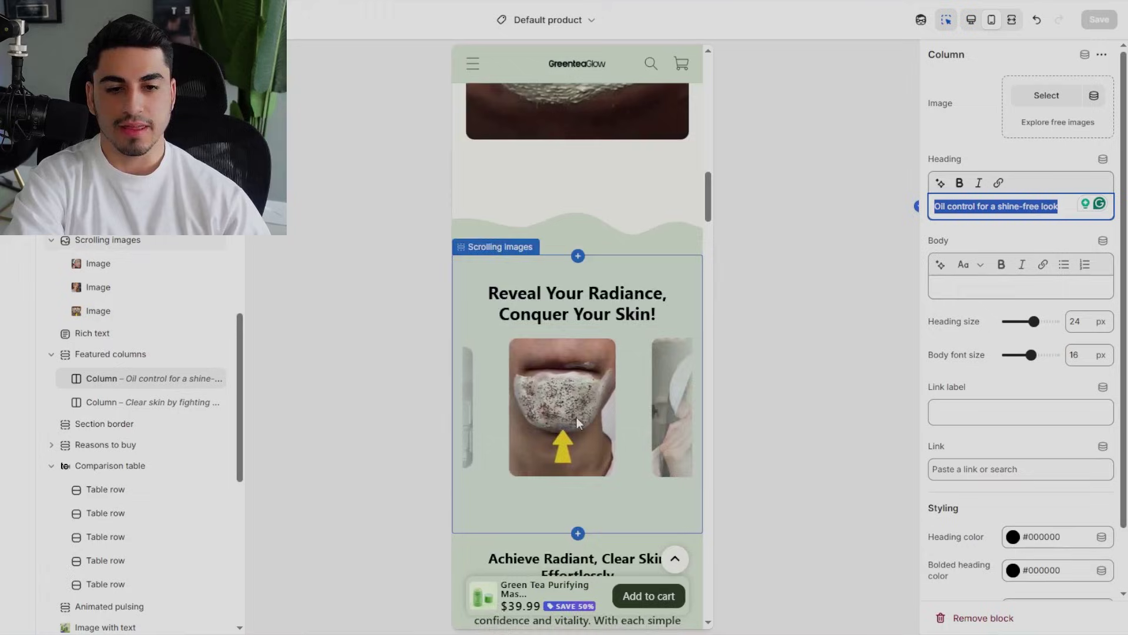
scroll(595, 419, down, 3)
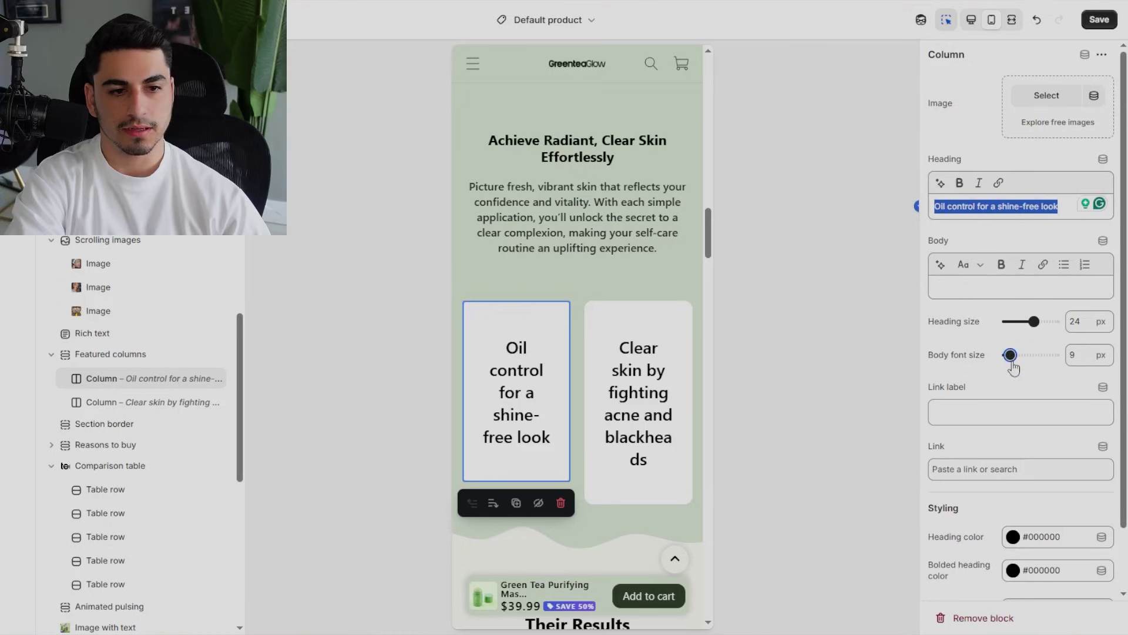
click(607, 493)
click(579, 276)
Check the mobile layout of the sections below Featured columns through the 30-day guarantee, and save the template.
scroll(625, 400, down, 15)
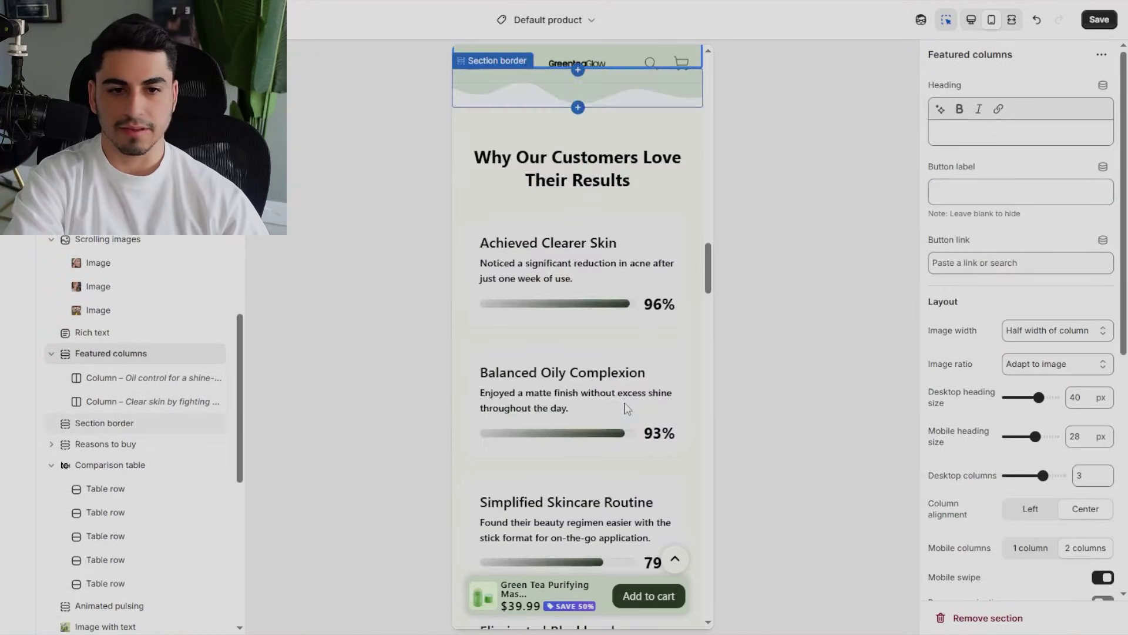
scroll(625, 400, down, 20)
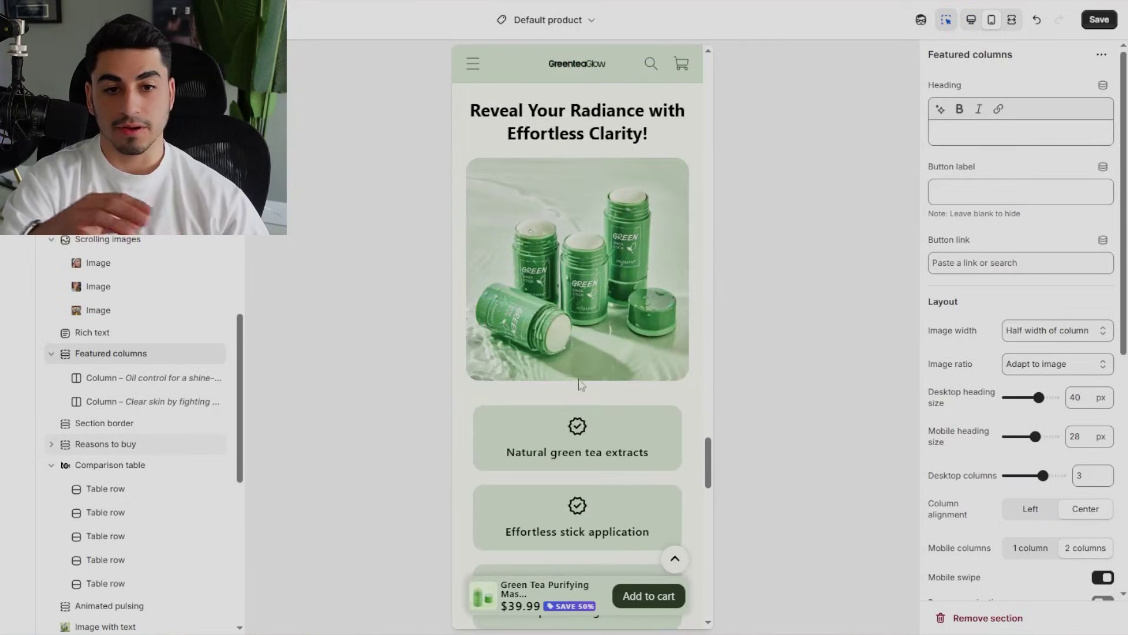
scroll(648, 341, down, 4)
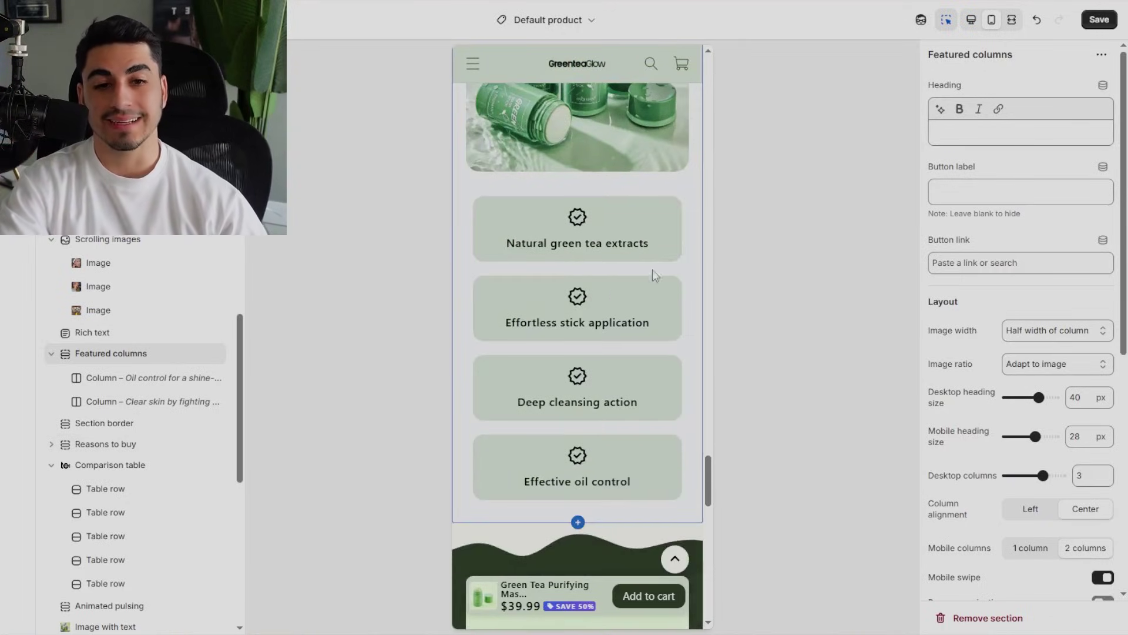
scroll(616, 175, up, 5)
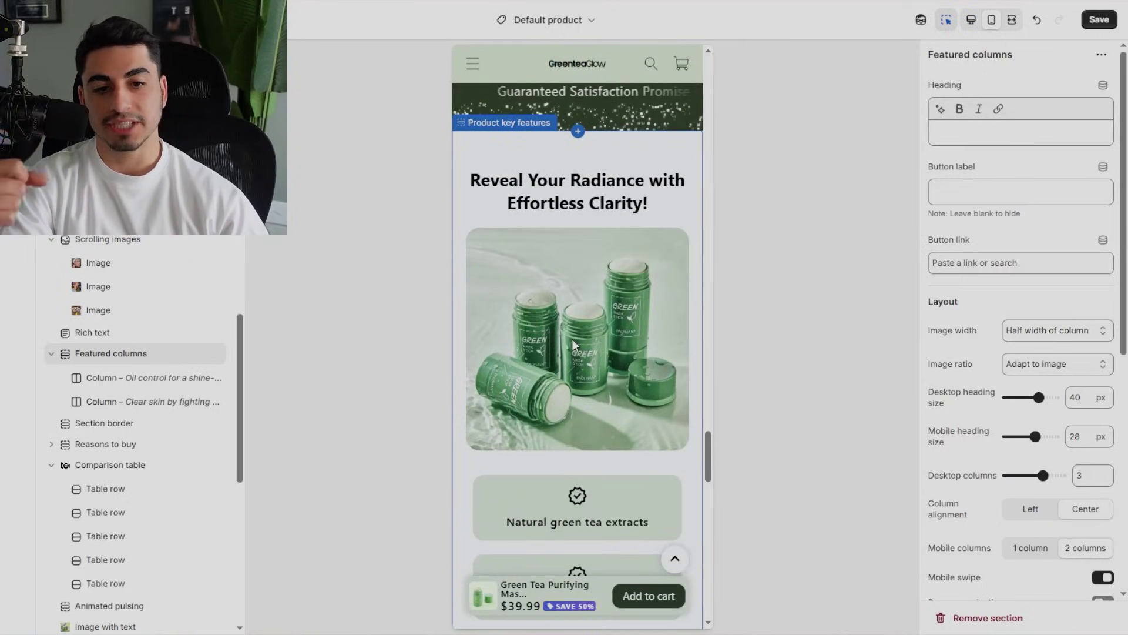
scroll(572, 344, down, 10)
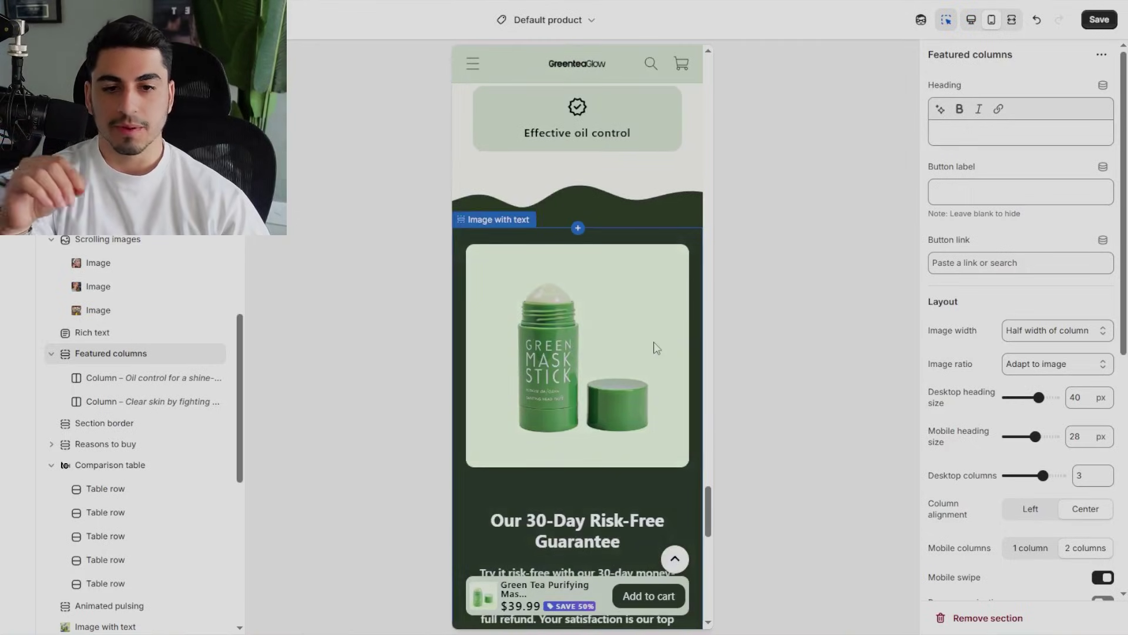
scroll(653, 341, down, 15)
scroll(654, 341, up, 20)
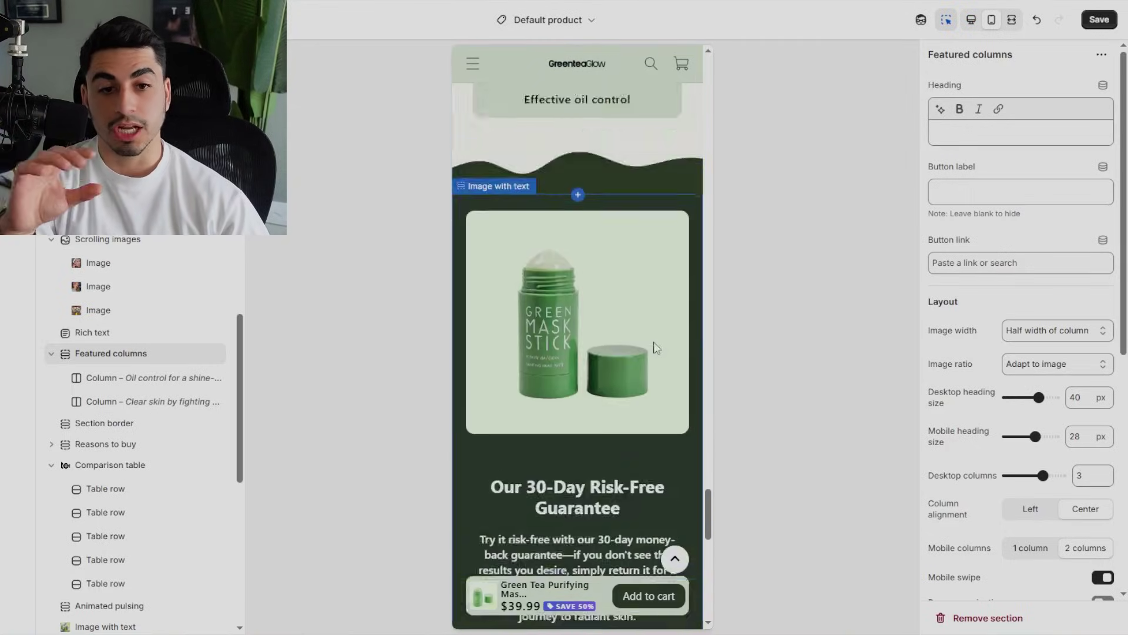
scroll(653, 346, up, 20)
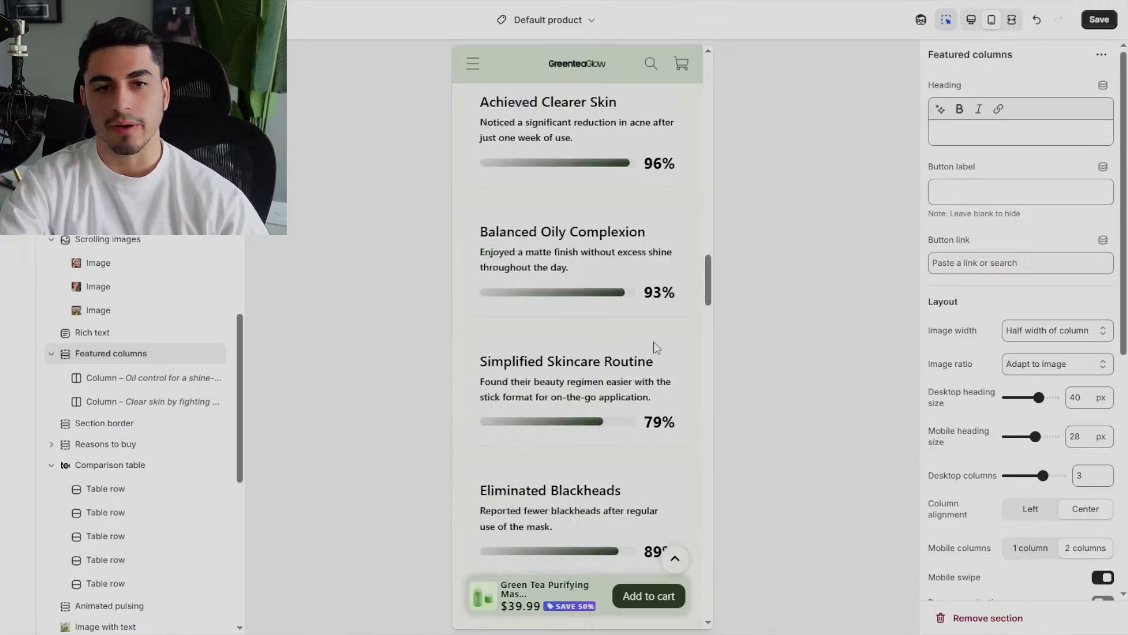
scroll(656, 346, up, 5)
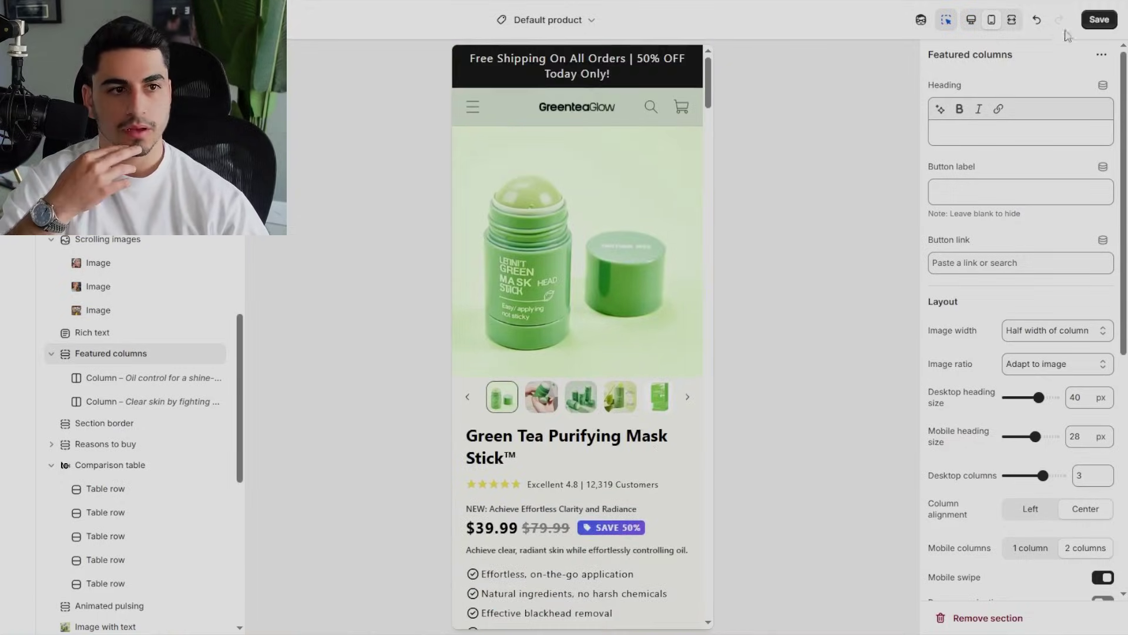
click(1090, 24)
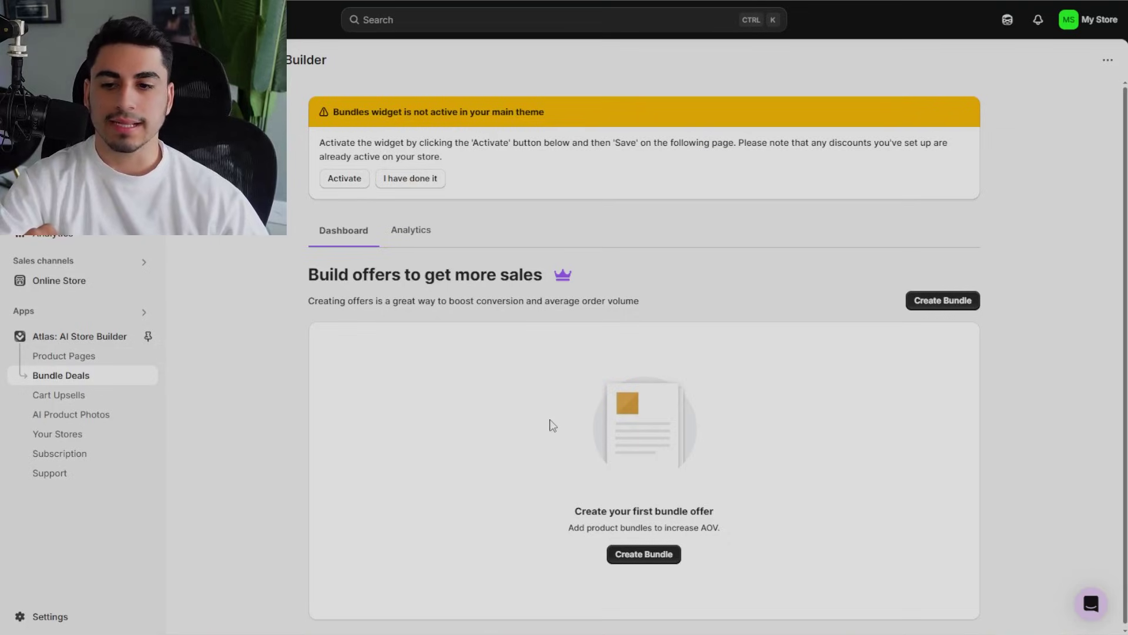
Create an Atlas bundle from the Volume Discount template and assign it to the green tea mask stick as a specific product.
click(654, 563)
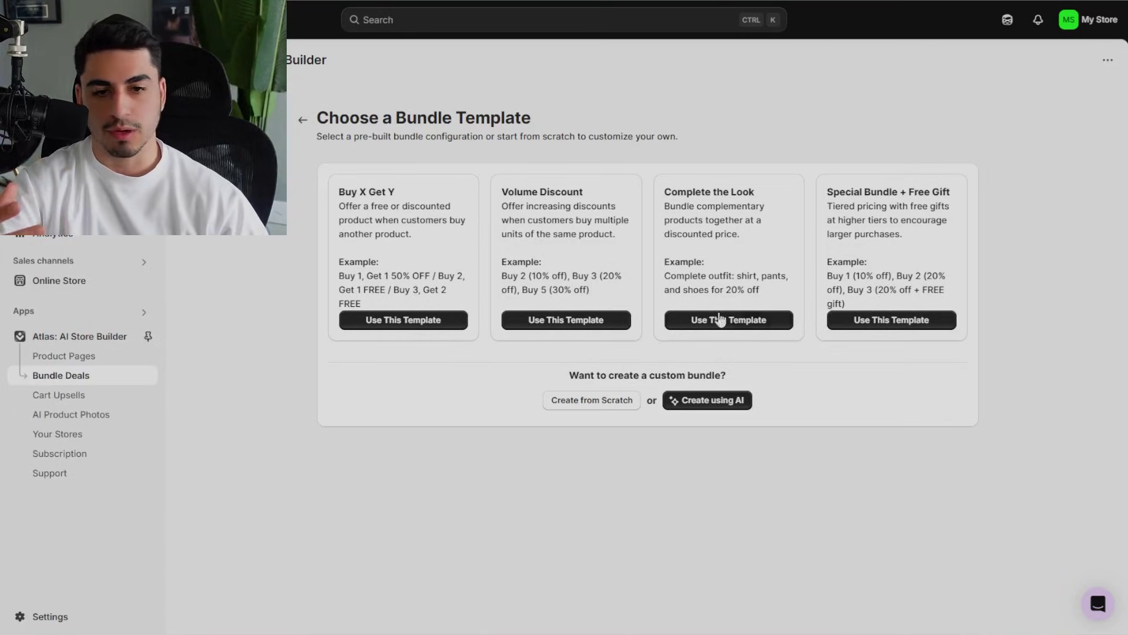
click(609, 322)
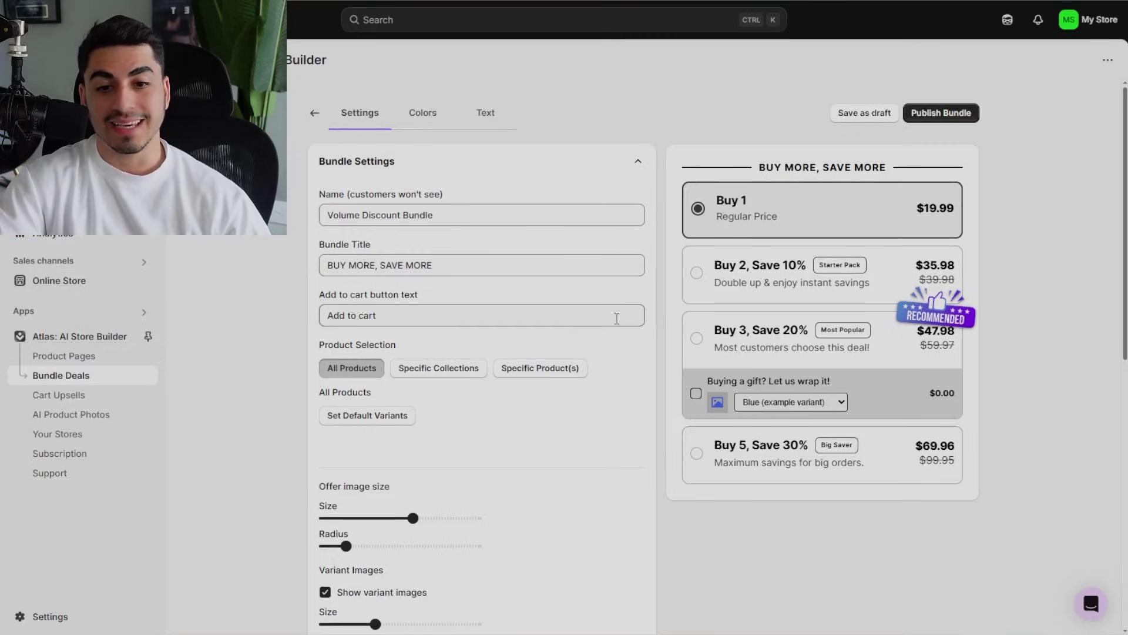
click(567, 370)
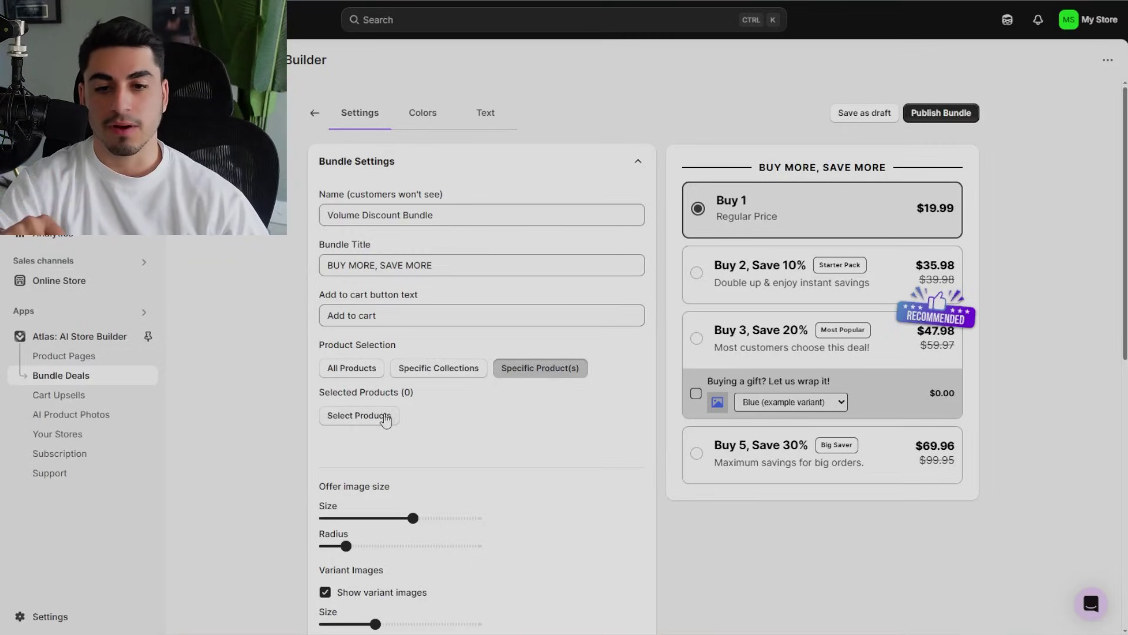
click(359, 416)
click(477, 222)
click(751, 519)
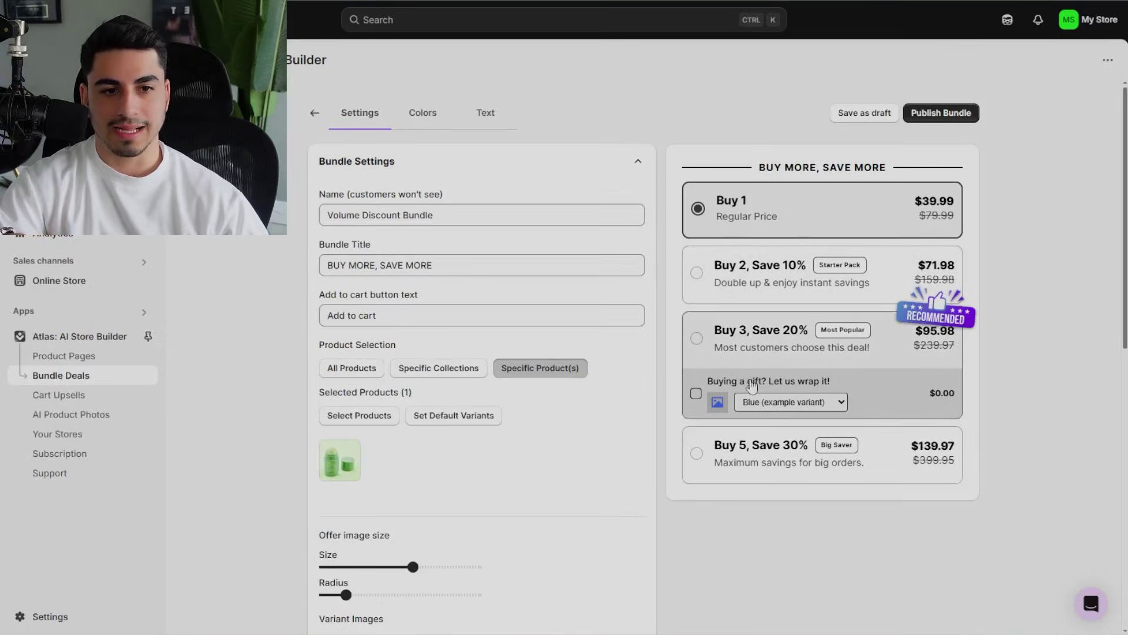
Delete the "Buy 5, Save 30%" offer from the volume discount bundle.
scroll(712, 512, down, 3)
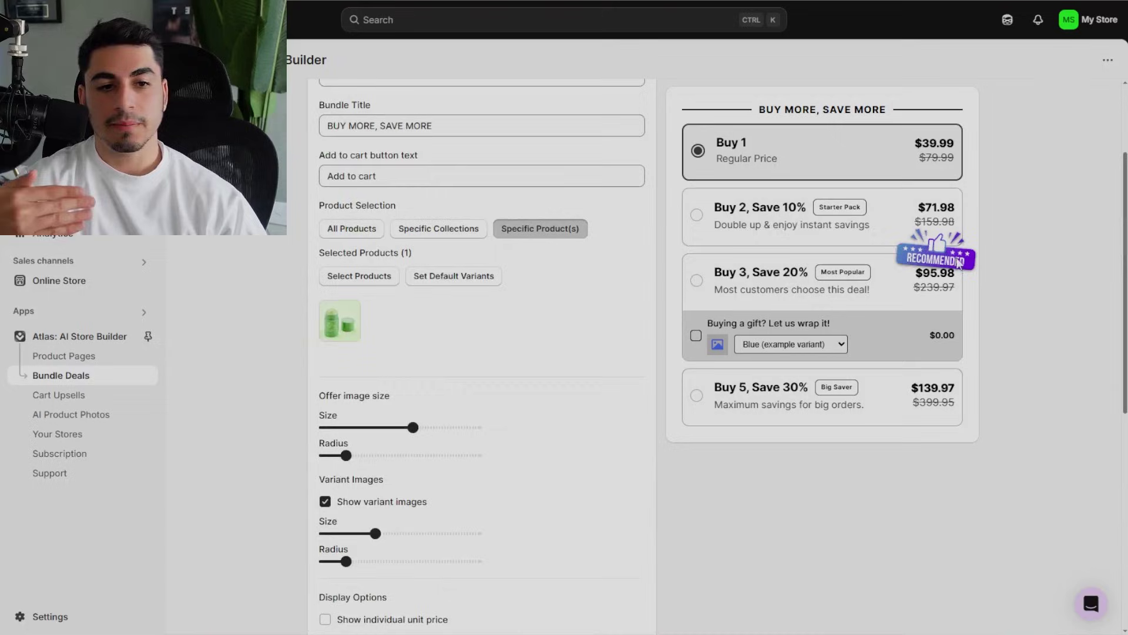
scroll(451, 471, down, 10)
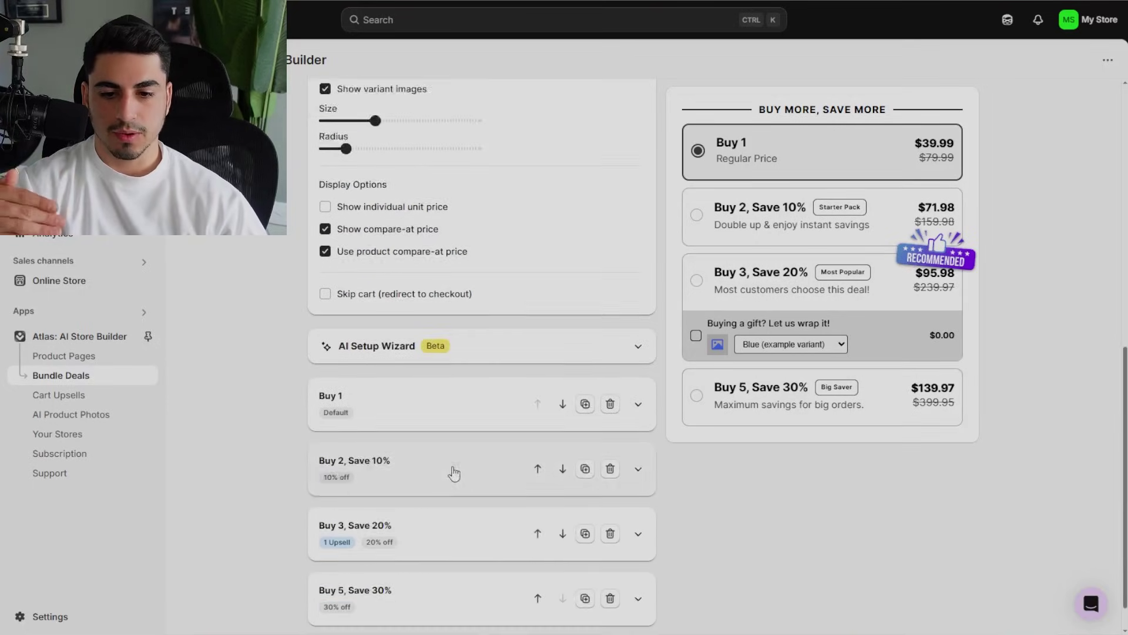
click(612, 561)
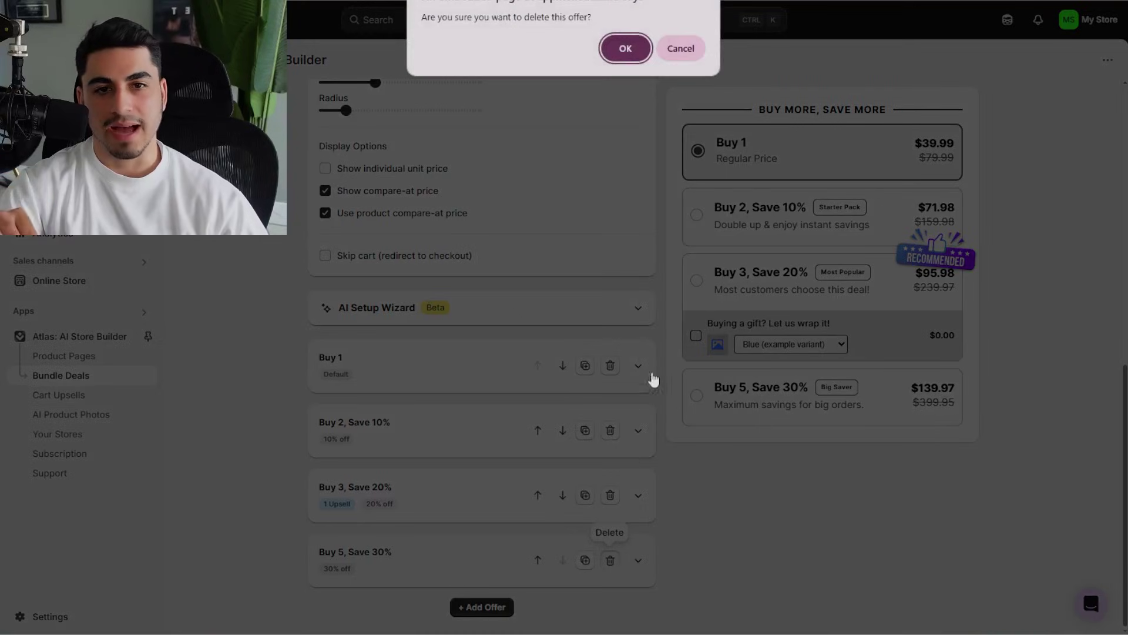
click(625, 49)
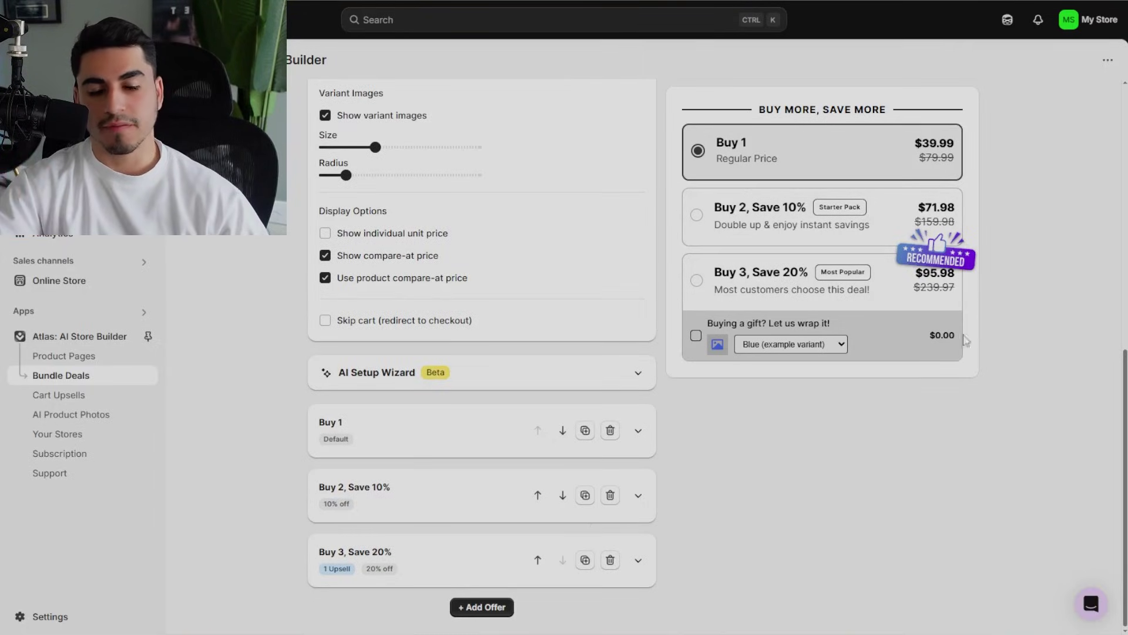
Try the Most Popular badge on the "Buy 3, Save 20%" offer, and set its badge type to None.
click(414, 549)
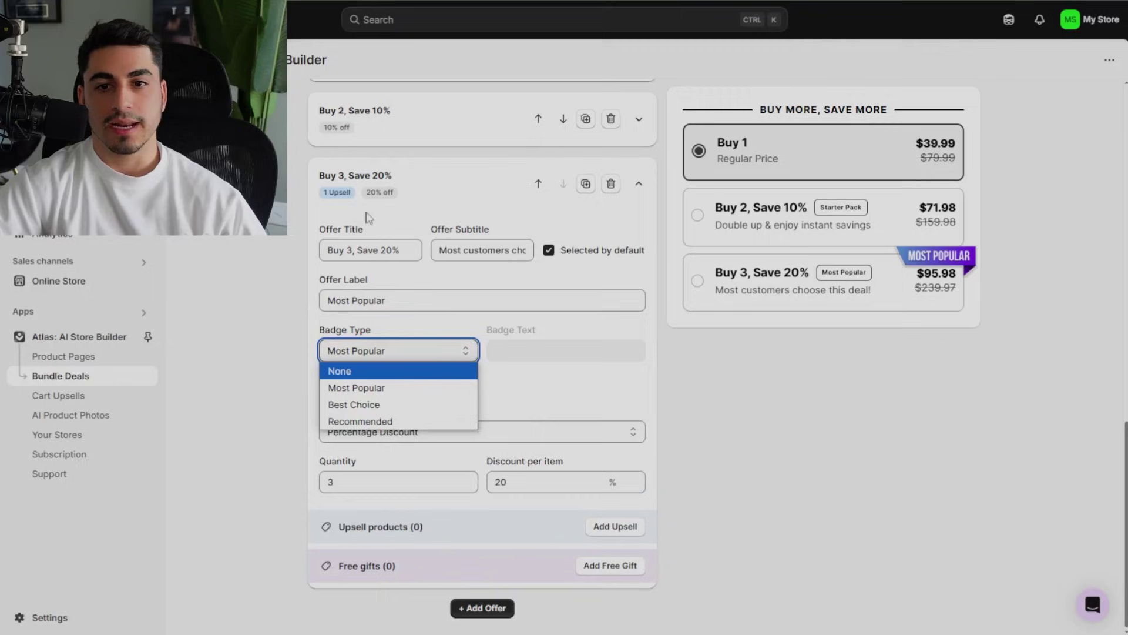
click(380, 389)
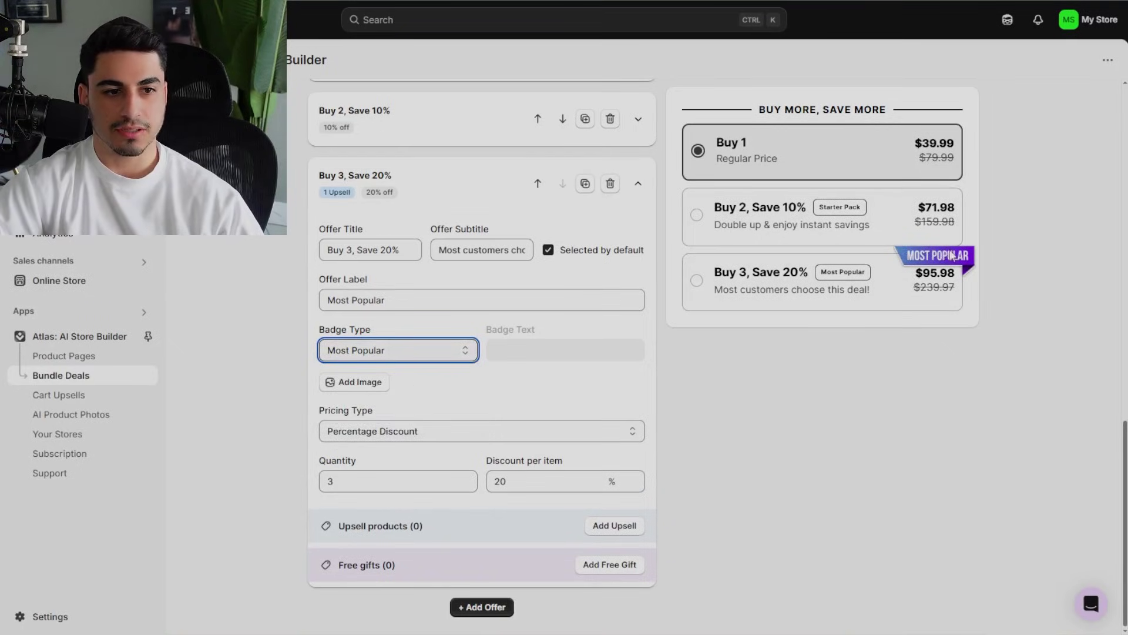
click(365, 353)
click(410, 371)
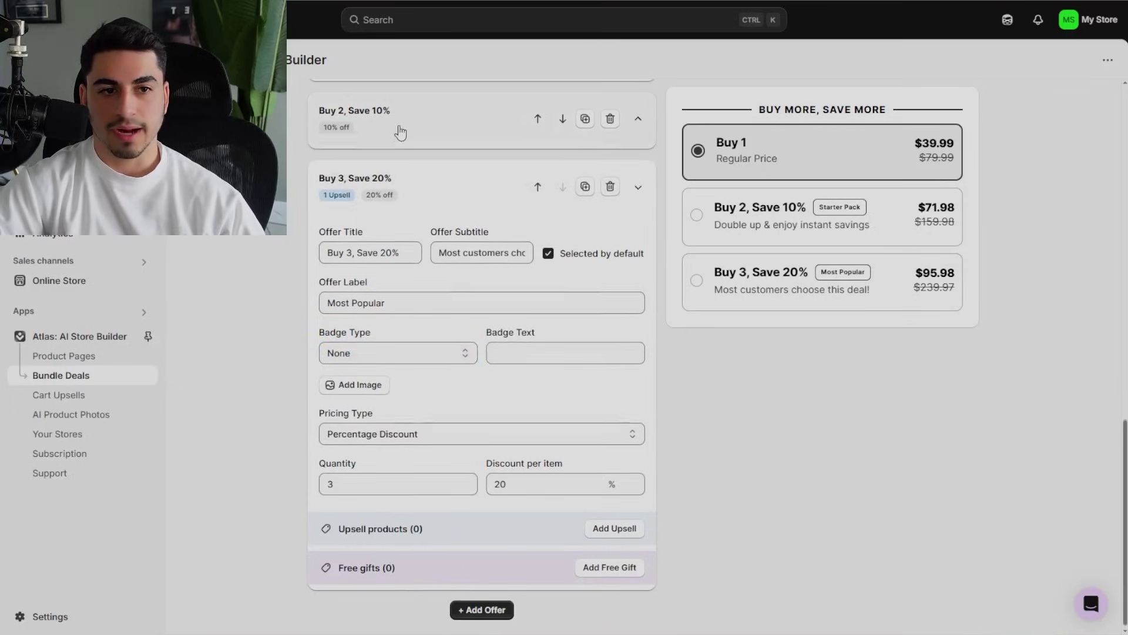
Set the badge type of the "Buy 2, Save 10%" offer to Most Popular.
click(397, 131)
click(405, 286)
click(387, 306)
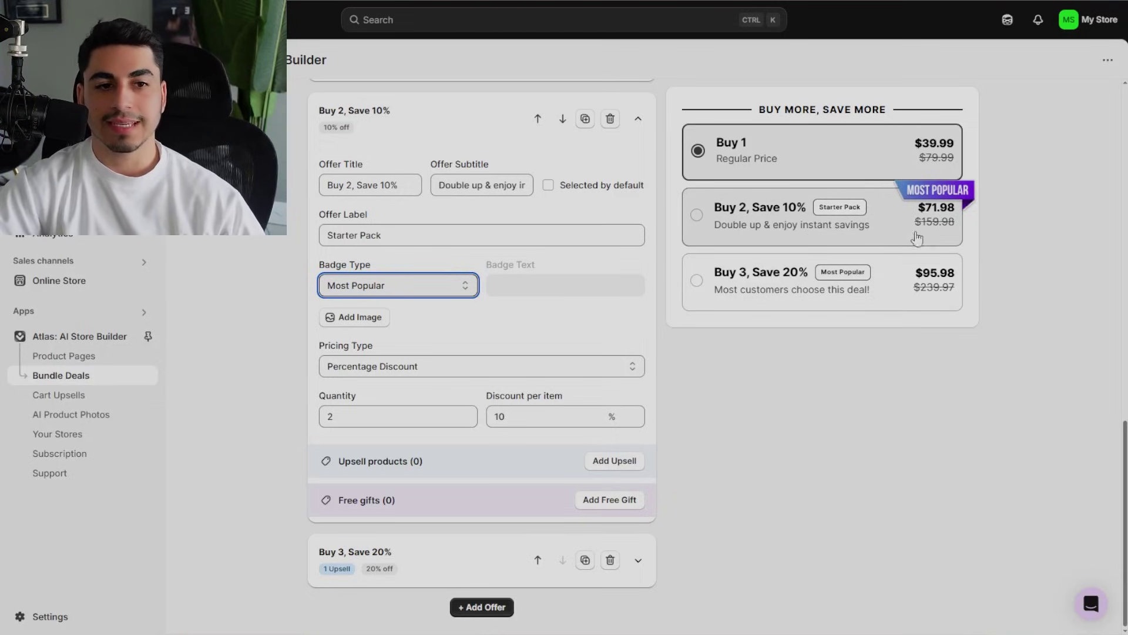
Publish the volume discount bundle and go on to the store's themes page.
scroll(1005, 275, up, 10)
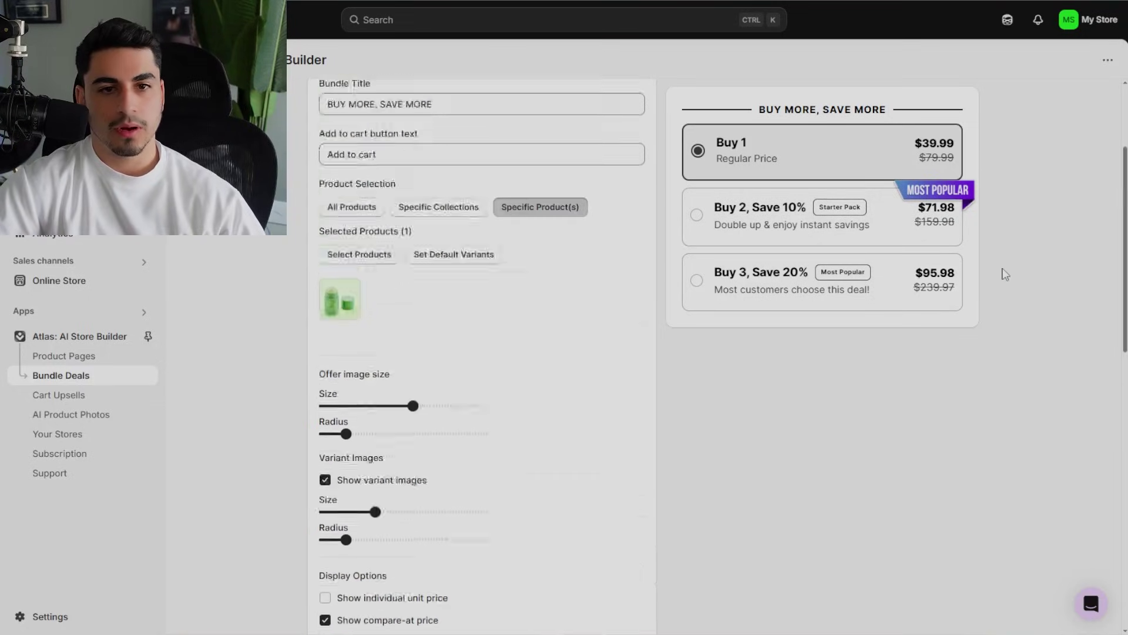
scroll(1005, 275, up, 3)
click(938, 115)
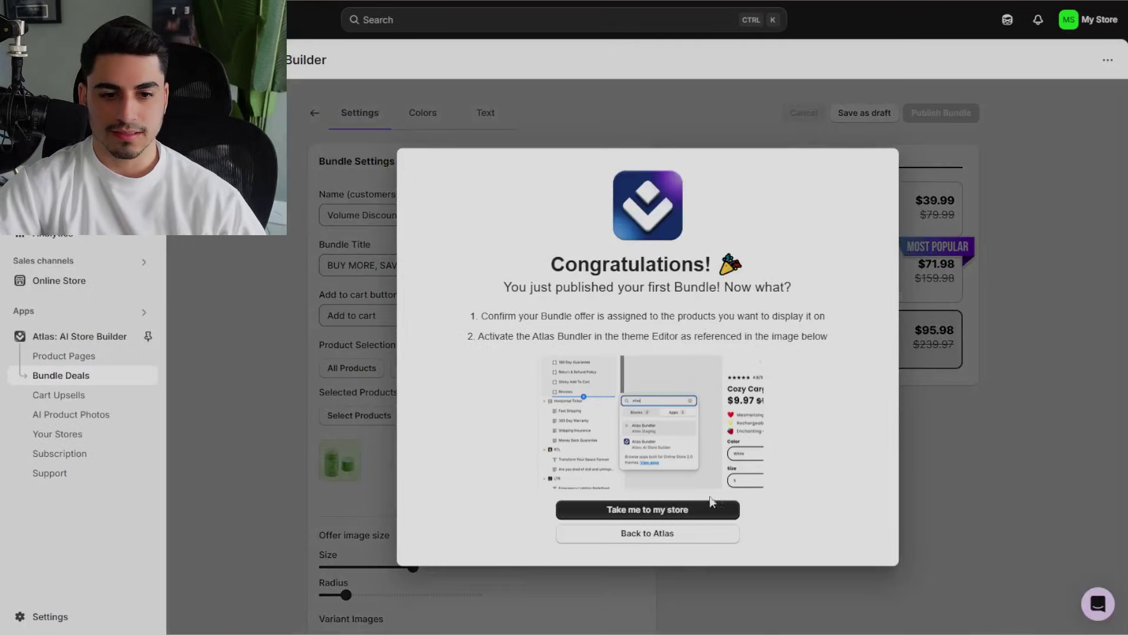
click(655, 512)
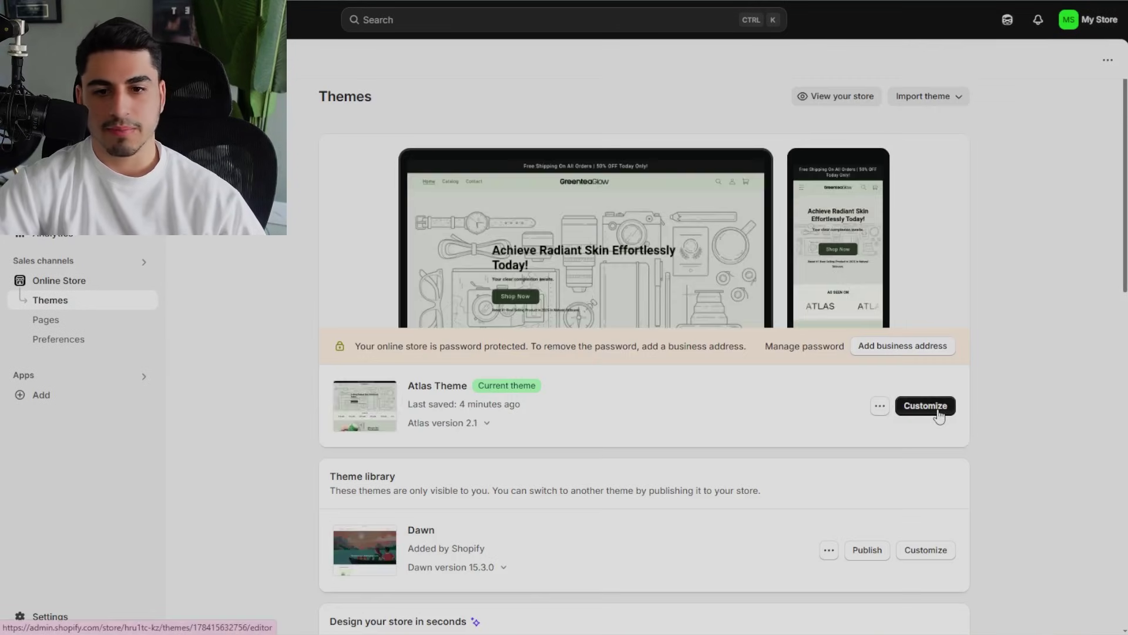
Open the Atlas Theme for customization, load the Default product template and switch the preview to mobile view.
click(938, 410)
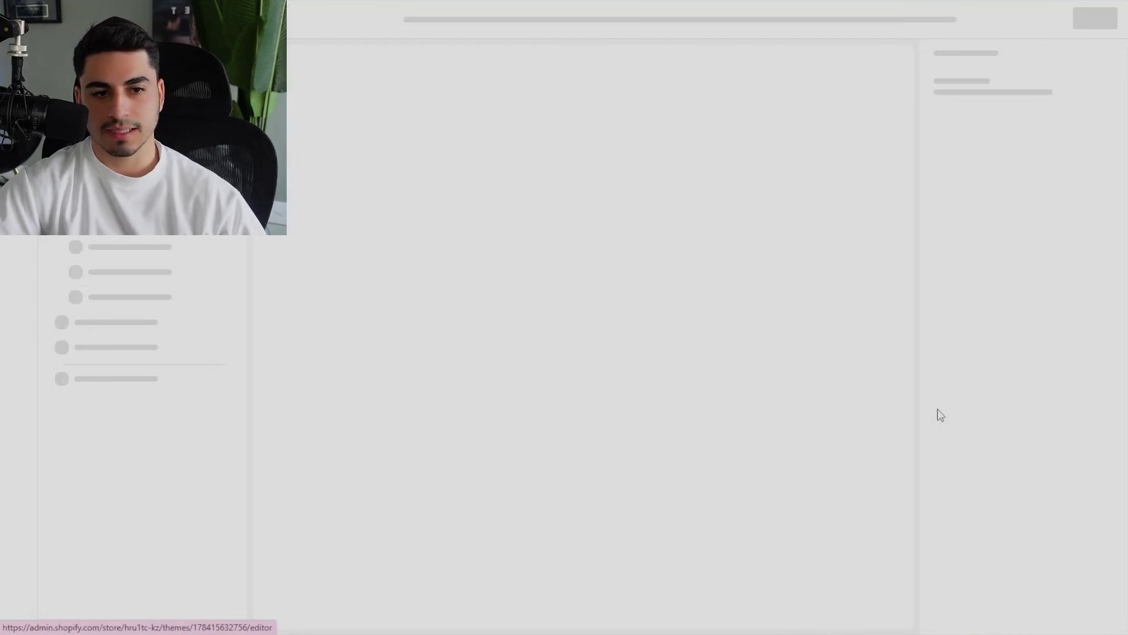
click(546, 20)
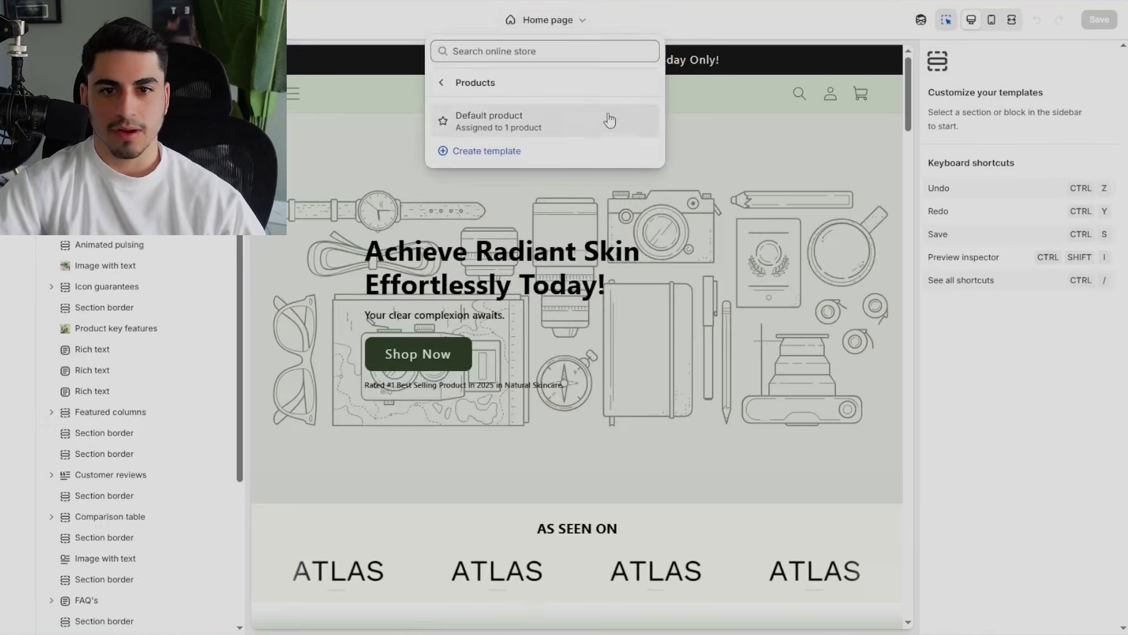
click(555, 127)
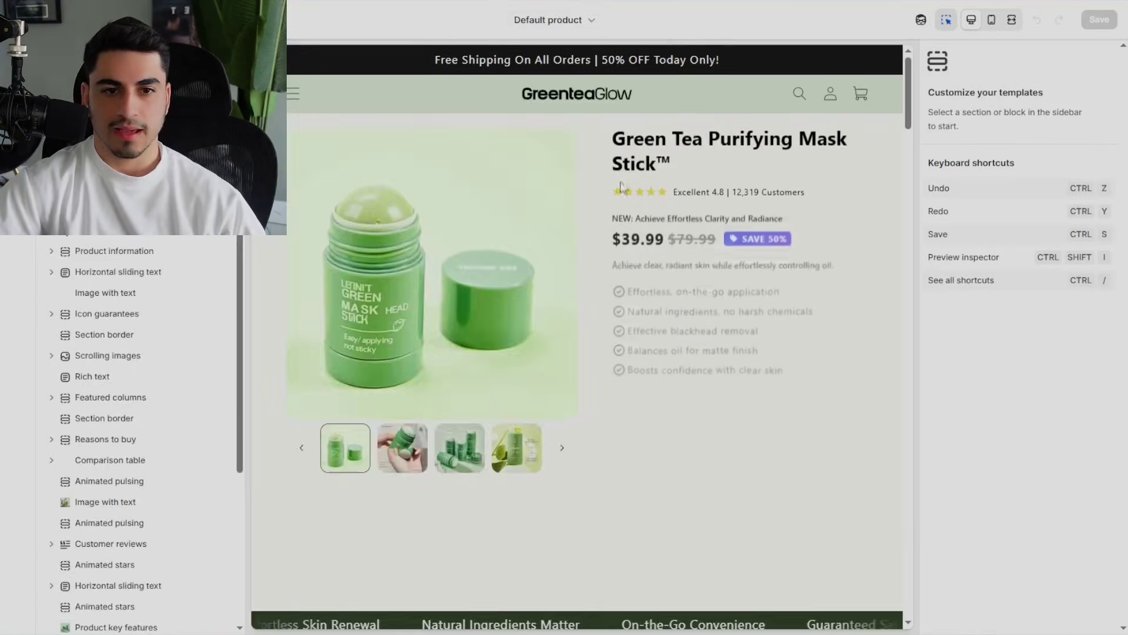
click(991, 20)
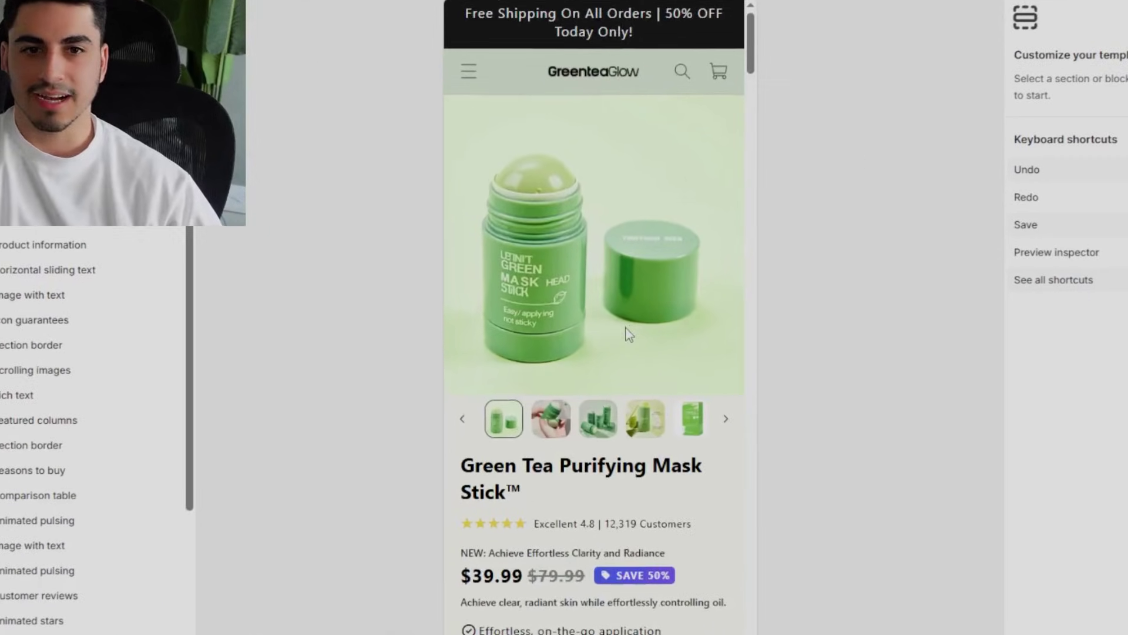
scroll(626, 329, down, 4)
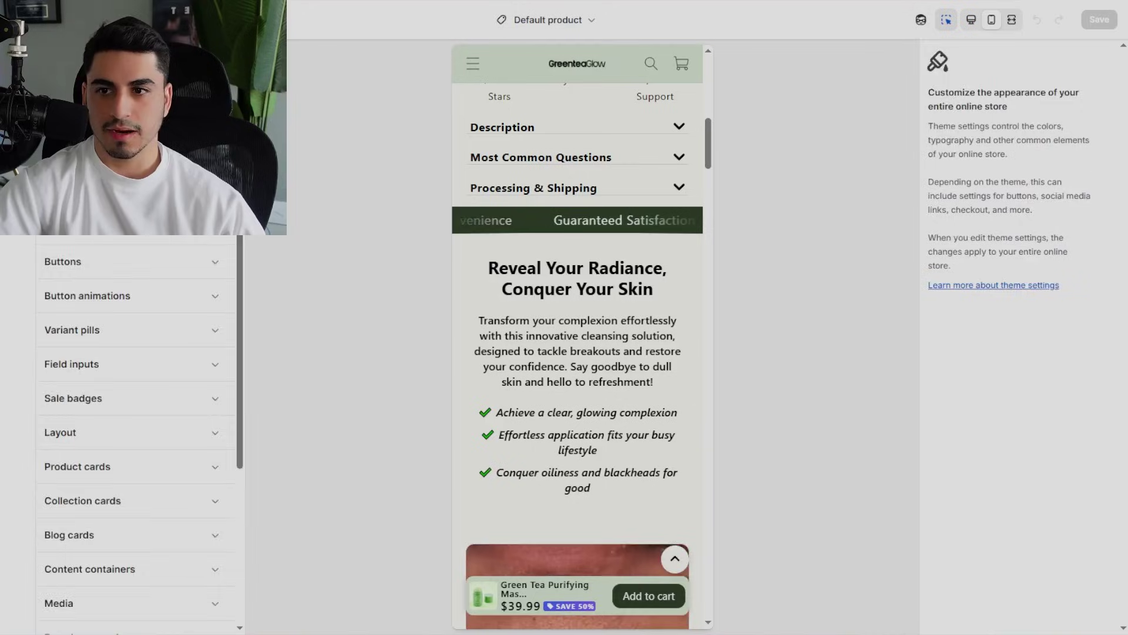
Add the Atlas Bundler app block between the product features and the Add to cart button, and save the template.
click(17, 136)
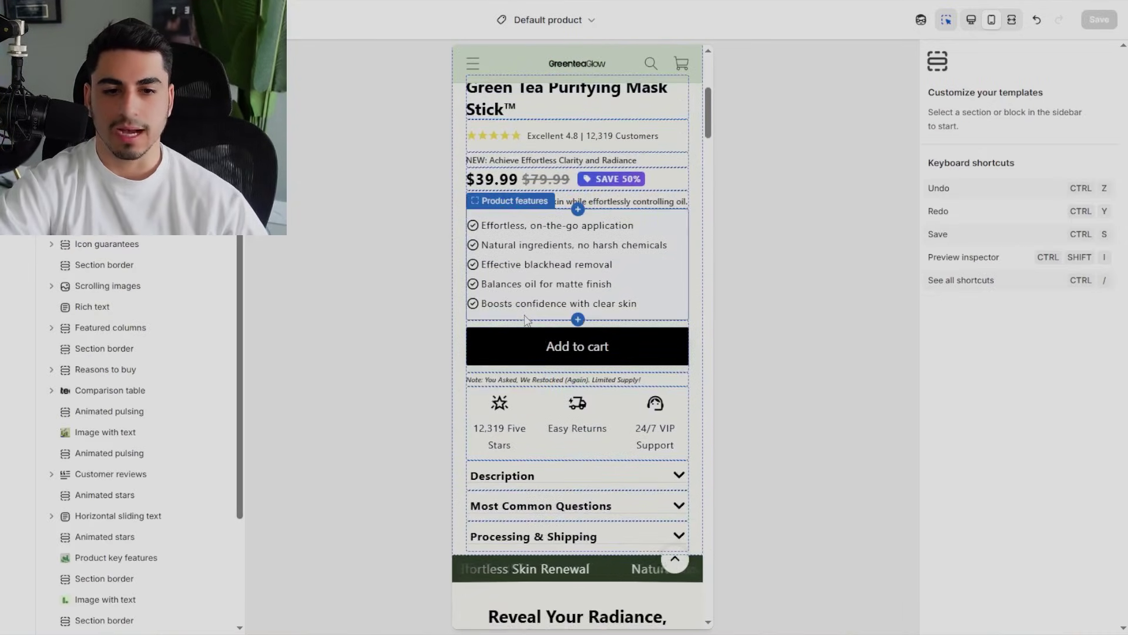
click(578, 319)
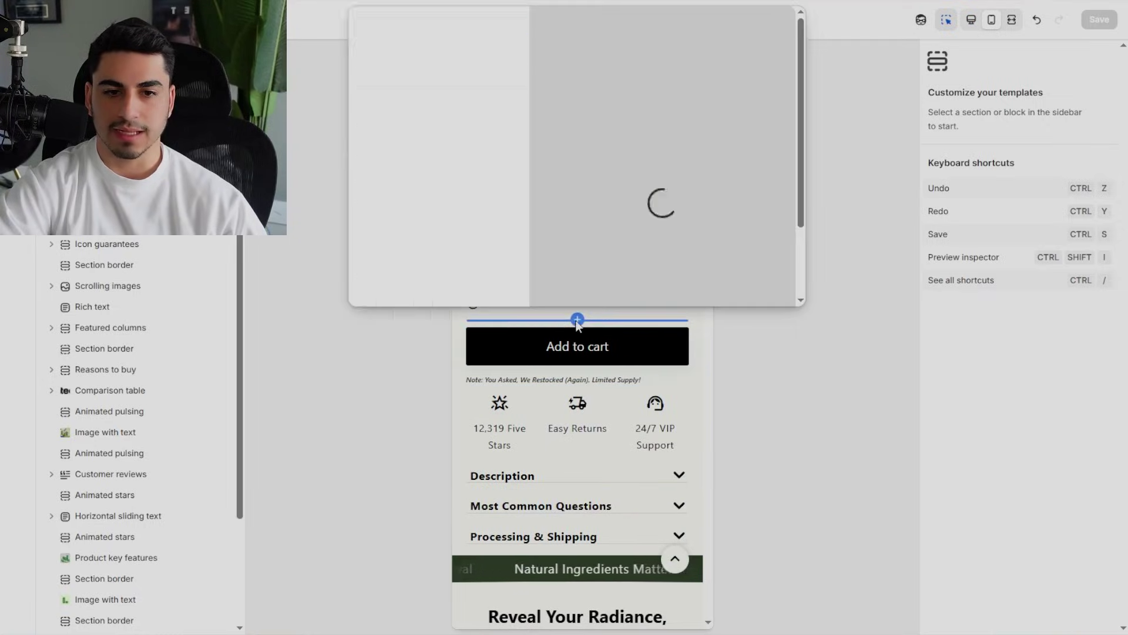
click(488, 53)
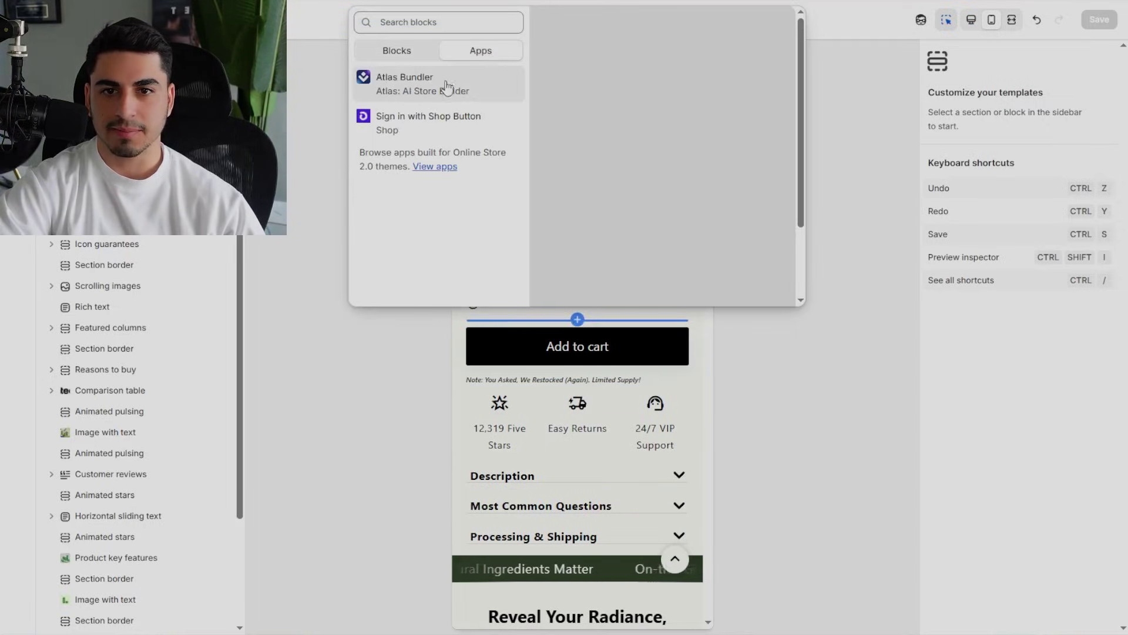
click(476, 92)
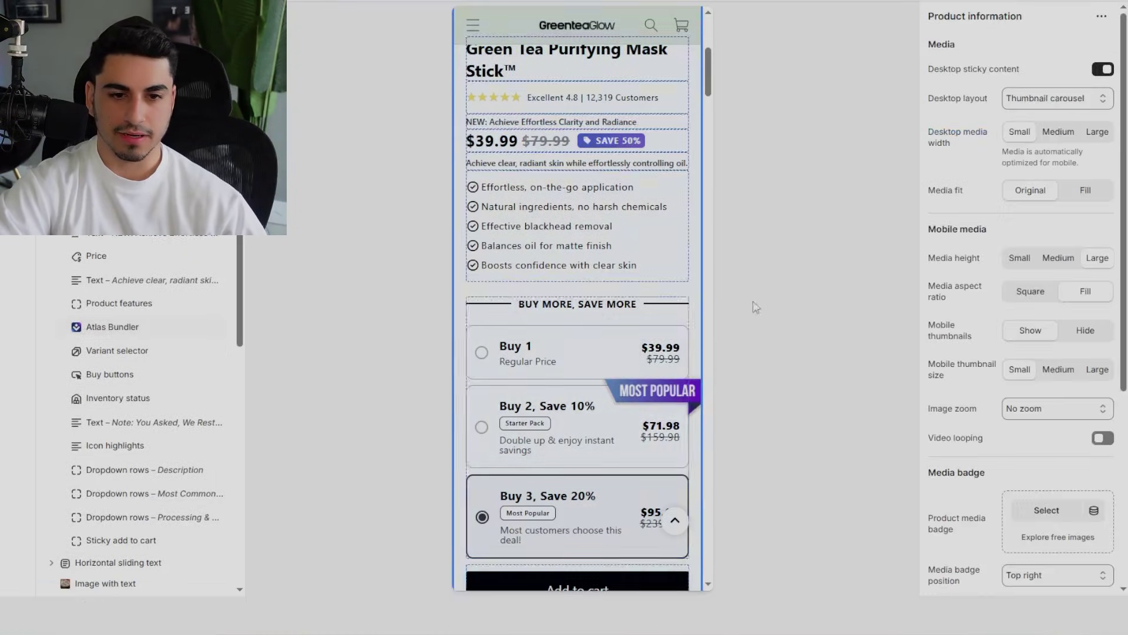
scroll(646, 382, down, 2)
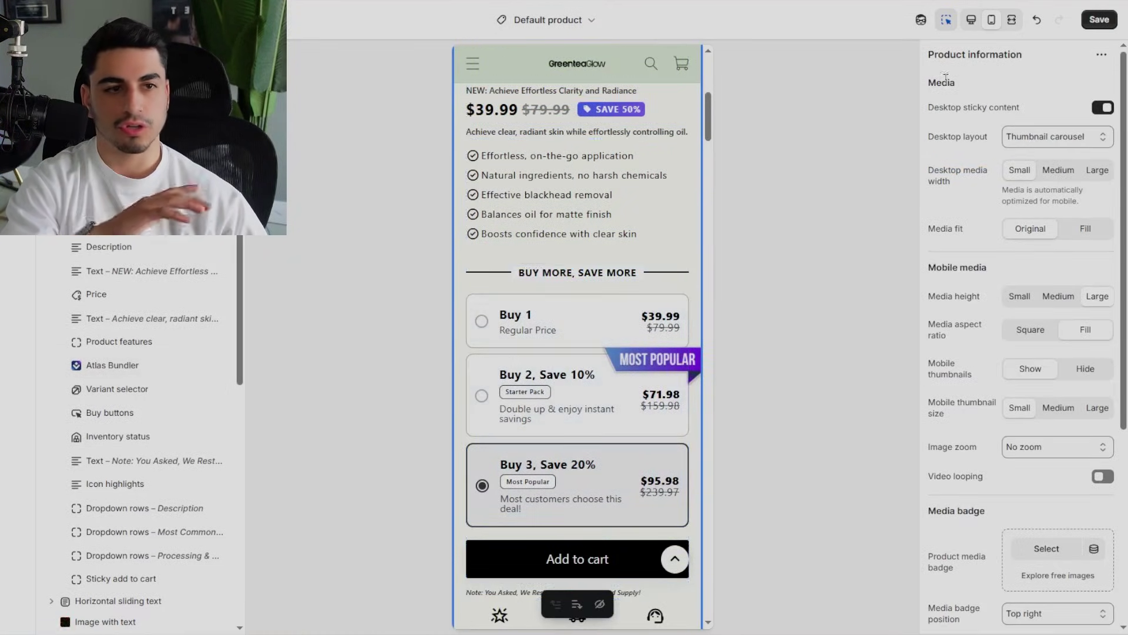
click(1099, 19)
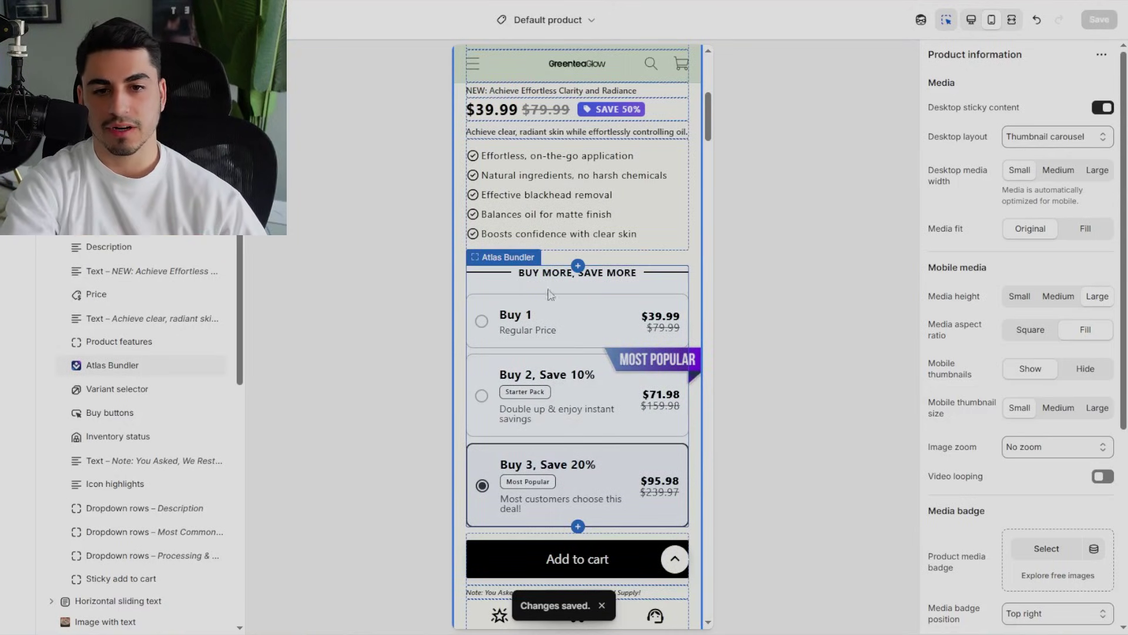
Look over the product page sections below the bundle offers in the editor's mobile preview.
scroll(470, 150, down, 1)
scroll(462, 179, down, 10)
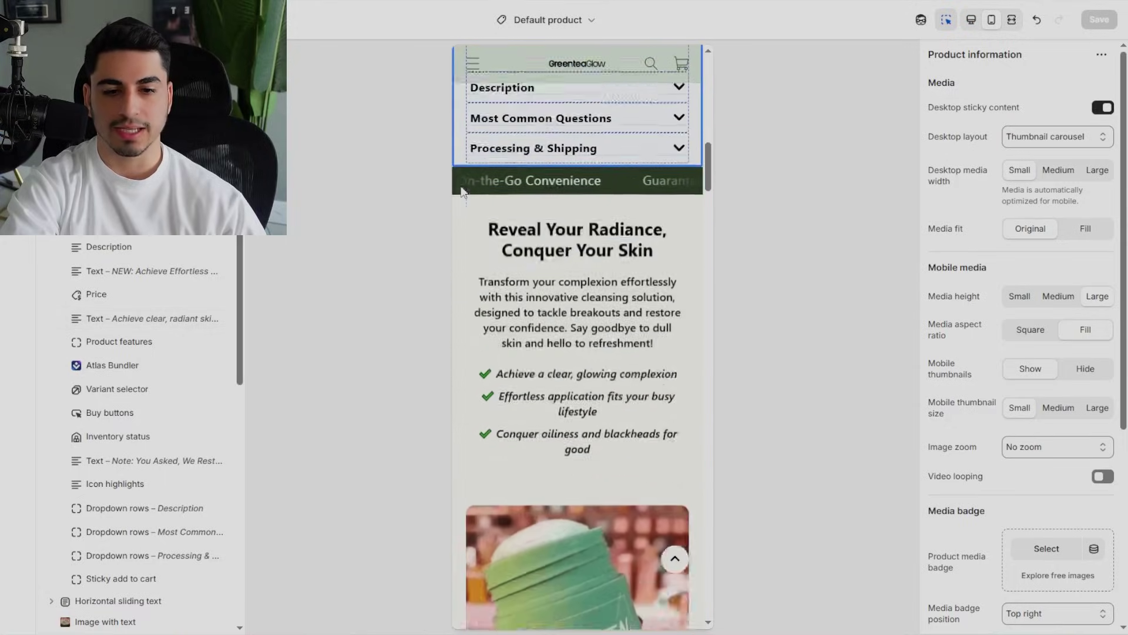
scroll(460, 186, down, 6)
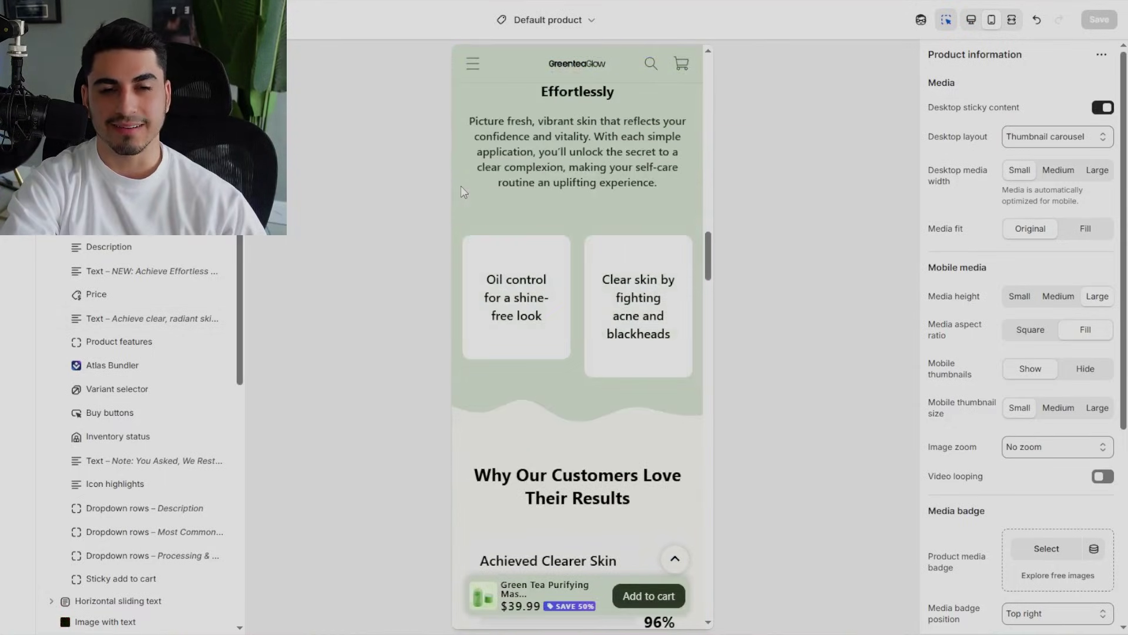
scroll(461, 186, down, 2)
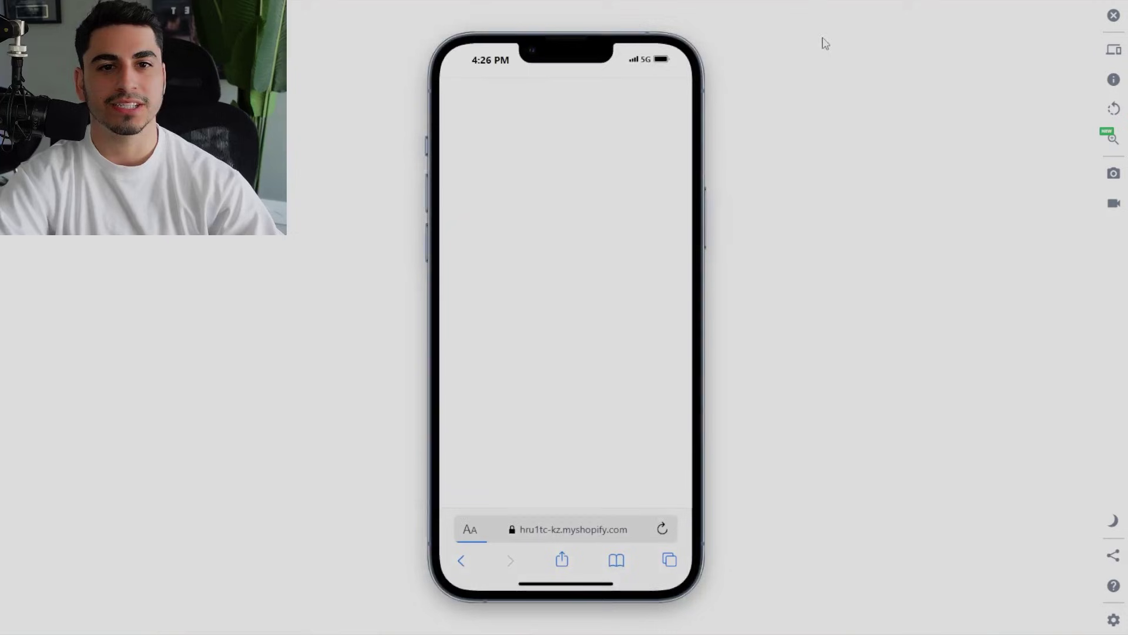
Review the store's product page in a phone simulator, from the product images and bundle offers down to the customer results section.
scroll(677, 215, down, 3)
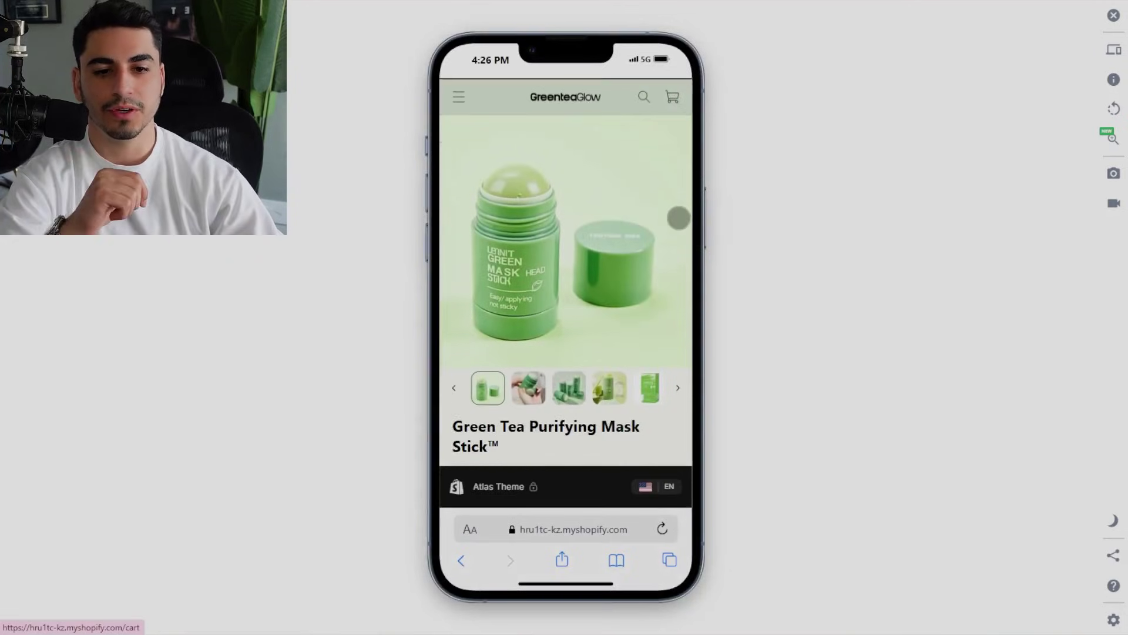
scroll(676, 216, up, 3)
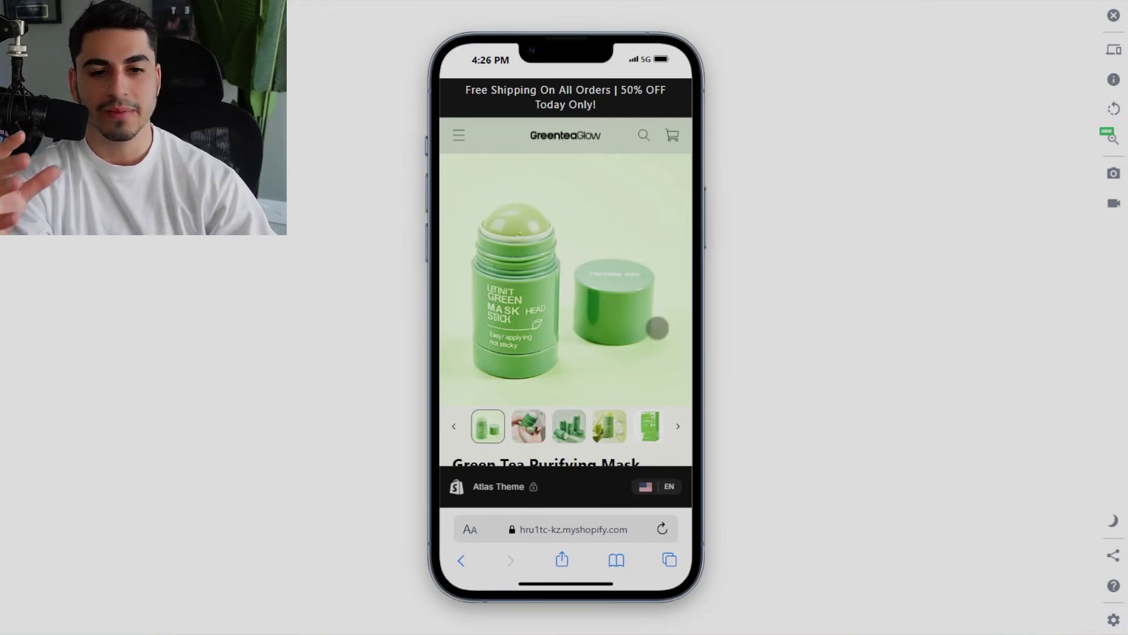
scroll(656, 327, down, 5)
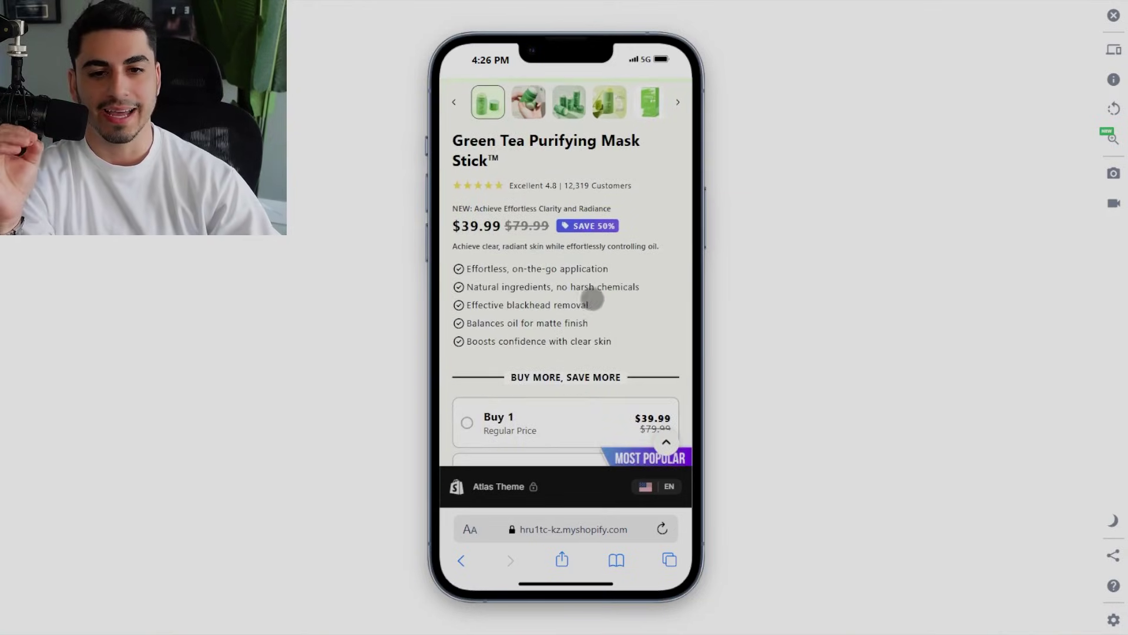
scroll(492, 201, down, 5)
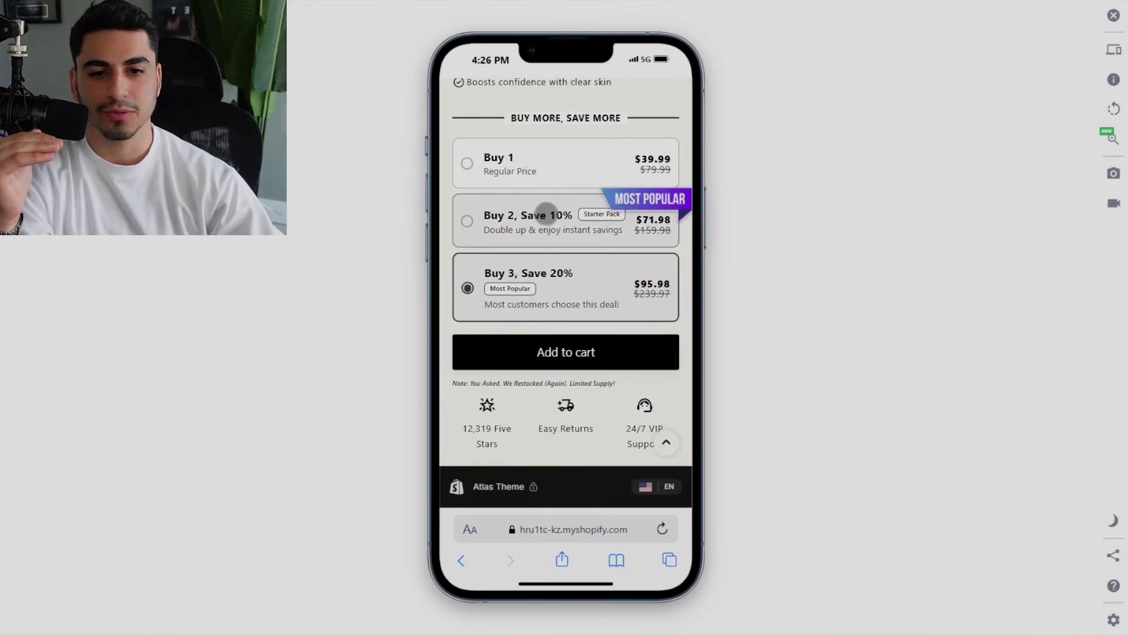
scroll(637, 282, down, 10)
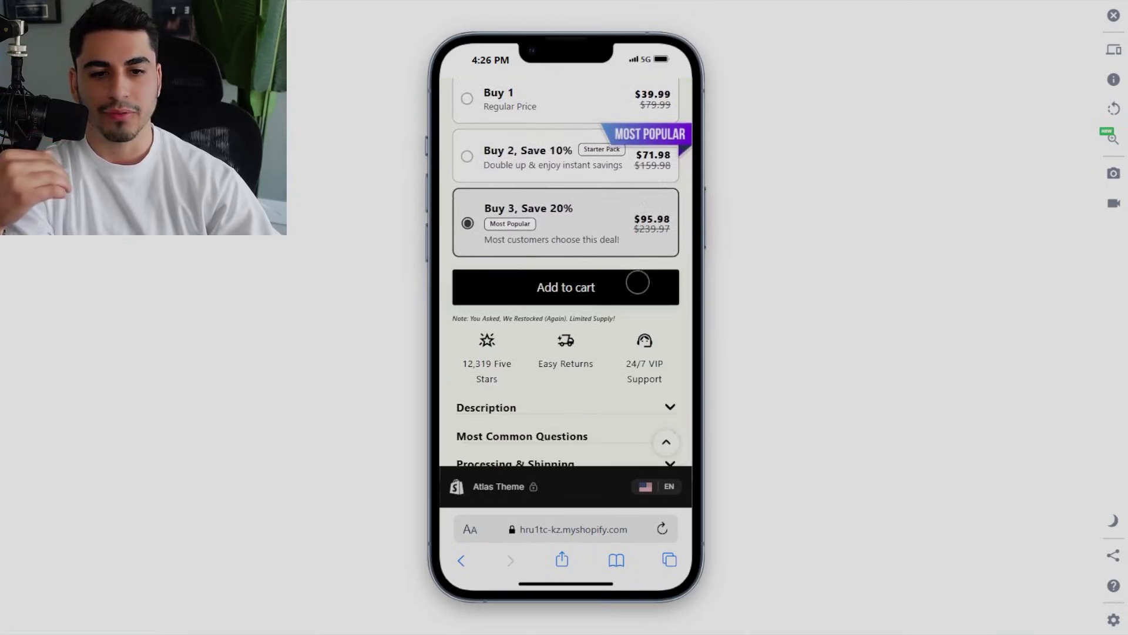
scroll(637, 282, down, 3)
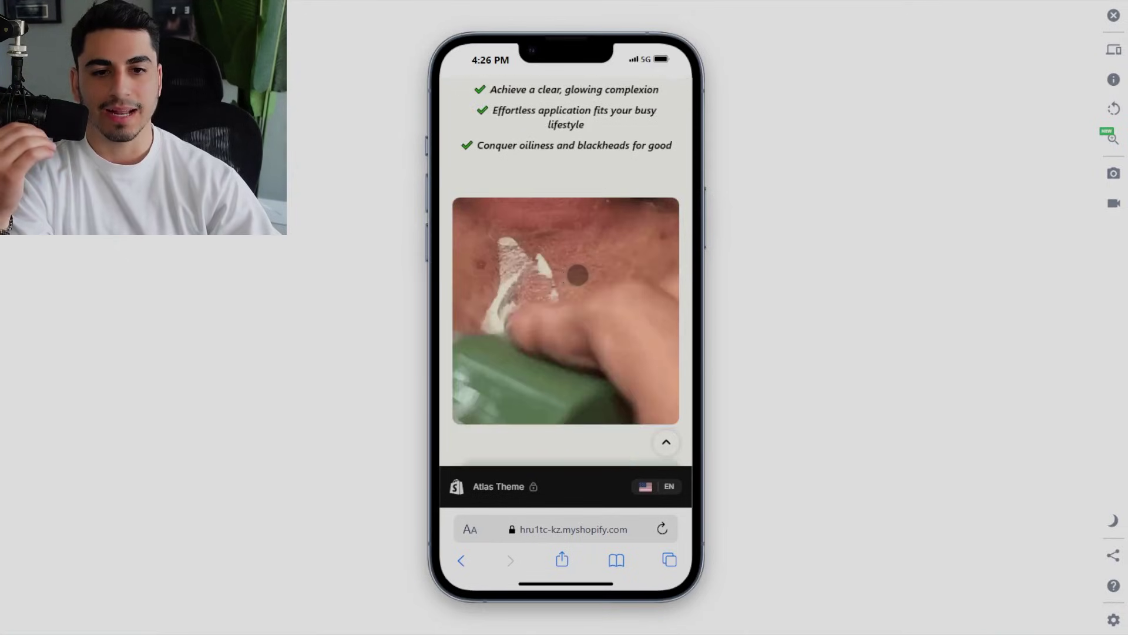
scroll(589, 353, down, 2)
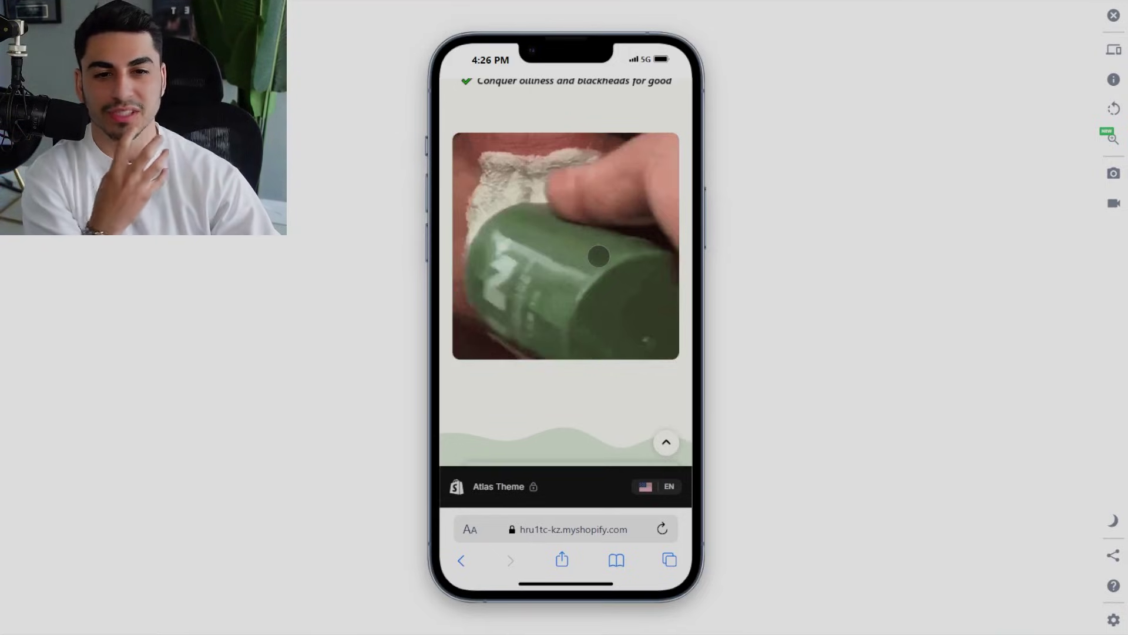
scroll(599, 256, down, 6)
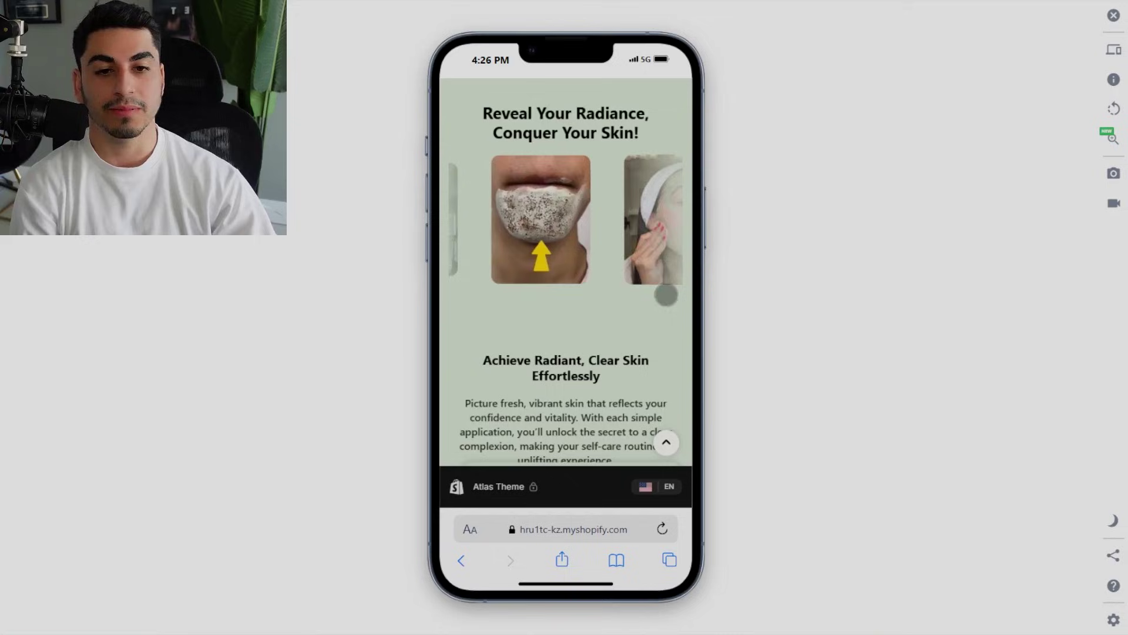
scroll(642, 341, down, 7)
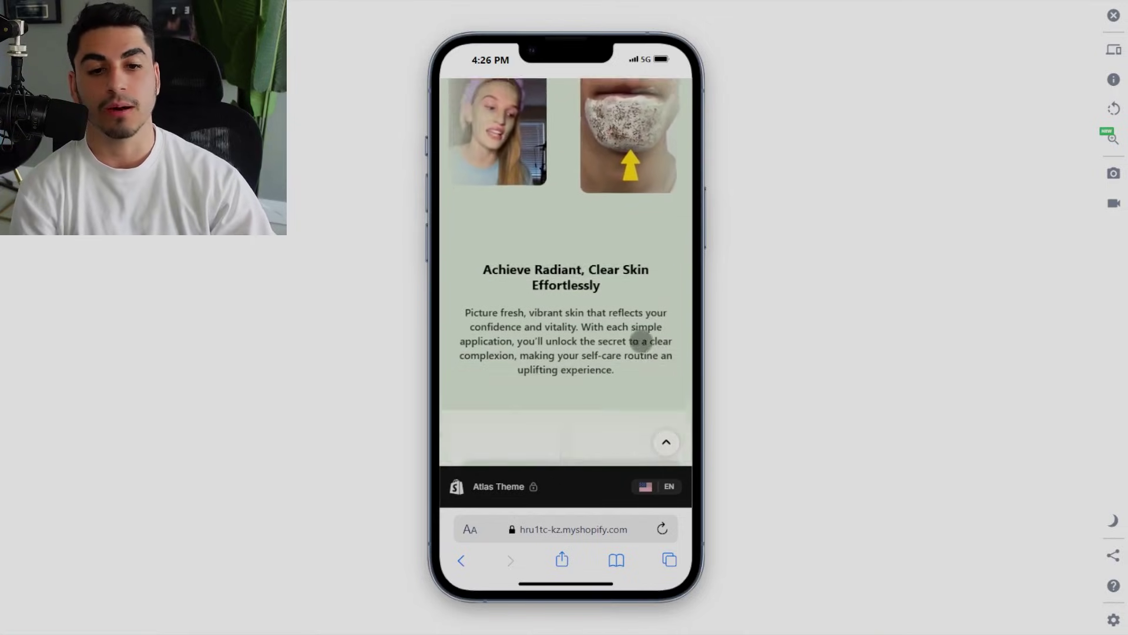
scroll(641, 340, up, 2)
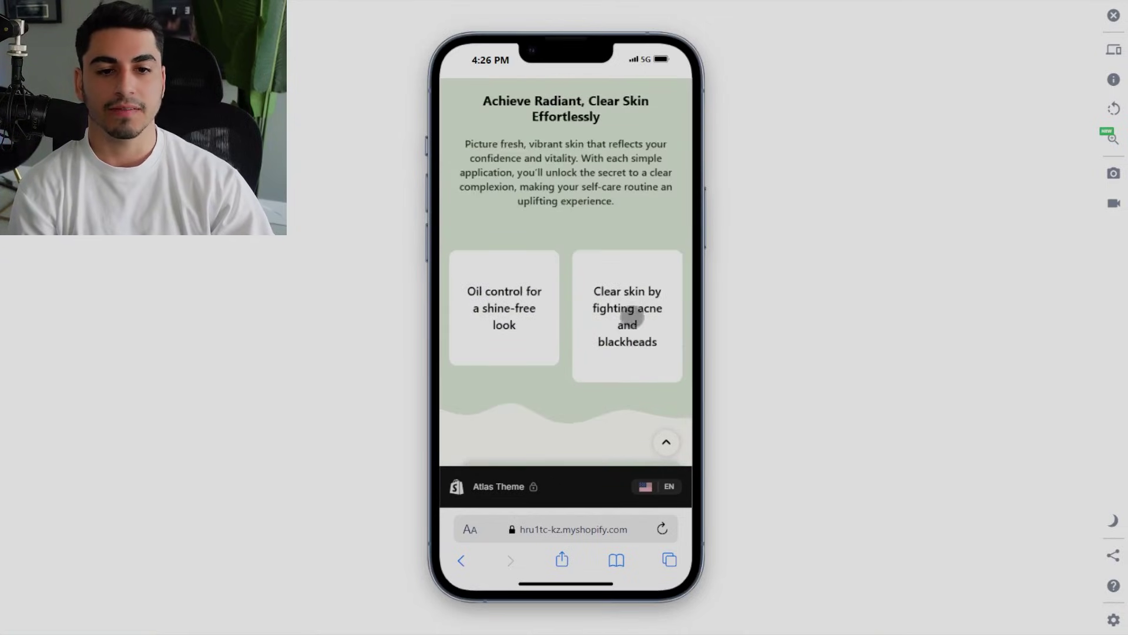
scroll(634, 316, down, 4)
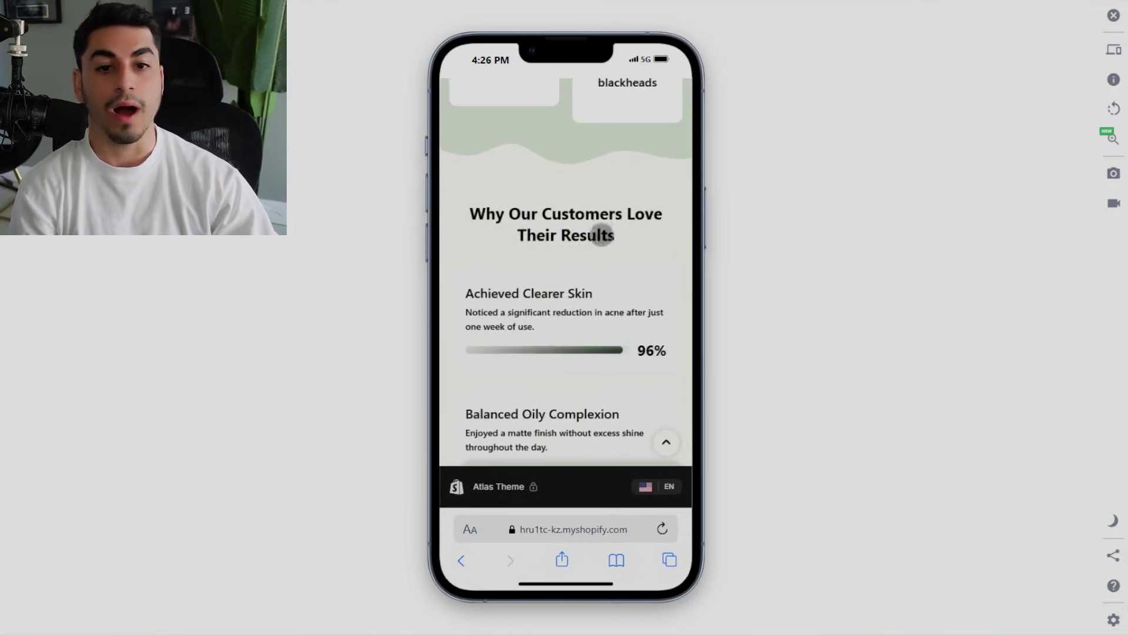